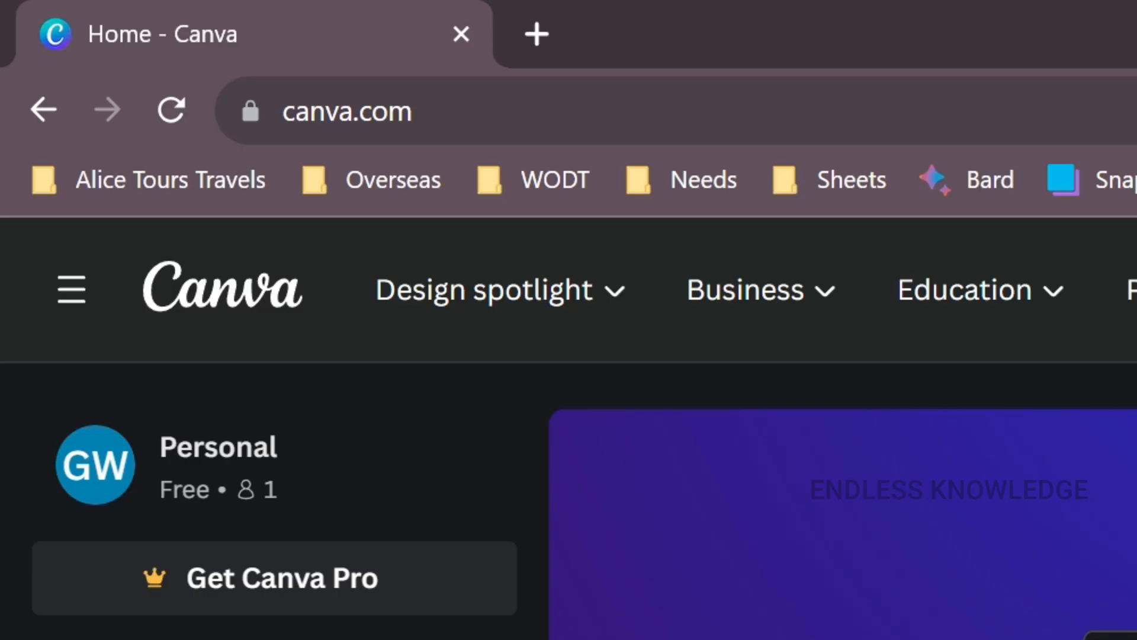
- Open the PDF editor page on canva.com and upload the PDF document
key(ctrl+l)
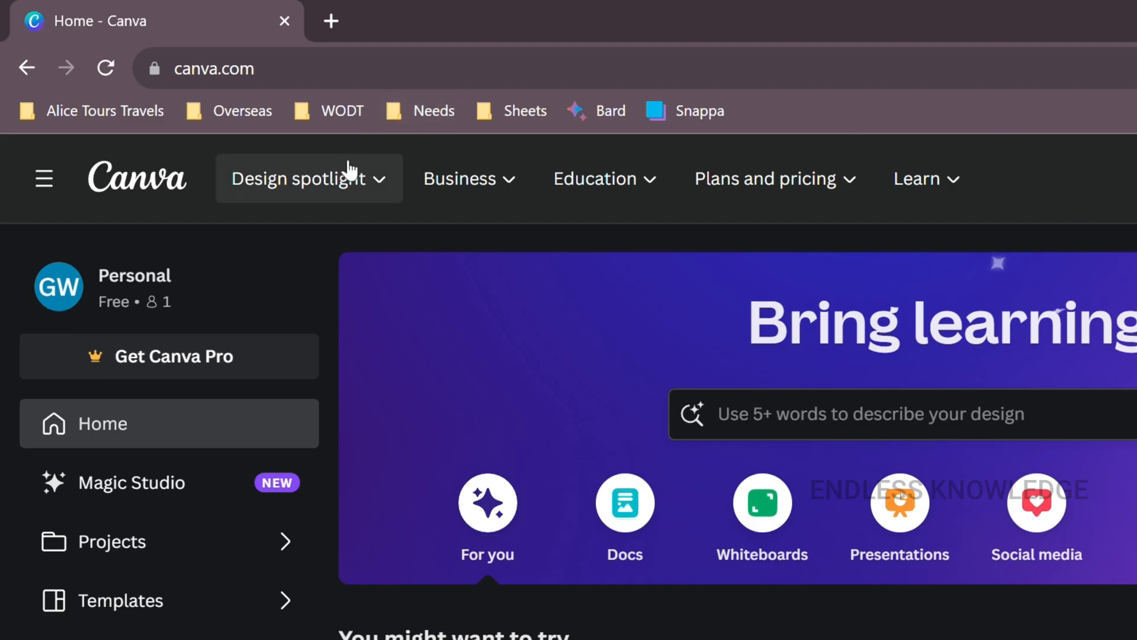
click(356, 179)
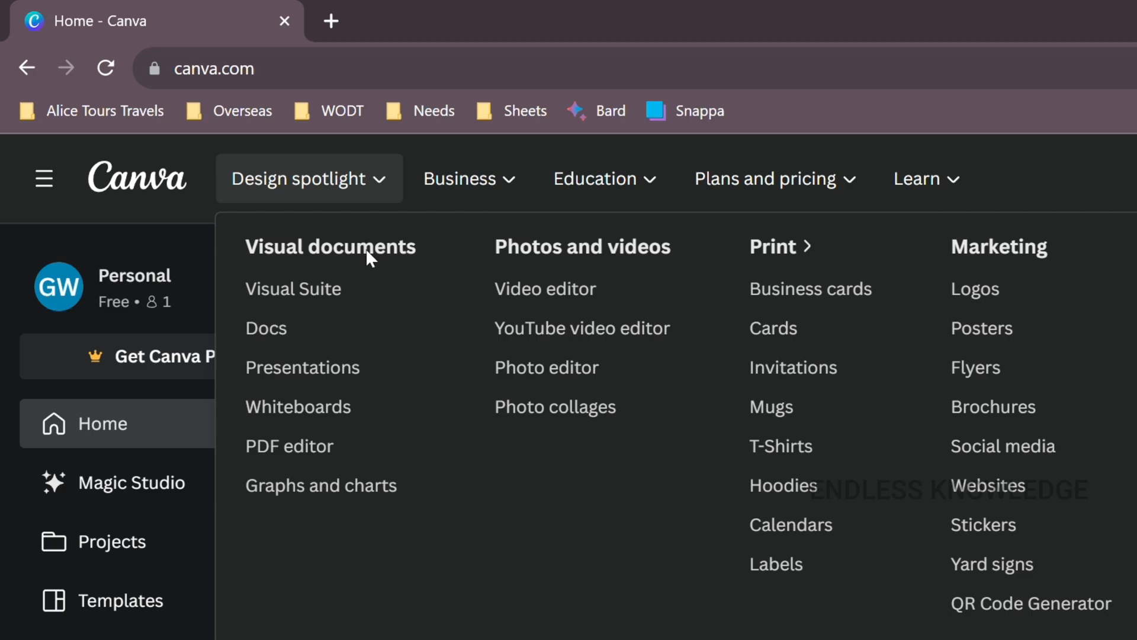
click(343, 457)
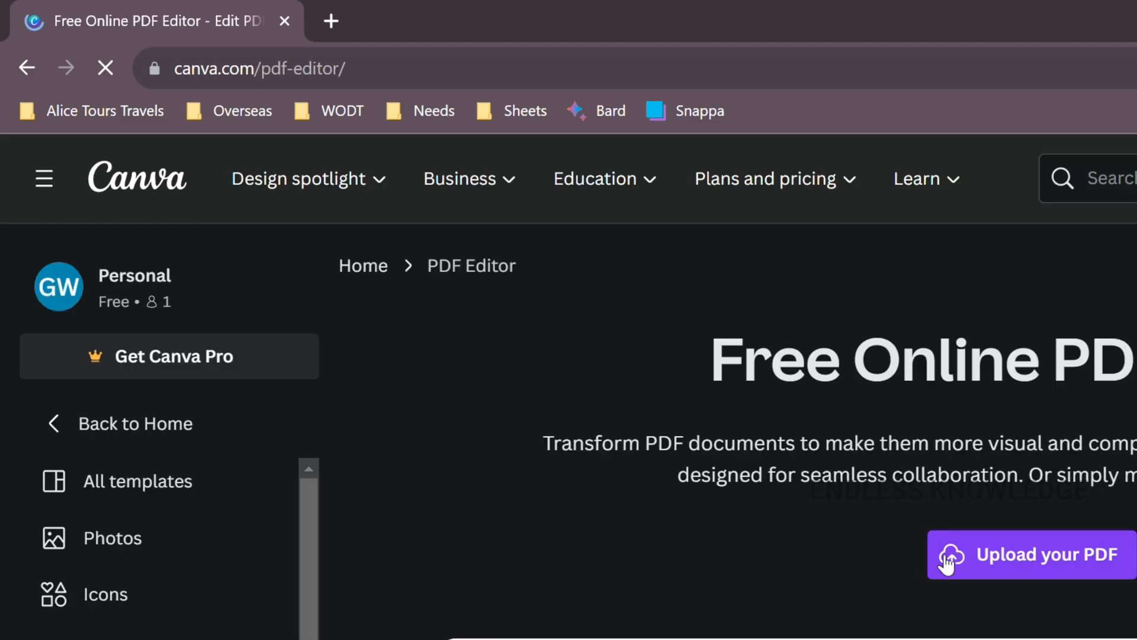
click(948, 563)
double_click(246, 375)
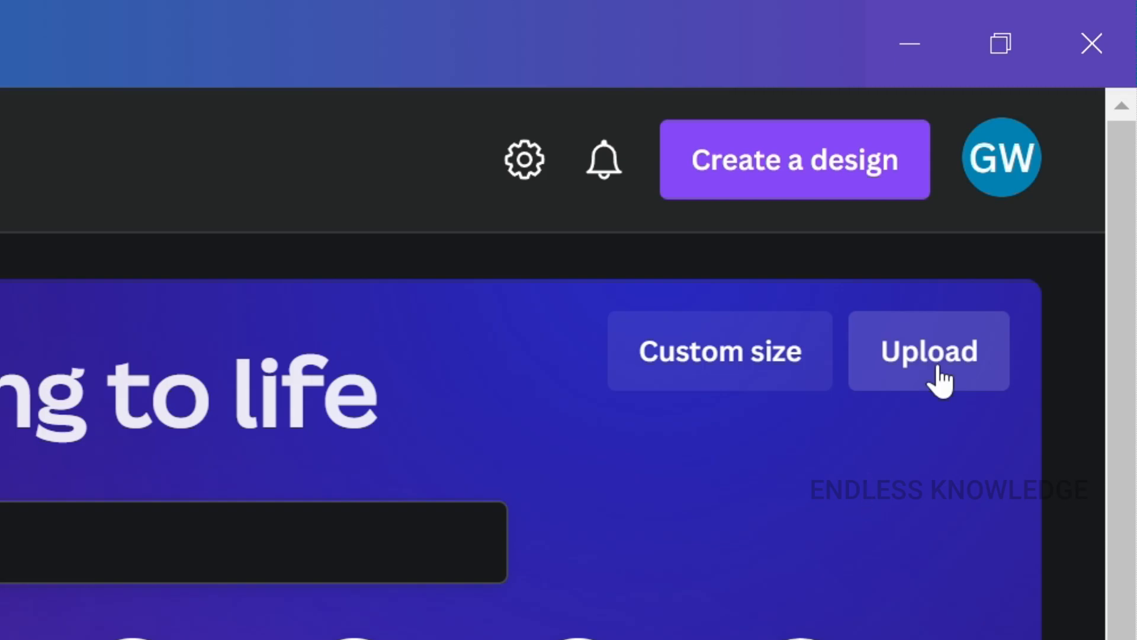
- Upload the PDF document as a starting file from the Canva desktop app's home page
click(1056, 153)
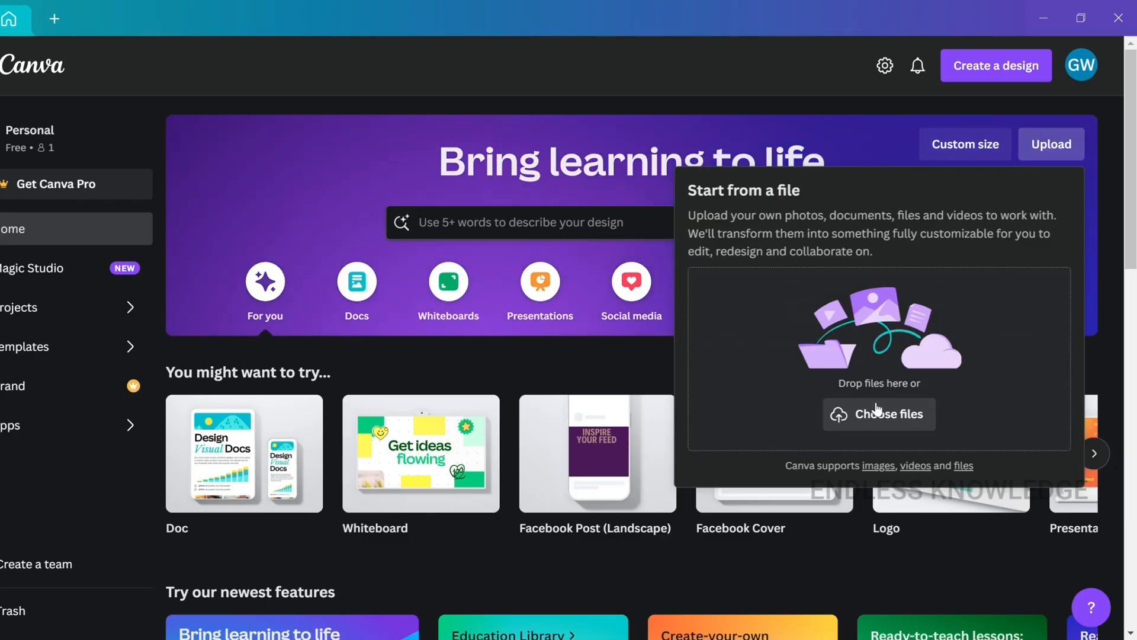
click(878, 410)
double_click(230, 240)
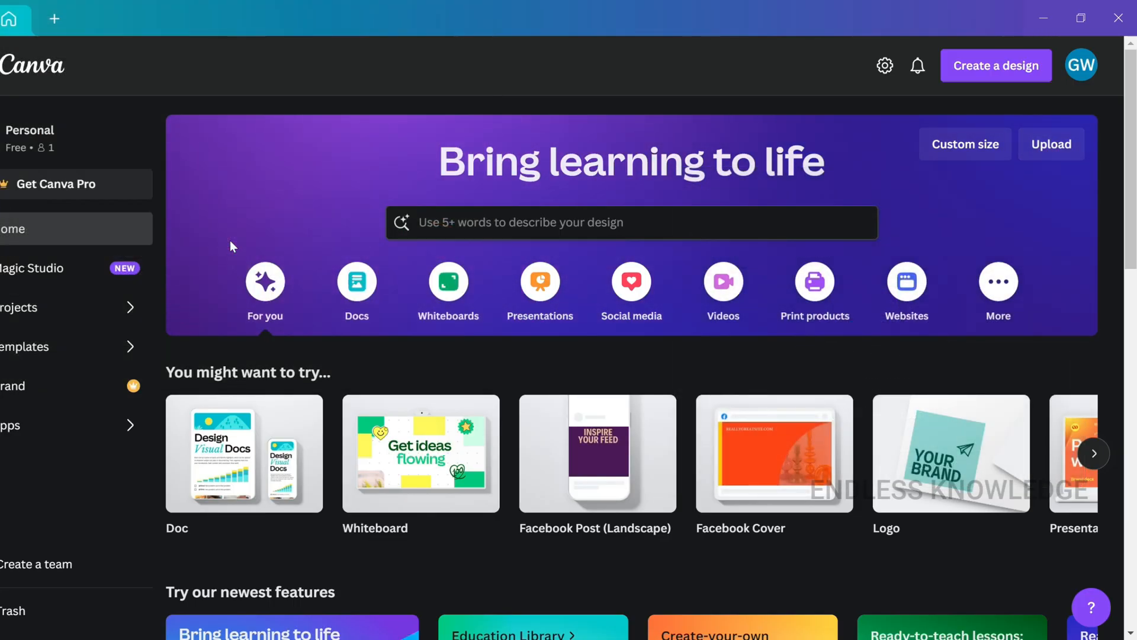
- Open BIOVIDA RESEARCH FACILITY.pdf from the recent designs
scroll(427, 109, down, 6)
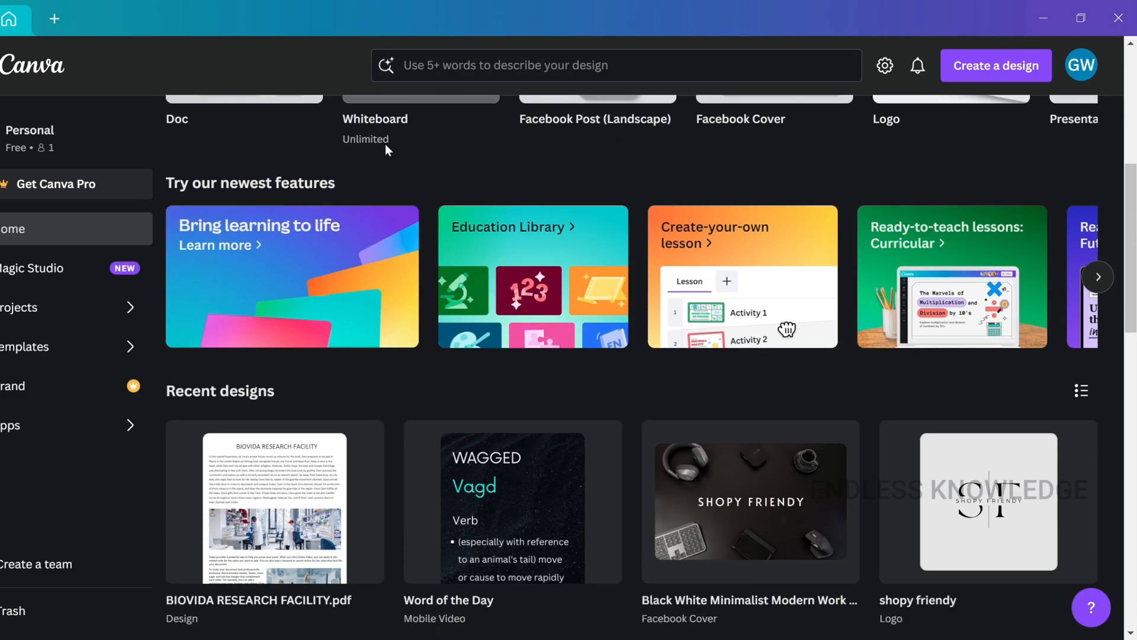
scroll(284, 367, down, 1)
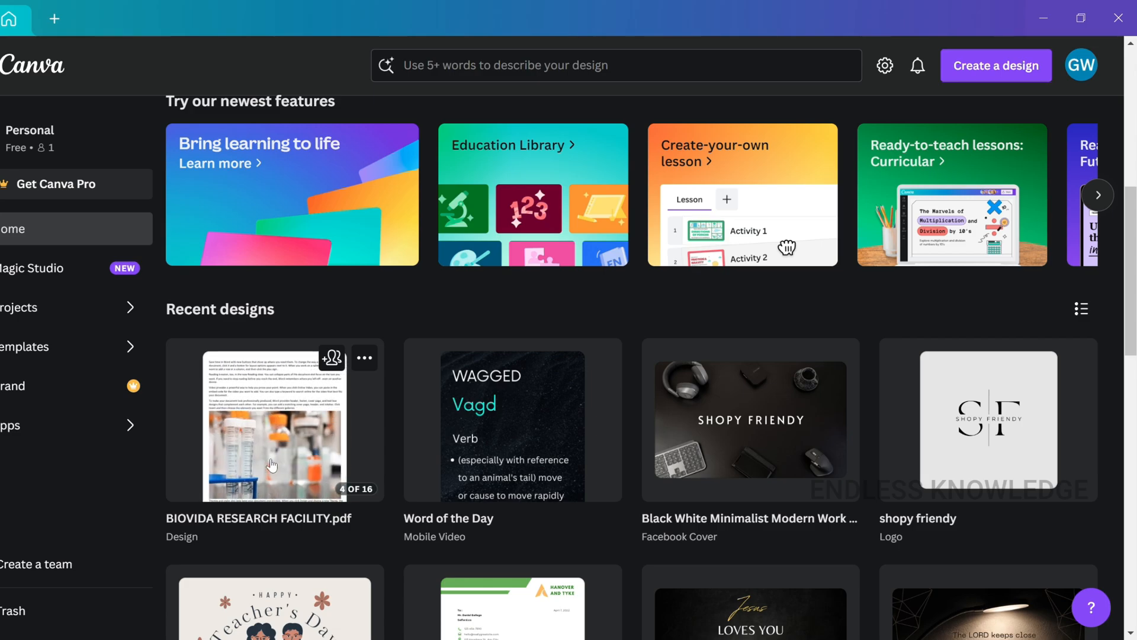
click(272, 466)
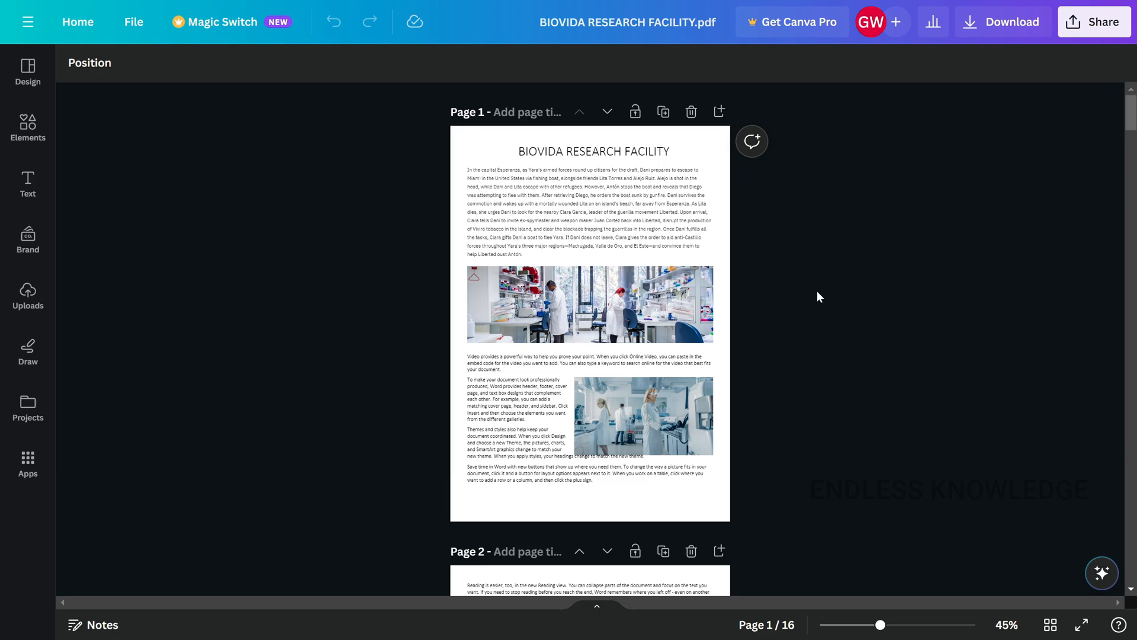
- Rename the design as "Lara Research Facility"
scroll(816, 290, up, 5)
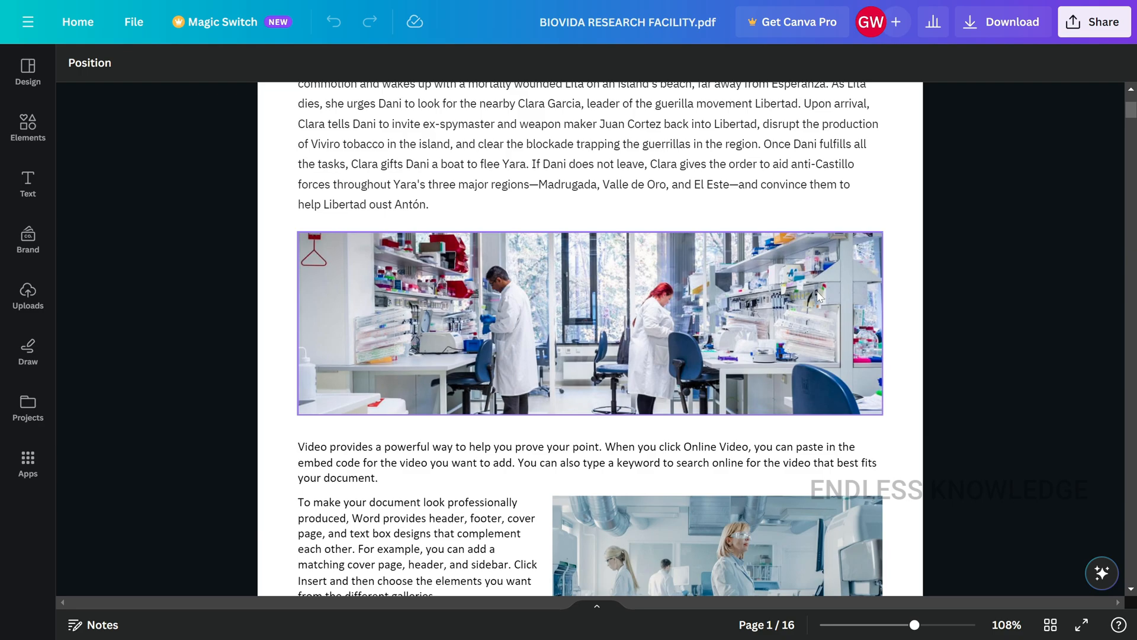
scroll(819, 294, down, 5)
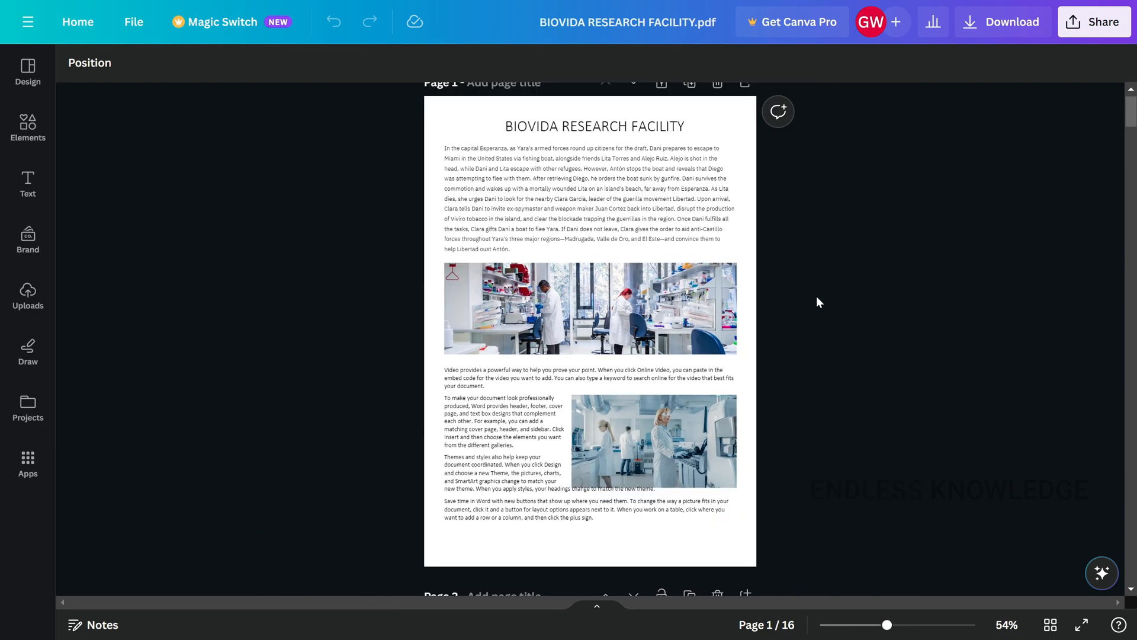
scroll(817, 297, up, 5)
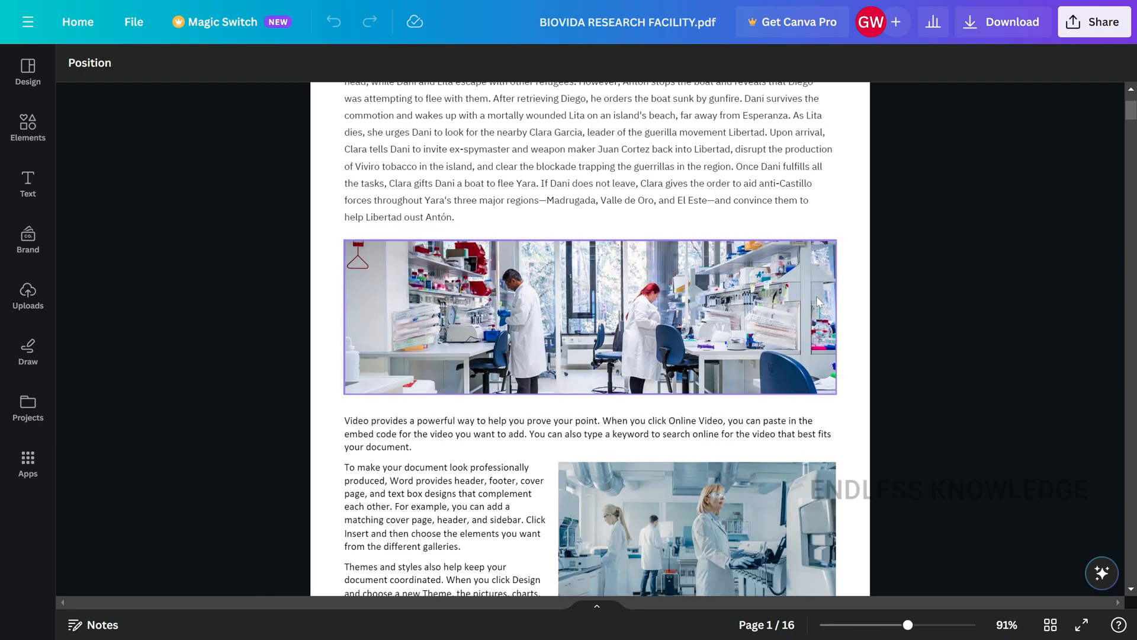
scroll(818, 301, up, 4)
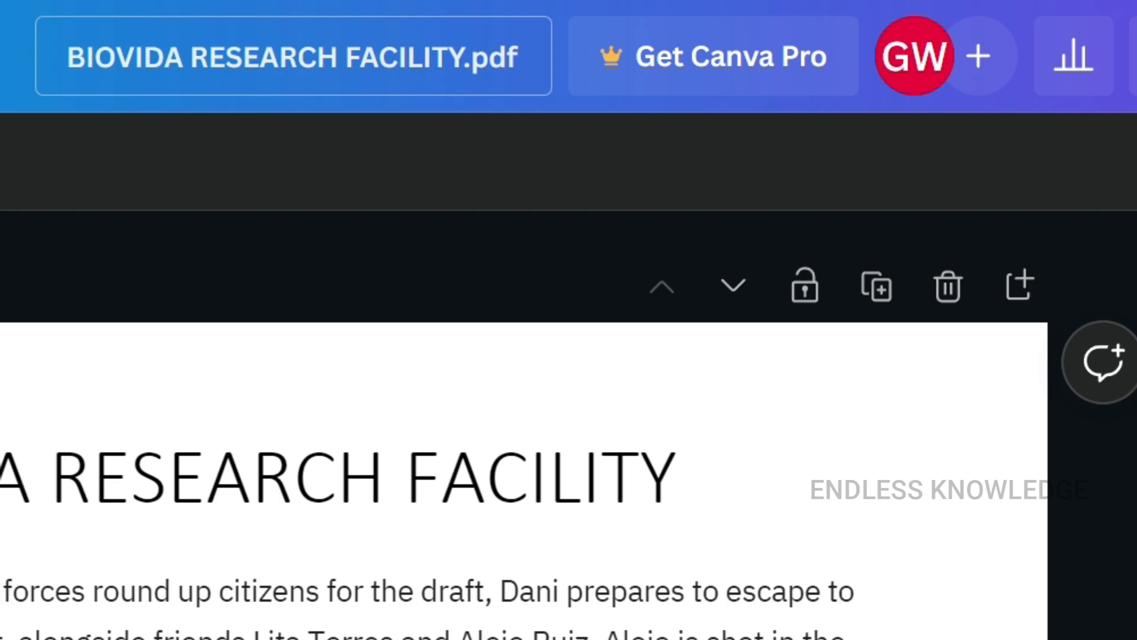
click(623, 22)
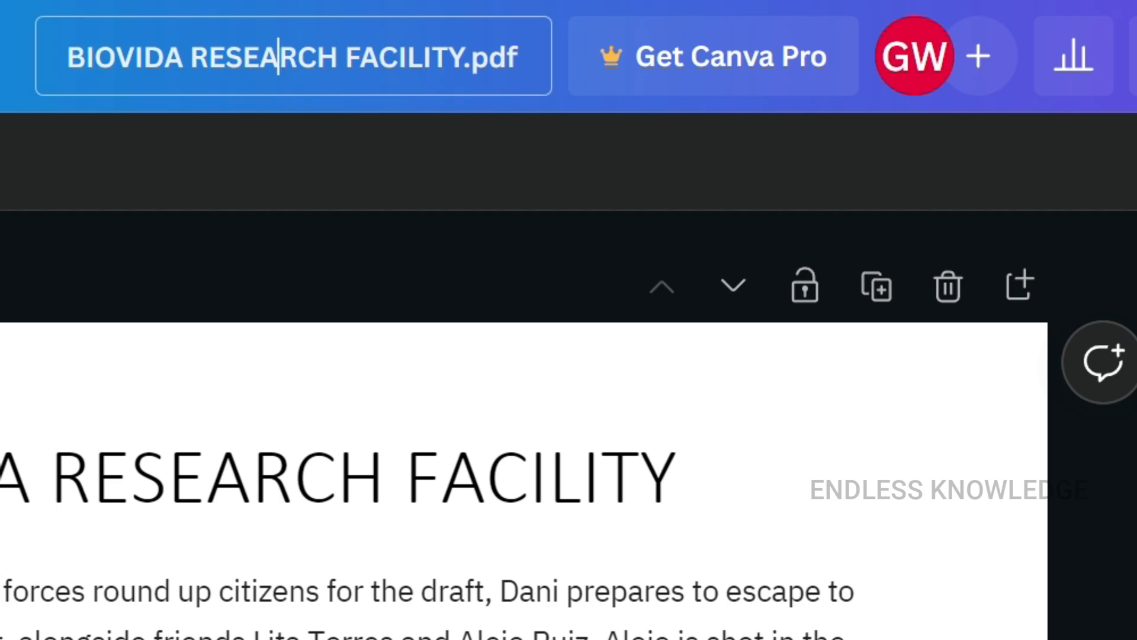
double_click(273, 57)
key(ctrl+a)
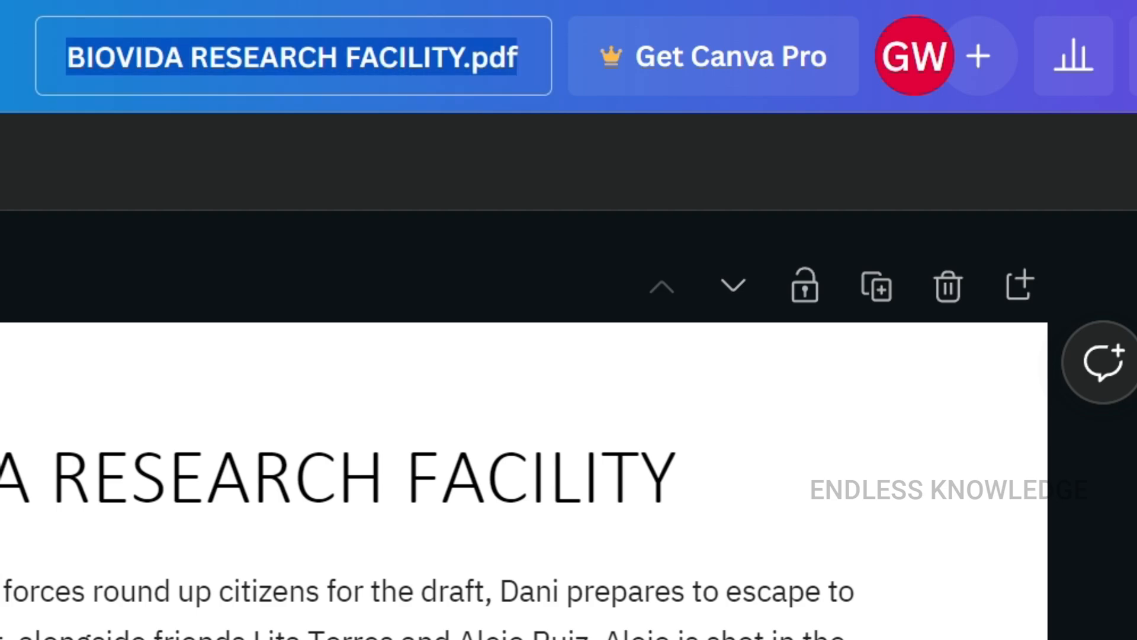
text(Lara Research Facility)
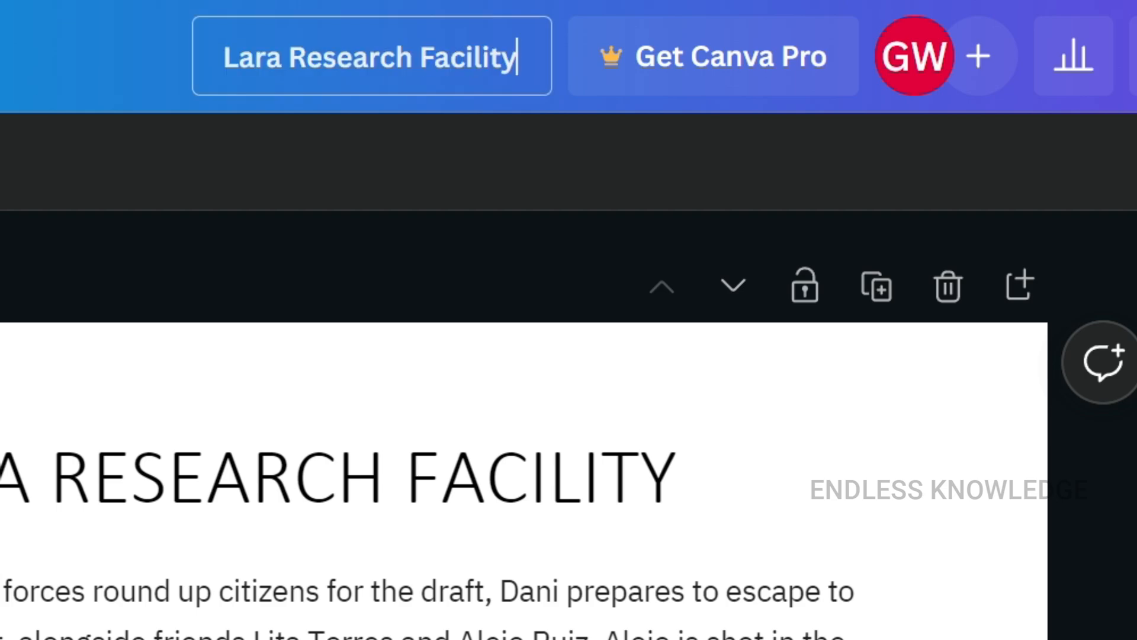
key(Return)
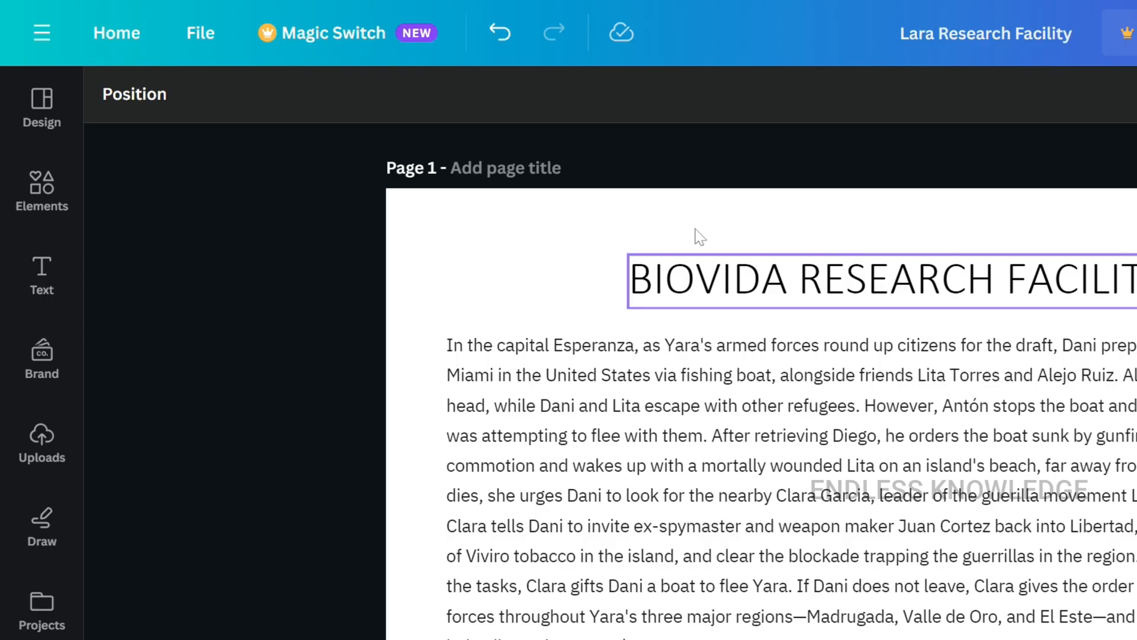
- Search the design templates for "cover page" and add the yellow Modern Marketing Cover Page Document template as a new page
click(55, 110)
click(237, 107)
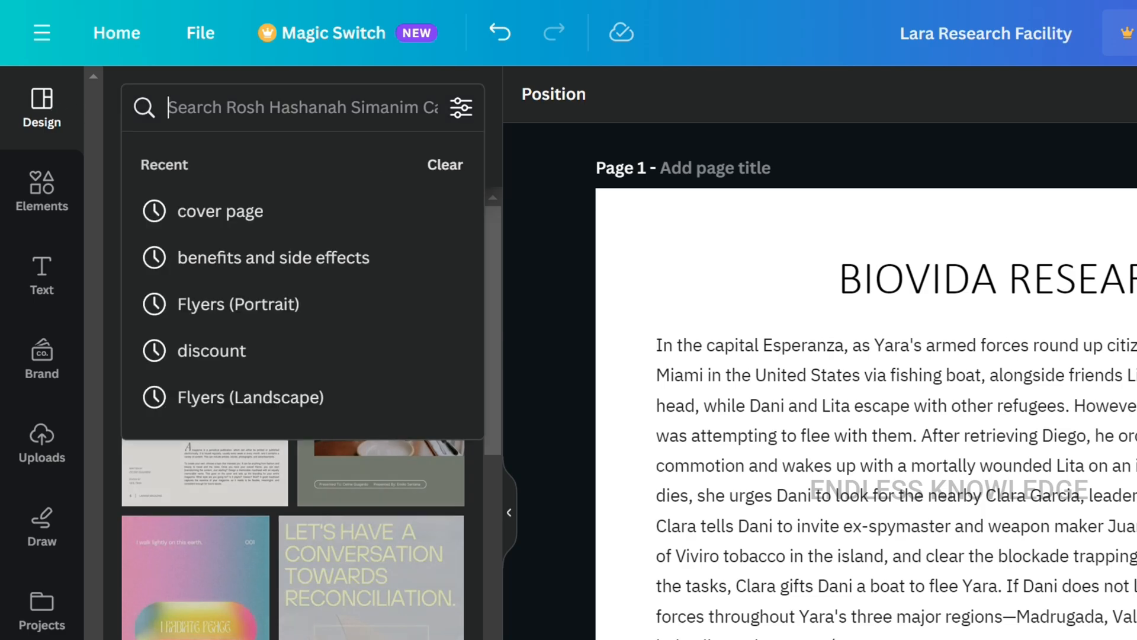
click(255, 212)
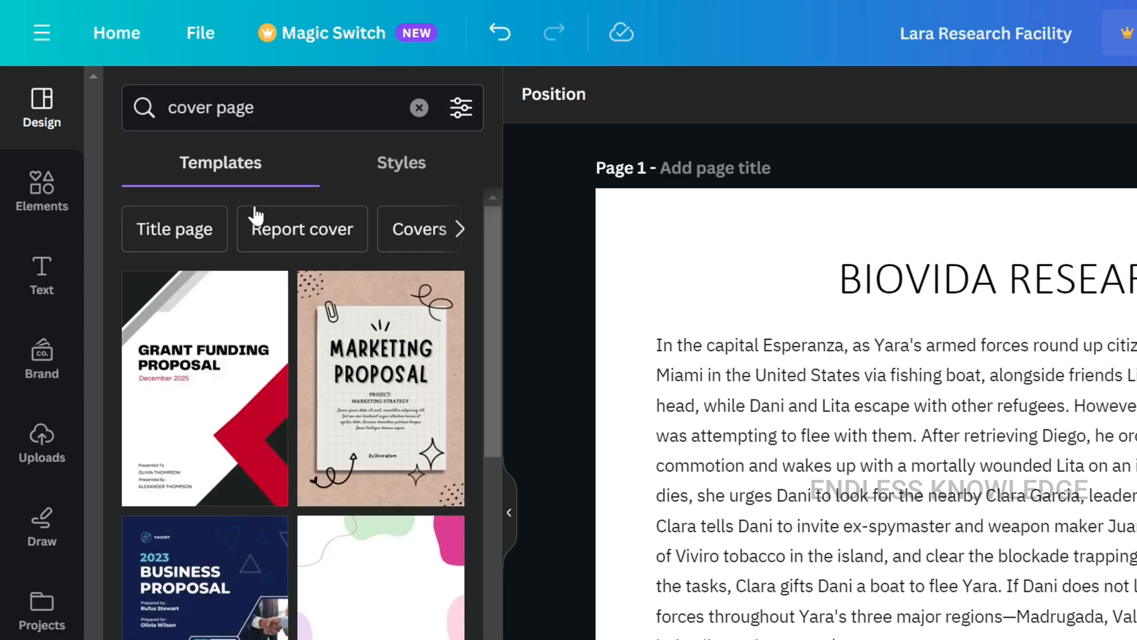
scroll(308, 358, down, 8)
scroll(307, 358, down, 10)
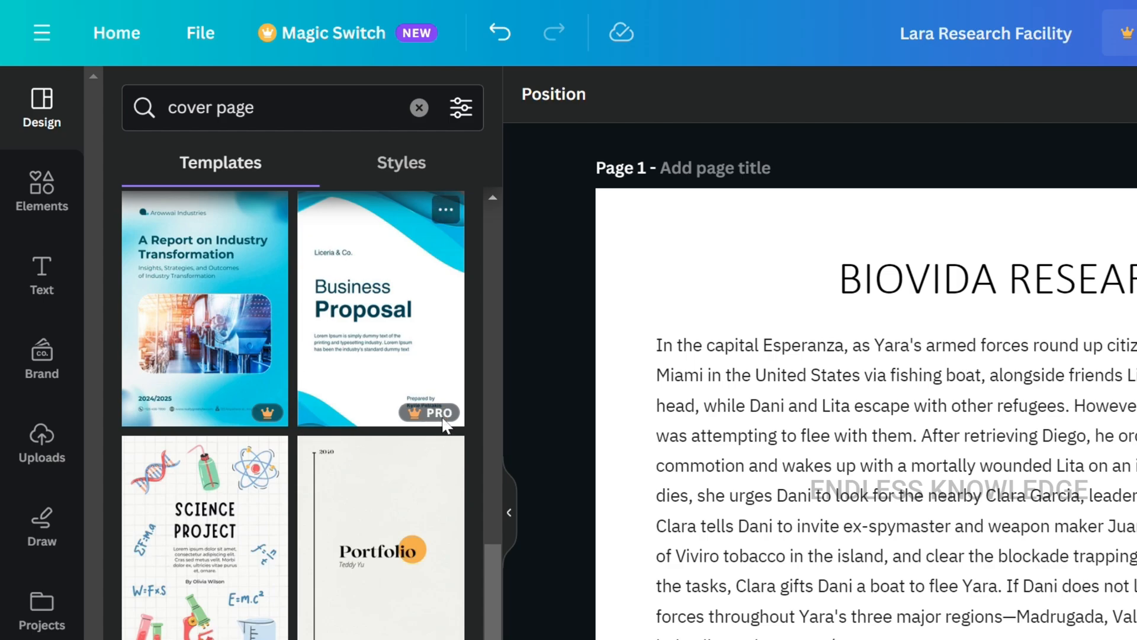
scroll(424, 486, down, 8)
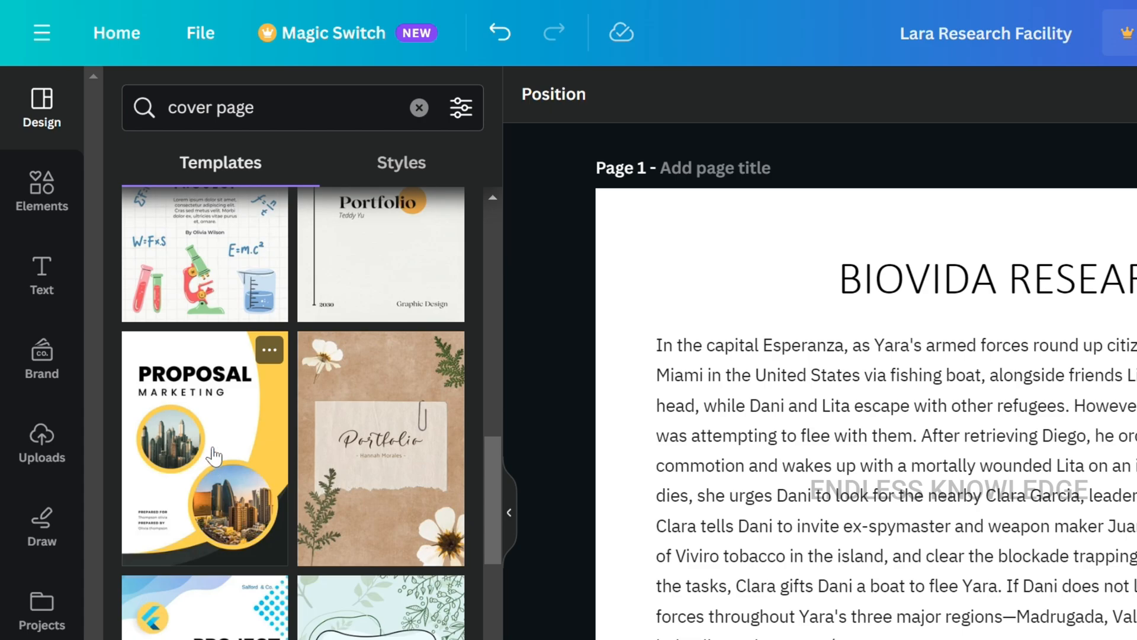
drag(197, 417, 812, 290)
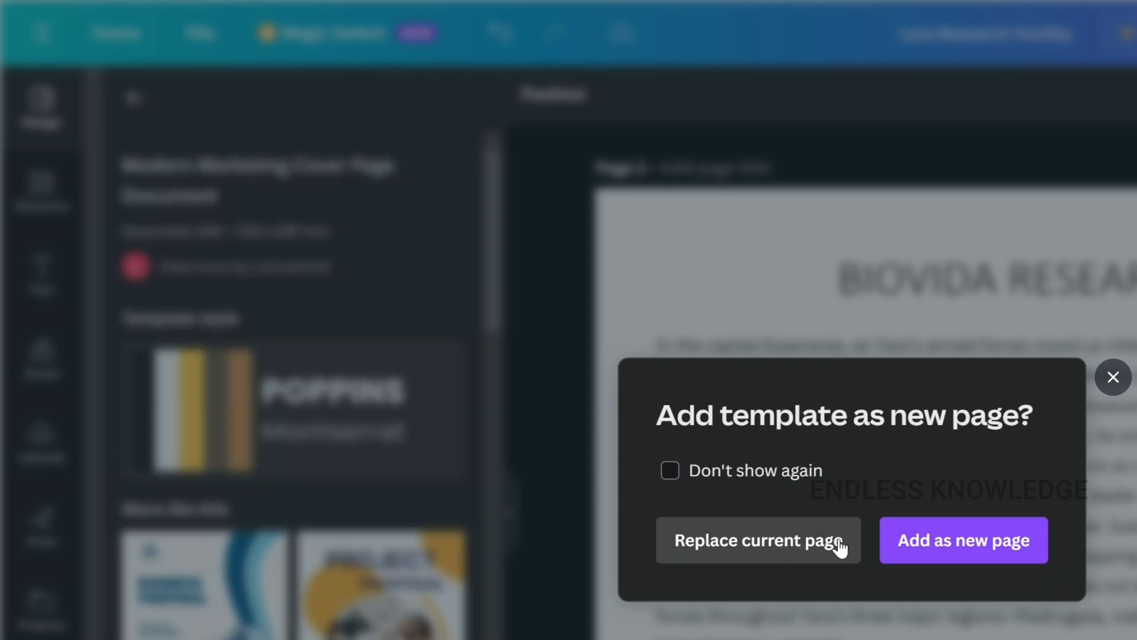
click(974, 551)
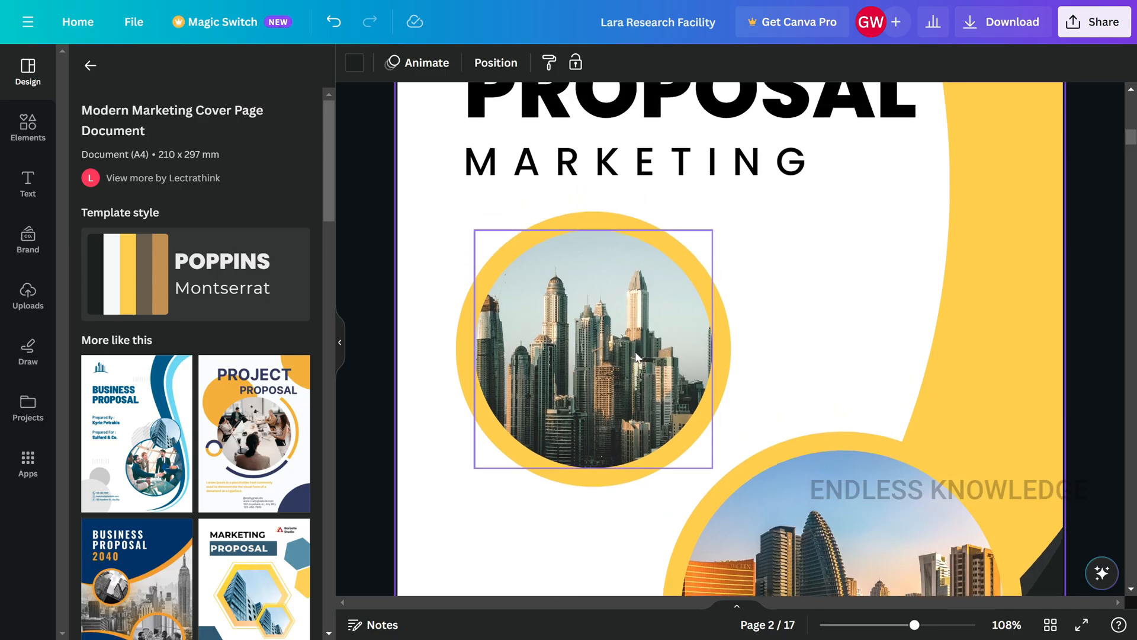
- Move the new cover page up so it precedes the document's first page
scroll(636, 357, up, 6)
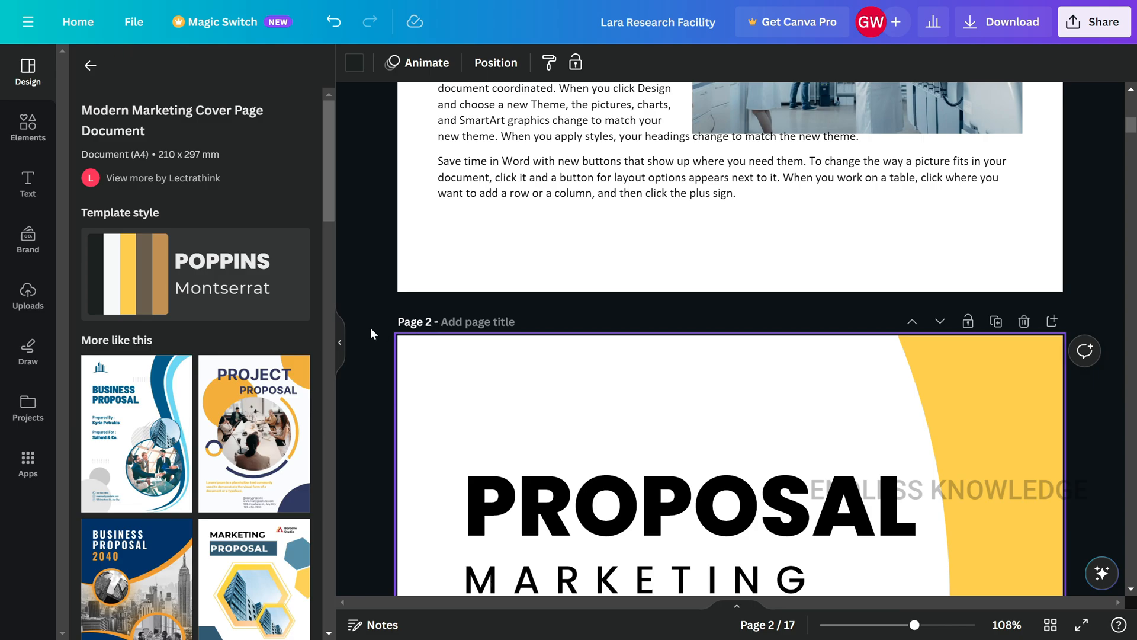
click(342, 345)
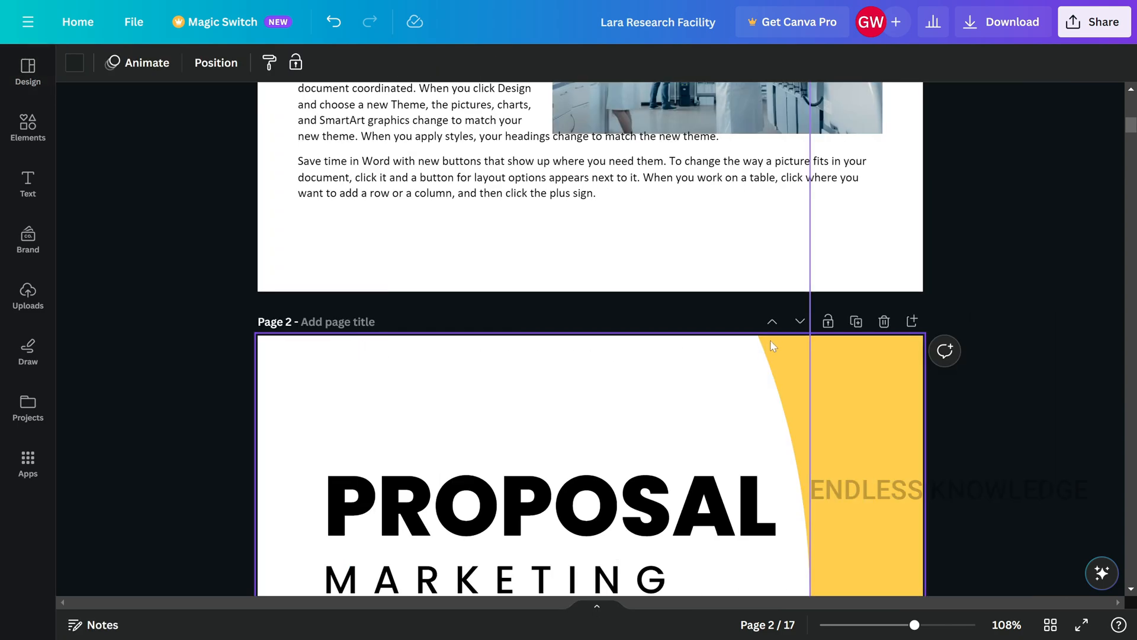
click(773, 322)
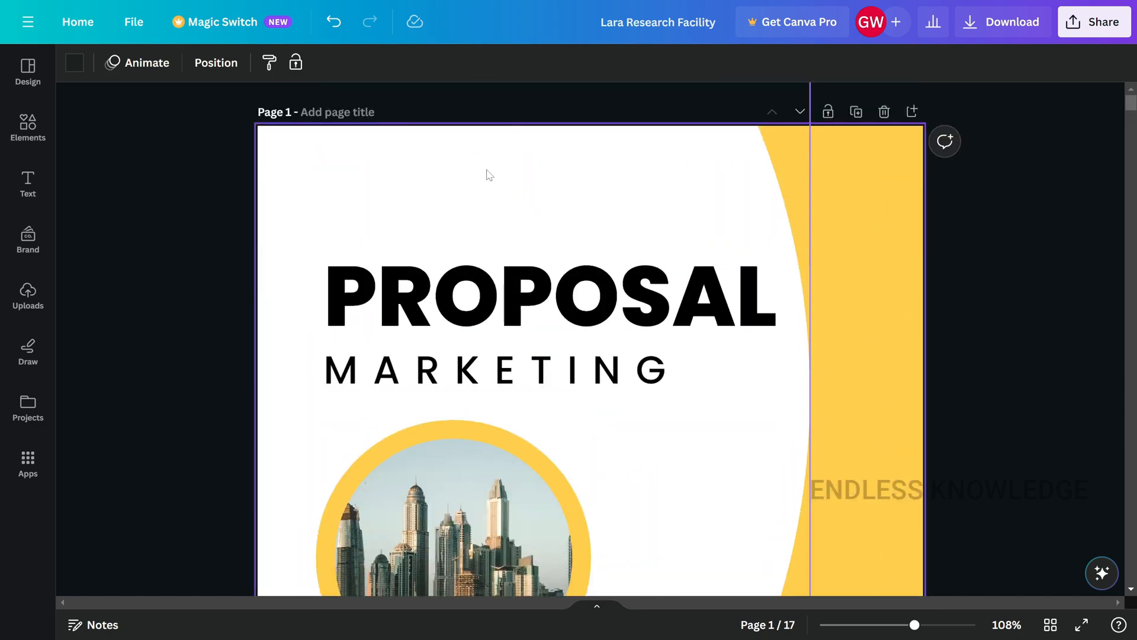
- Review the cover page and select its lower, larger circular city photo
scroll(490, 176, down, 5)
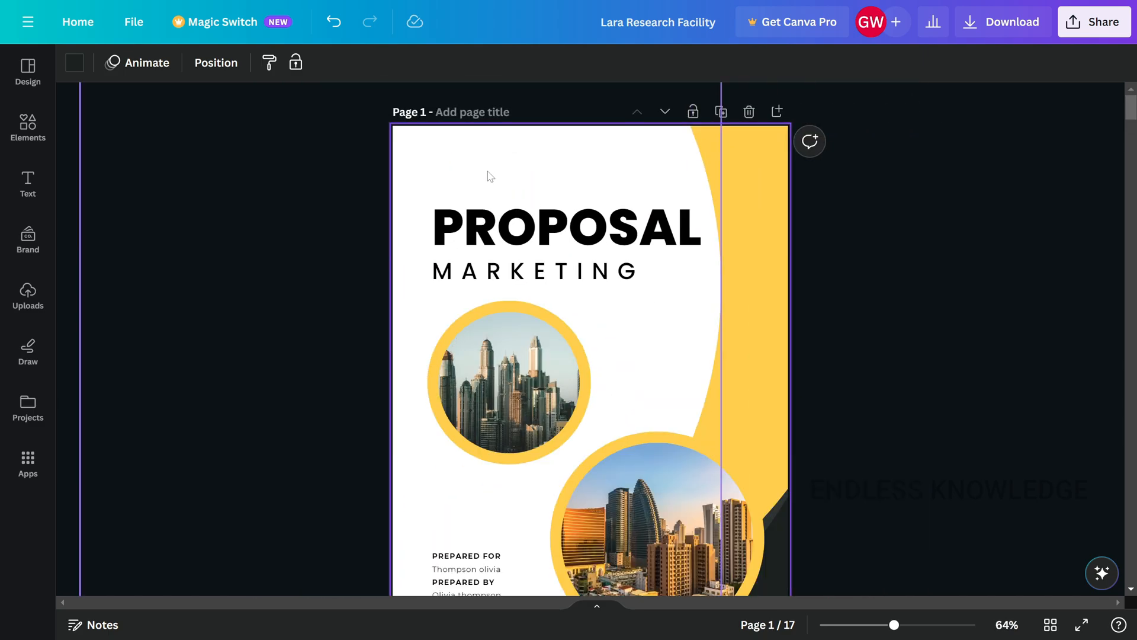
scroll(514, 277, down, 9)
scroll(523, 314, up, 4)
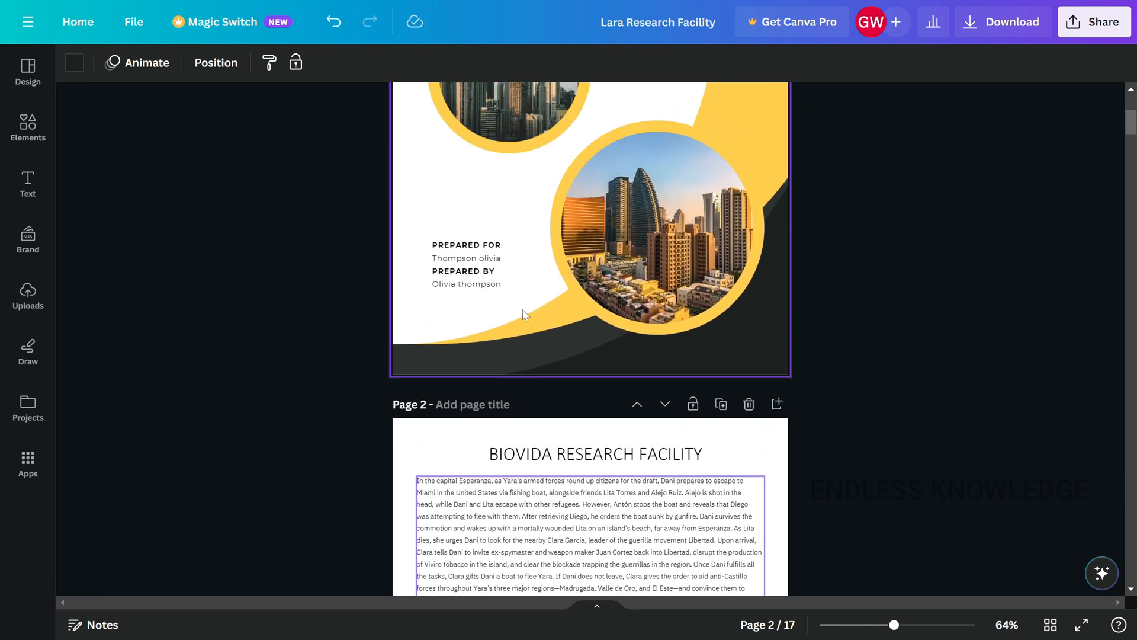
scroll(524, 314, up, 3)
click(622, 355)
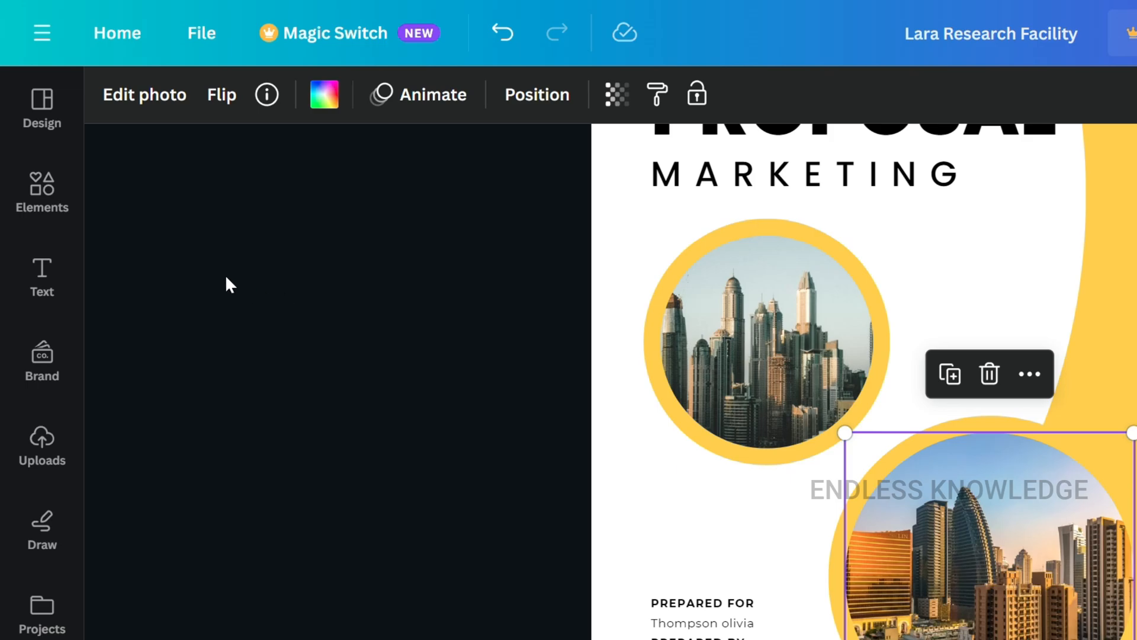
- Search the elements library for "research" and restrict the results to photos
click(37, 204)
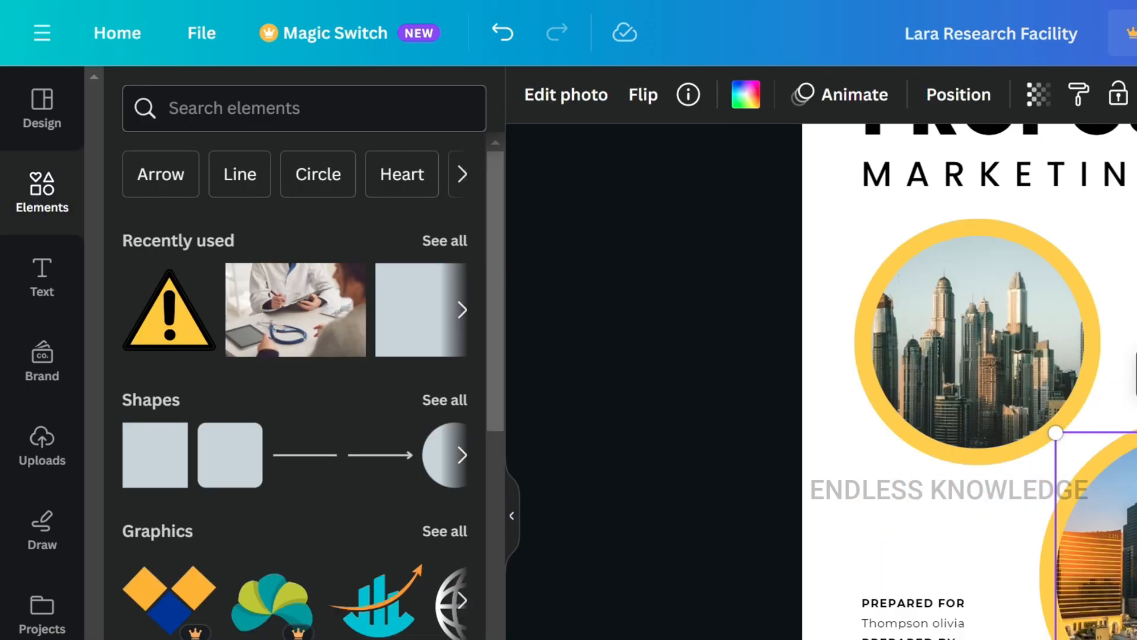
click(142, 108)
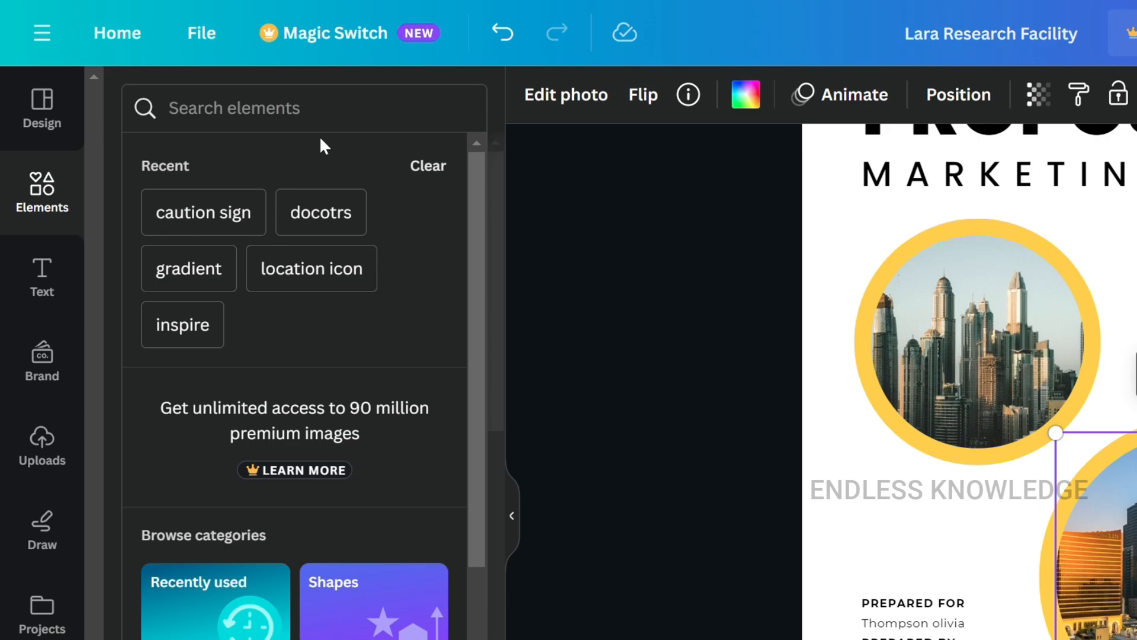
text(res)
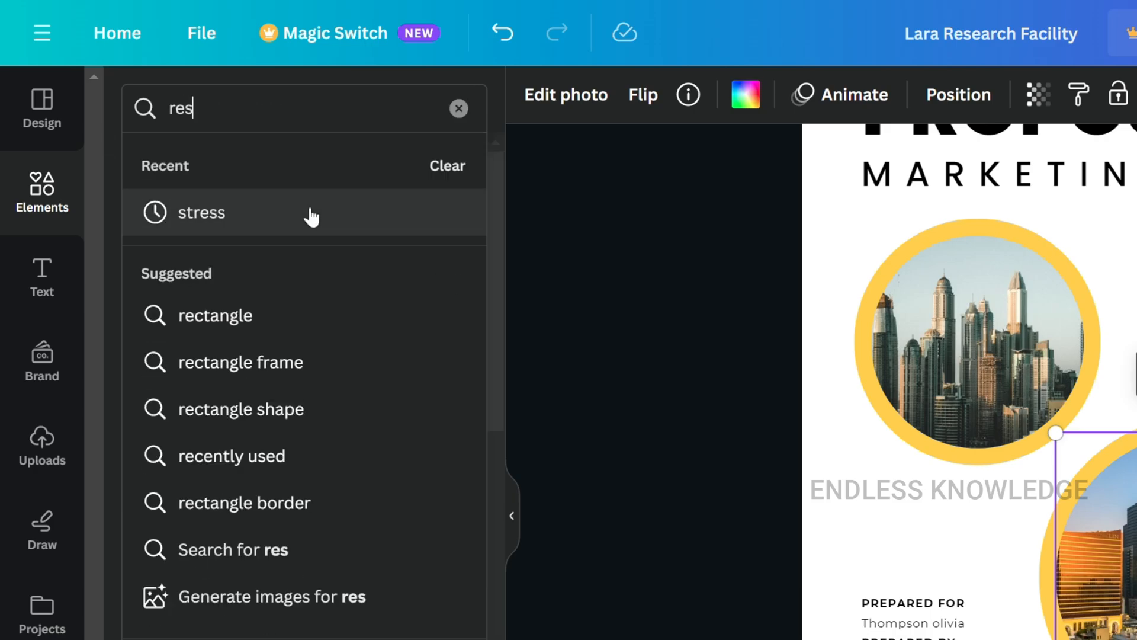
text(earch)
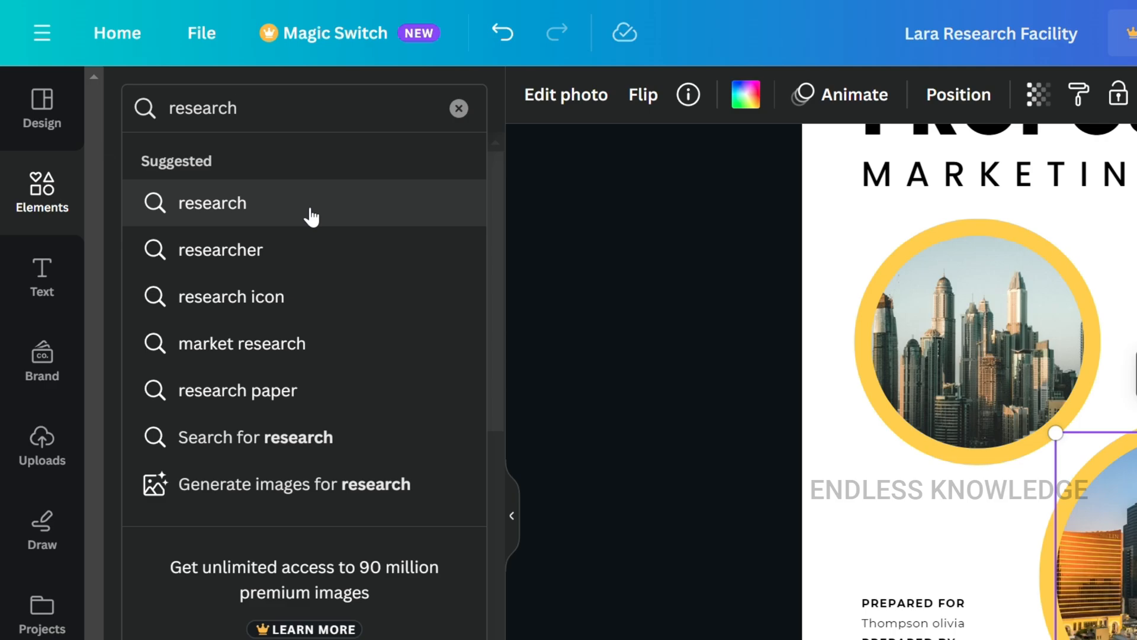
key(Return)
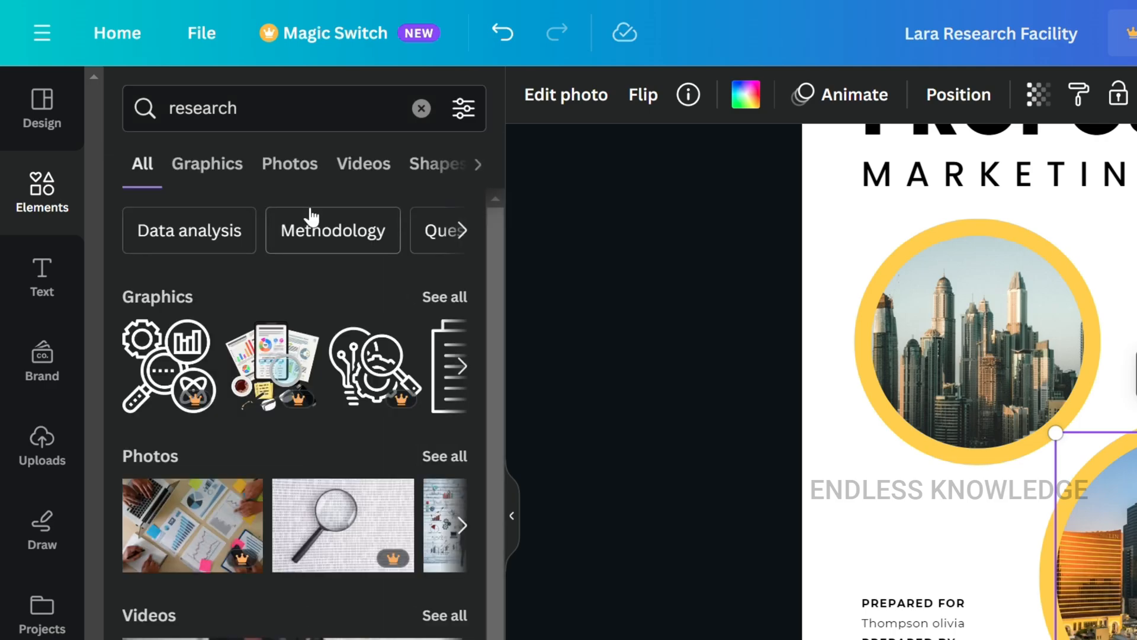
click(292, 170)
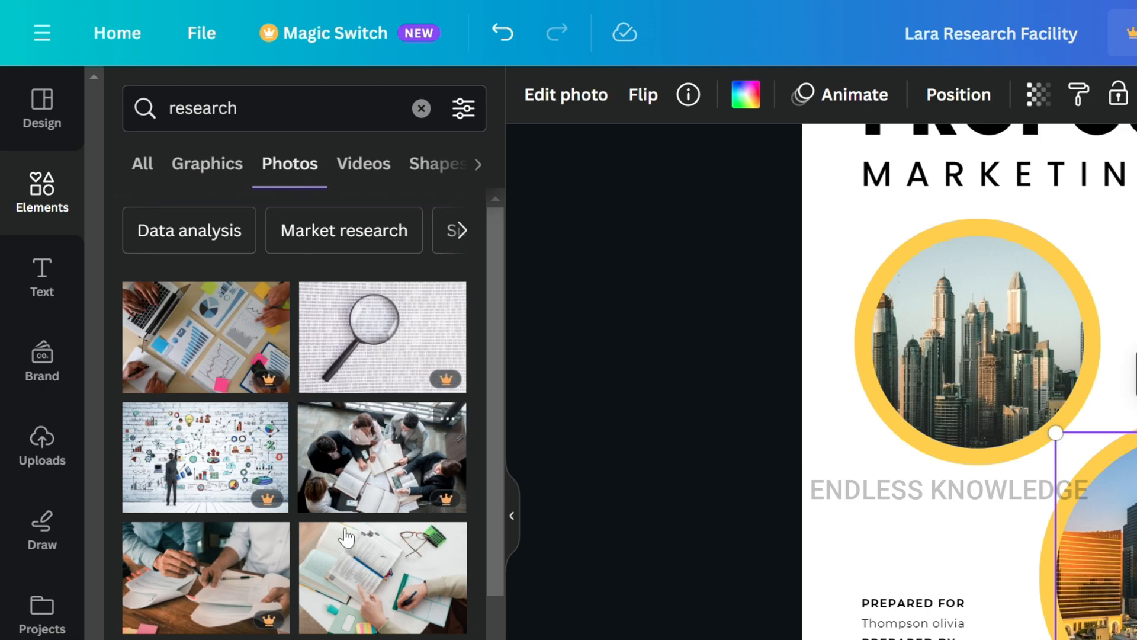
- Replace the cover's larger circle image with the open-book study photo and the smaller circle image with the microscope laboratory photo
drag(383, 578, 866, 422)
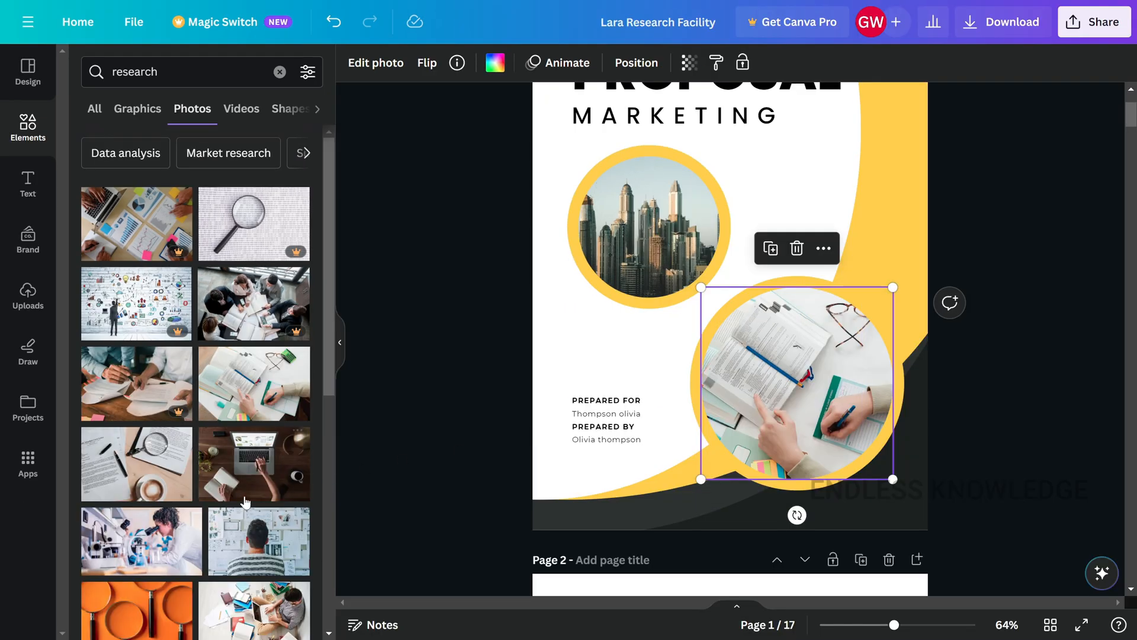
drag(172, 533, 597, 370)
- Recolor the cover's yellow shape to light blue #00C0FD and apply the change to all matching yellow elements across the document
scroll(597, 370, up, 3)
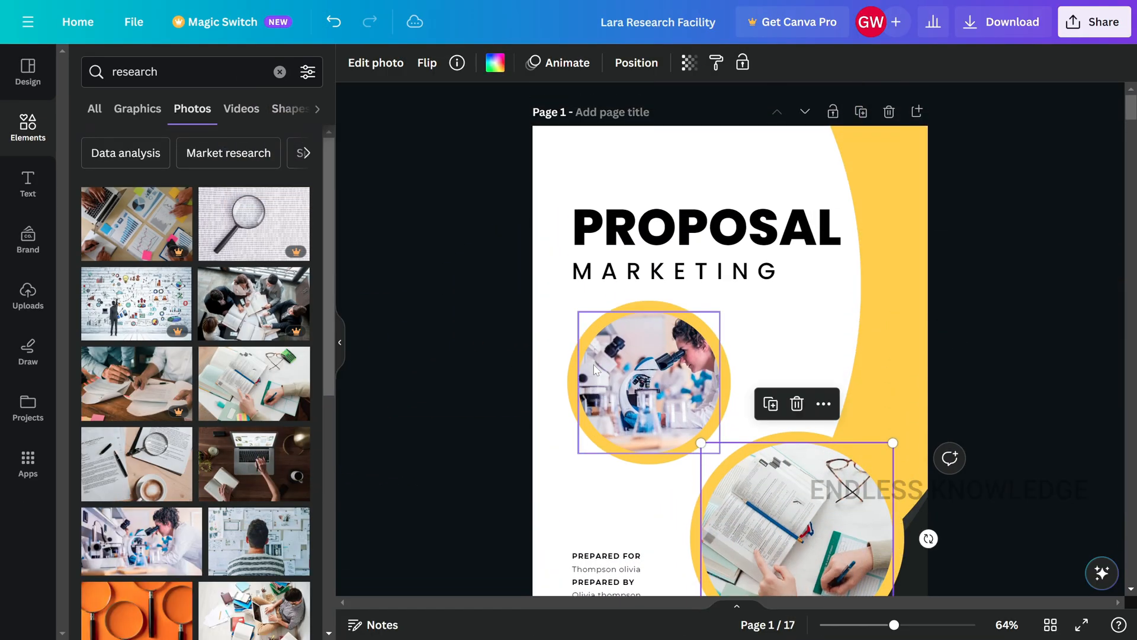
click(914, 190)
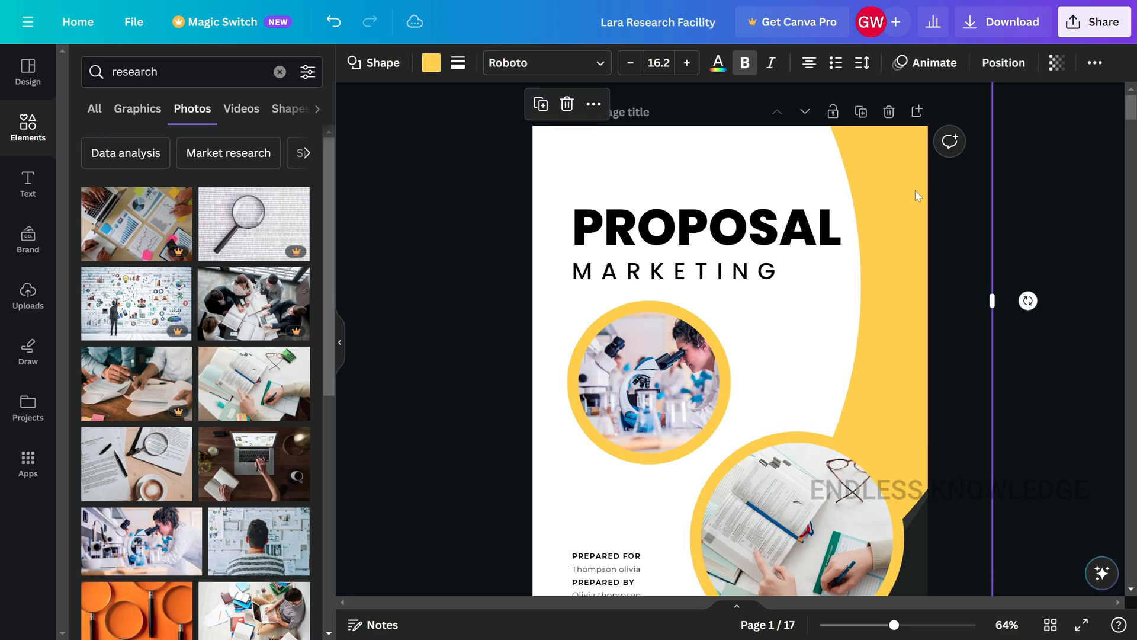
click(430, 65)
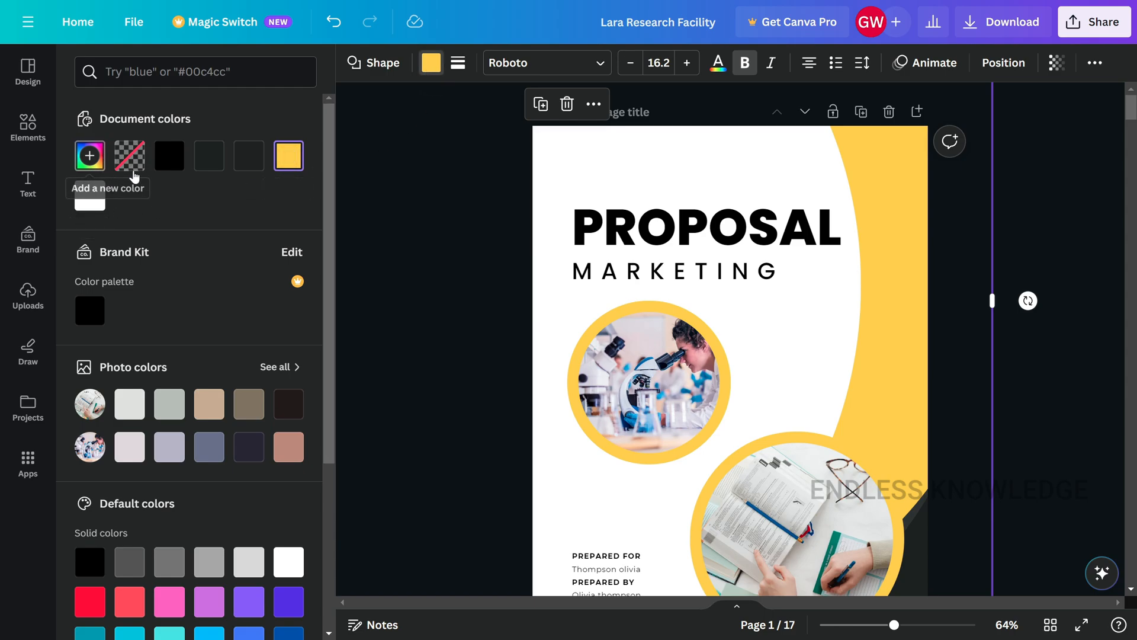
click(92, 170)
click(198, 325)
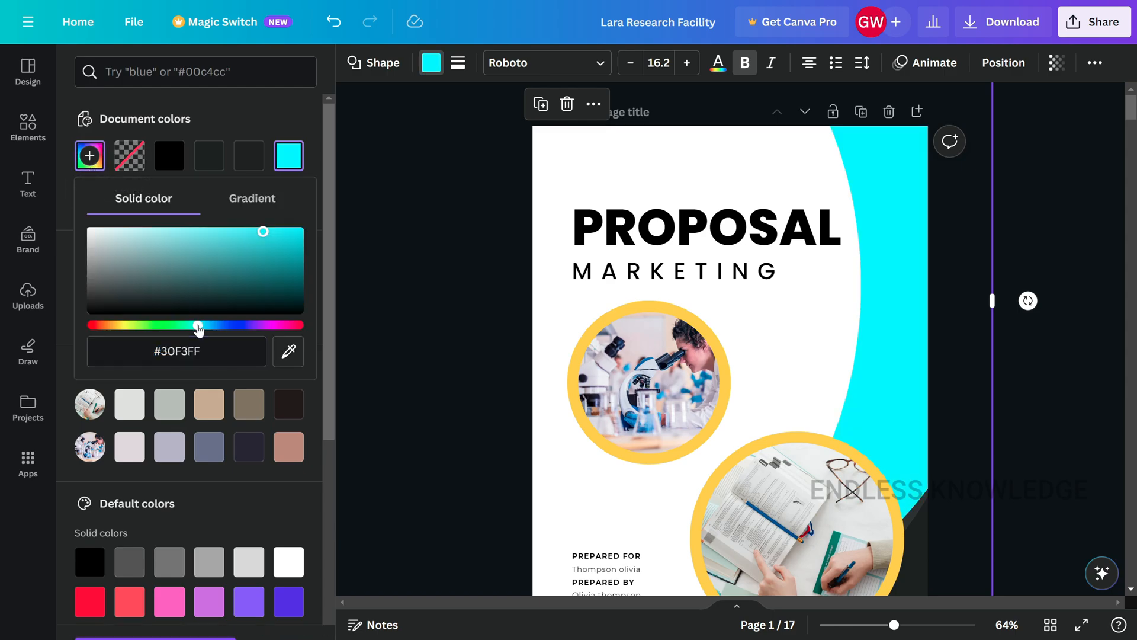
drag(263, 232, 299, 231)
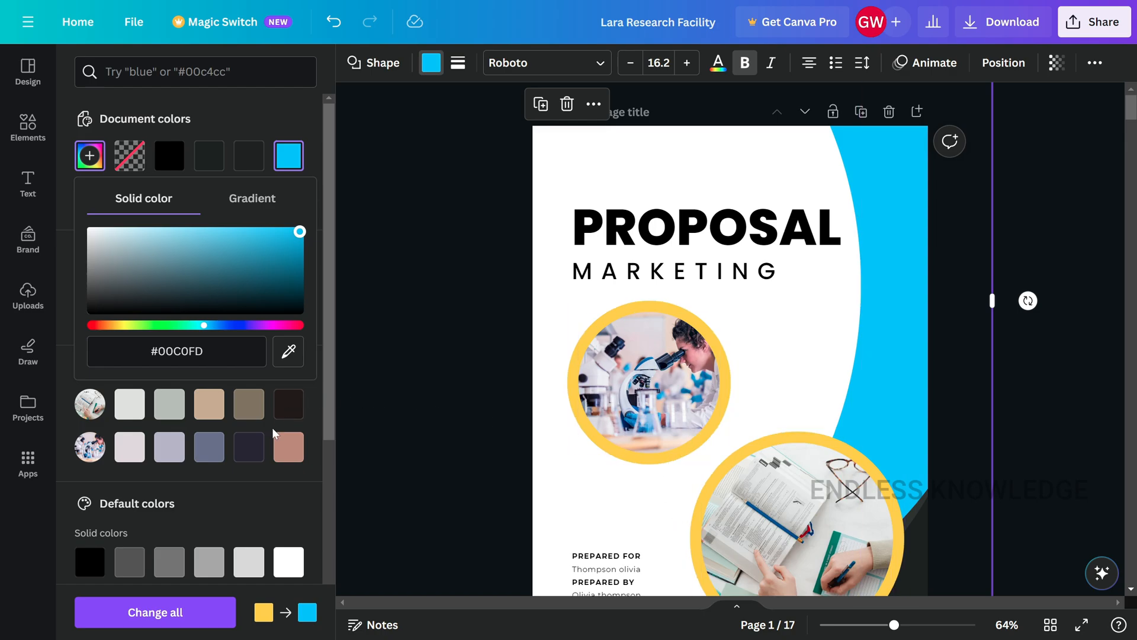
click(186, 620)
click(421, 322)
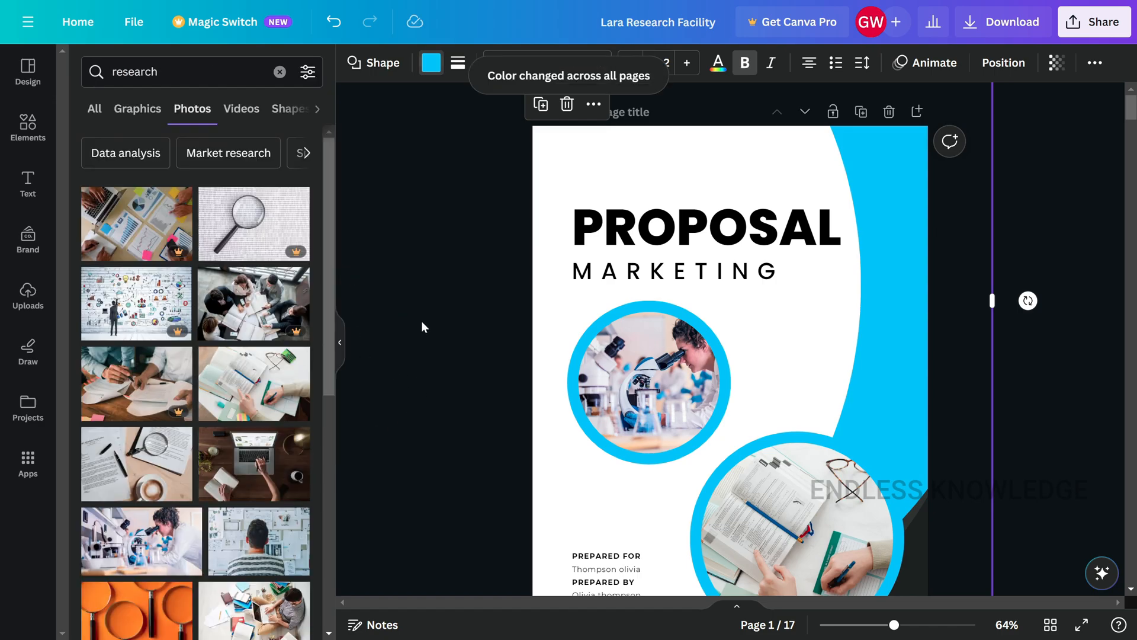
scroll(421, 321, down, 2)
scroll(422, 321, up, 3)
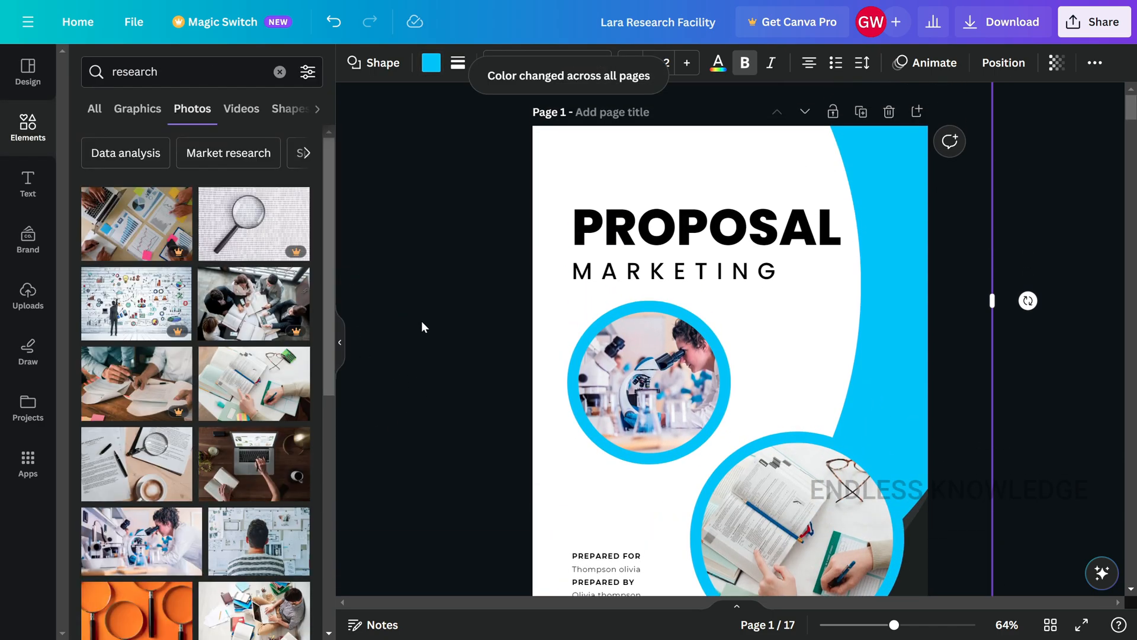
- Change the cover title to LARA and the subtitle beneath it to RESEARCH FACILITY
click(705, 228)
click(705, 228)
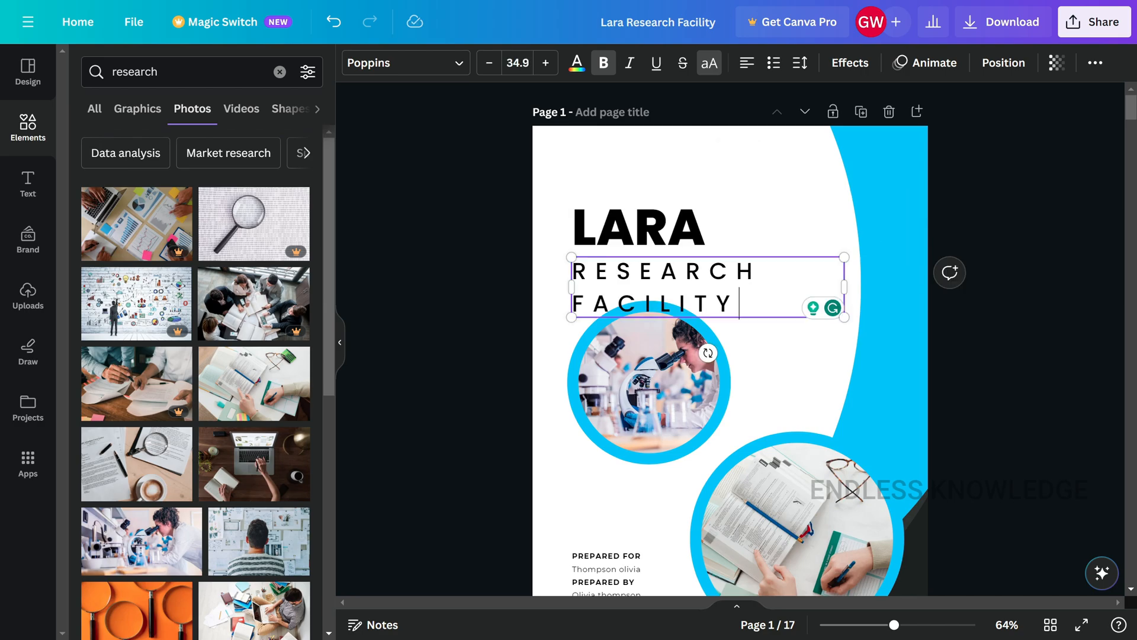
click(675, 234)
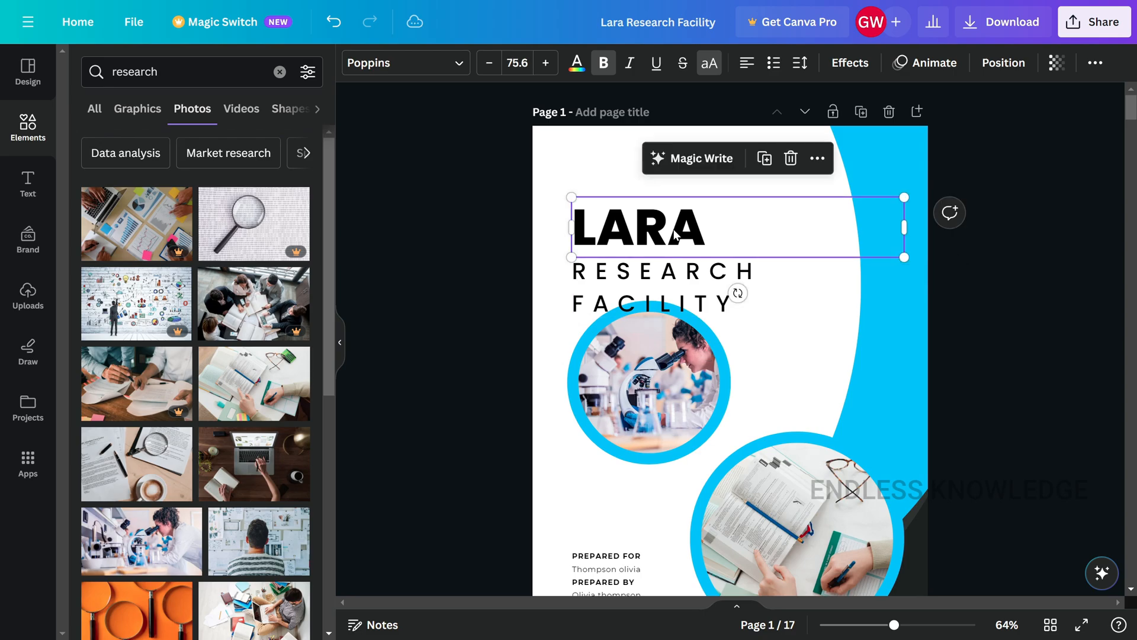
- Set the letter spacing of the cover's RESEARCH FACILITY subtitle to 117 so it fits on one line
click(671, 289)
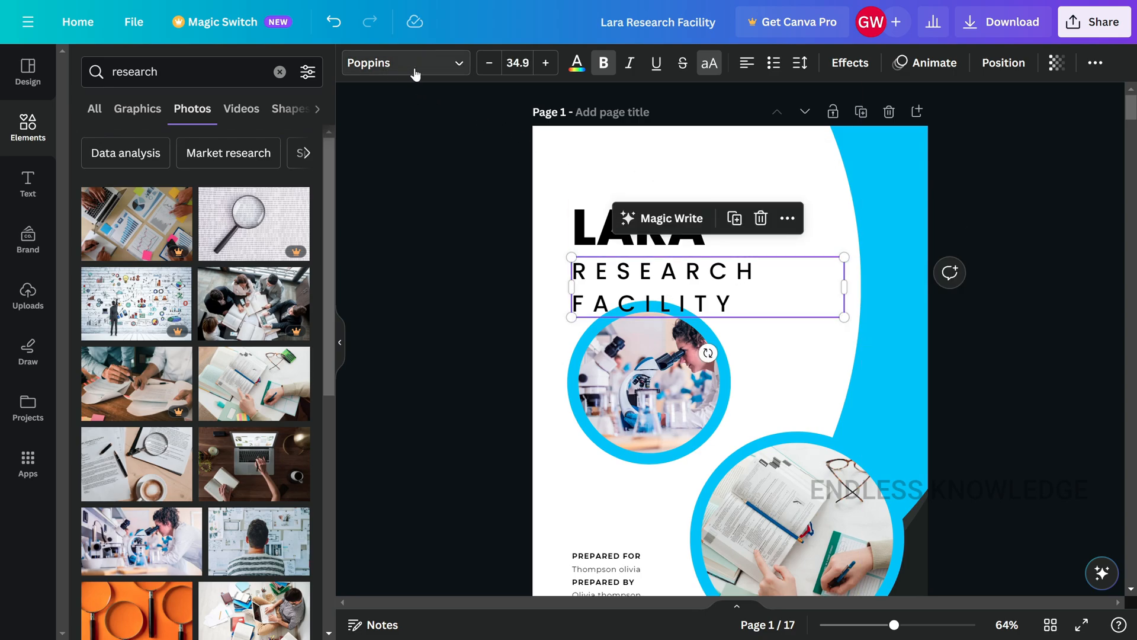
click(833, 307)
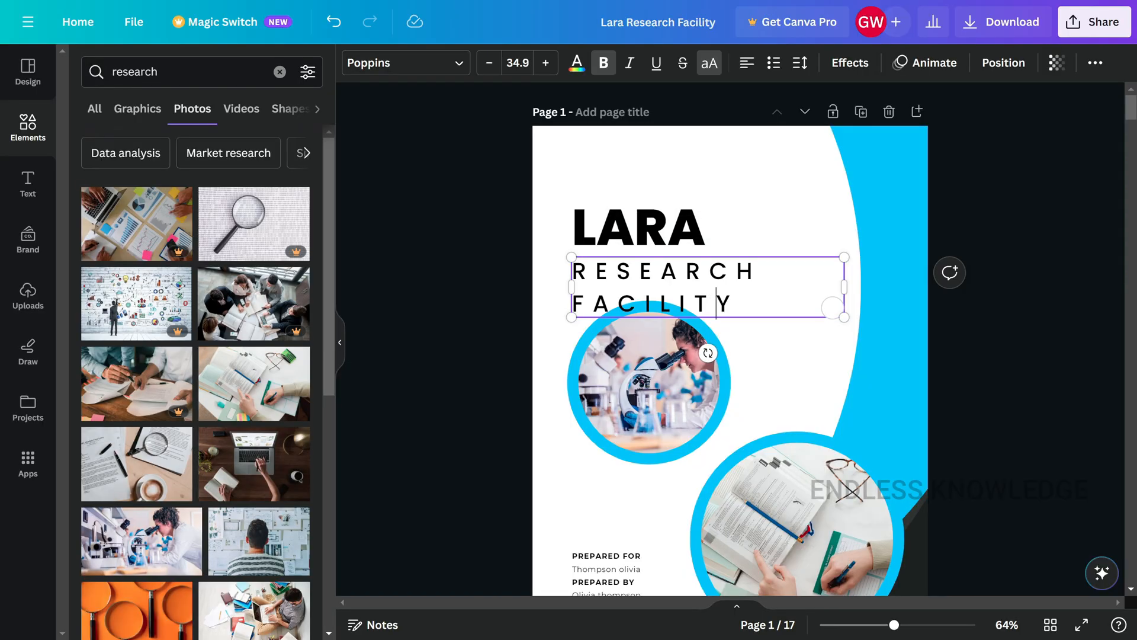
drag(833, 307, 572, 270)
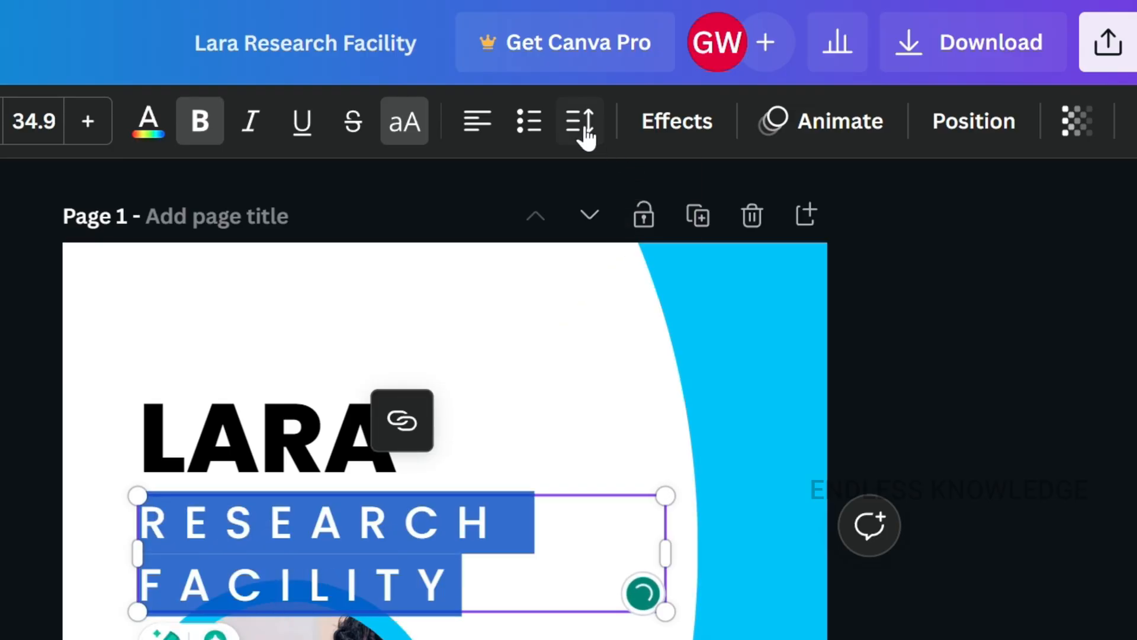
click(587, 134)
drag(787, 254, 695, 255)
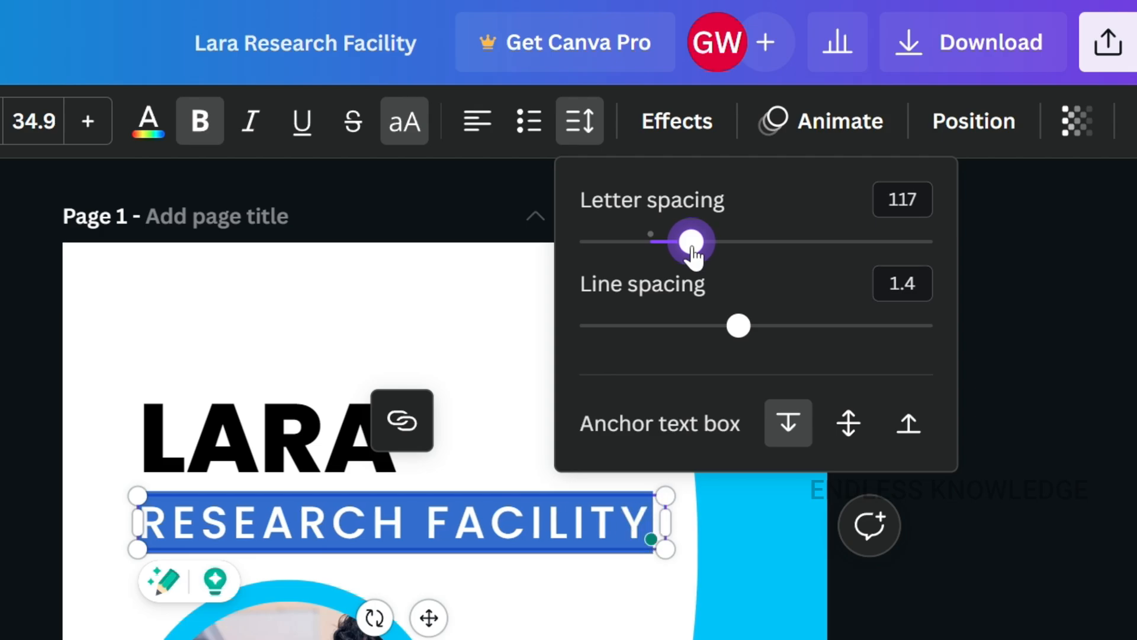
click(1028, 528)
click(937, 595)
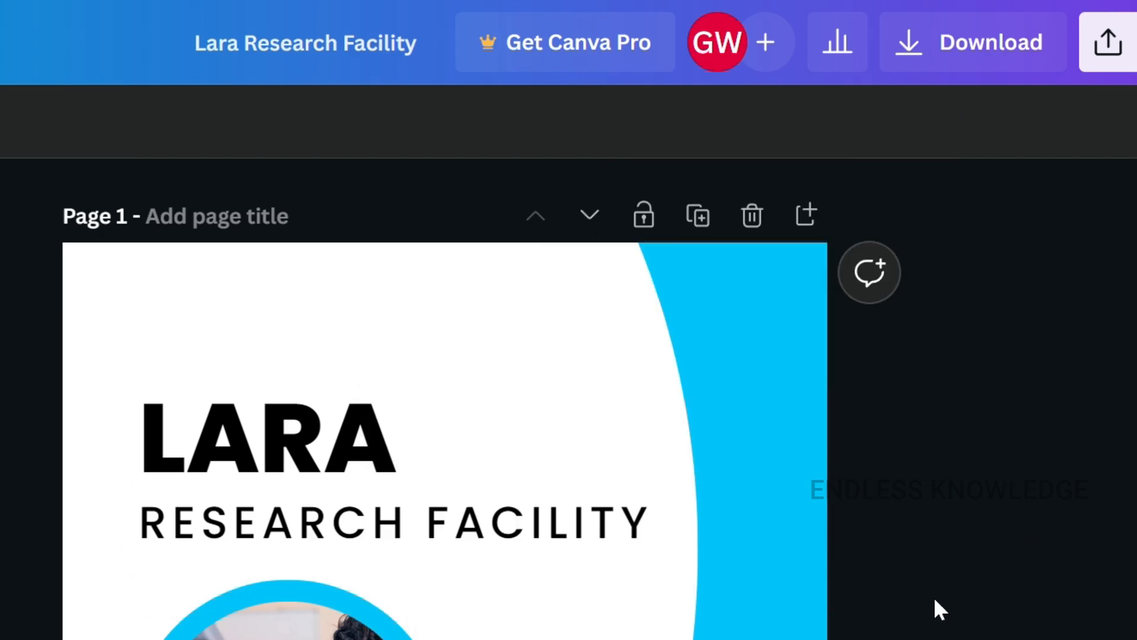
- Review the start of page 2 and select its BIOVIDA RESEARCH FACILITY heading
scroll(934, 596, down, 8)
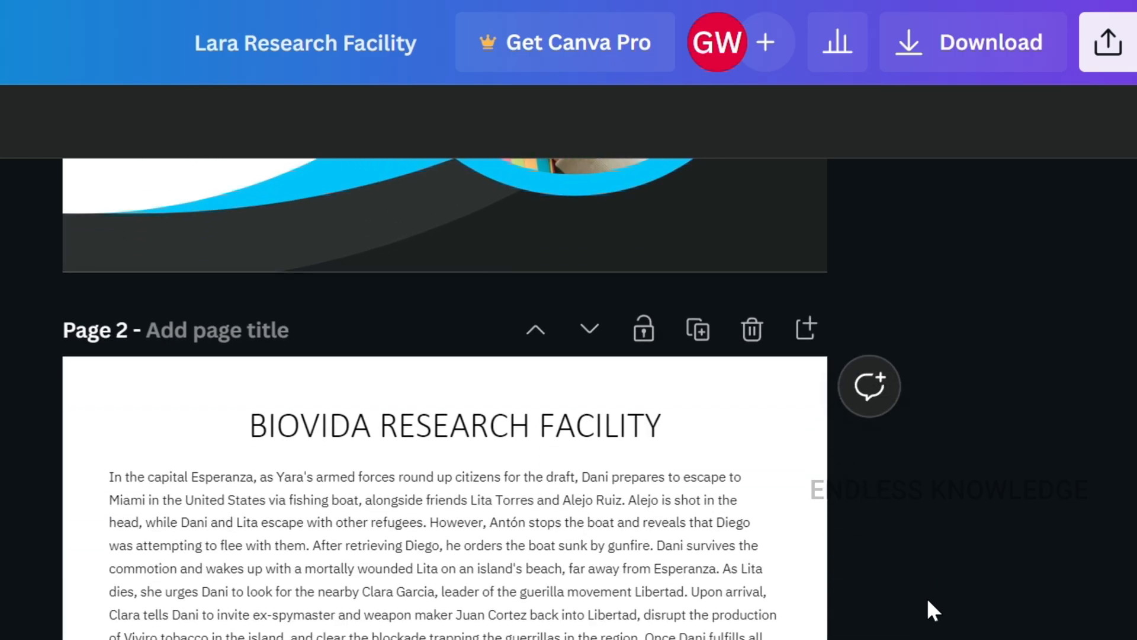
scroll(927, 598, up, 5)
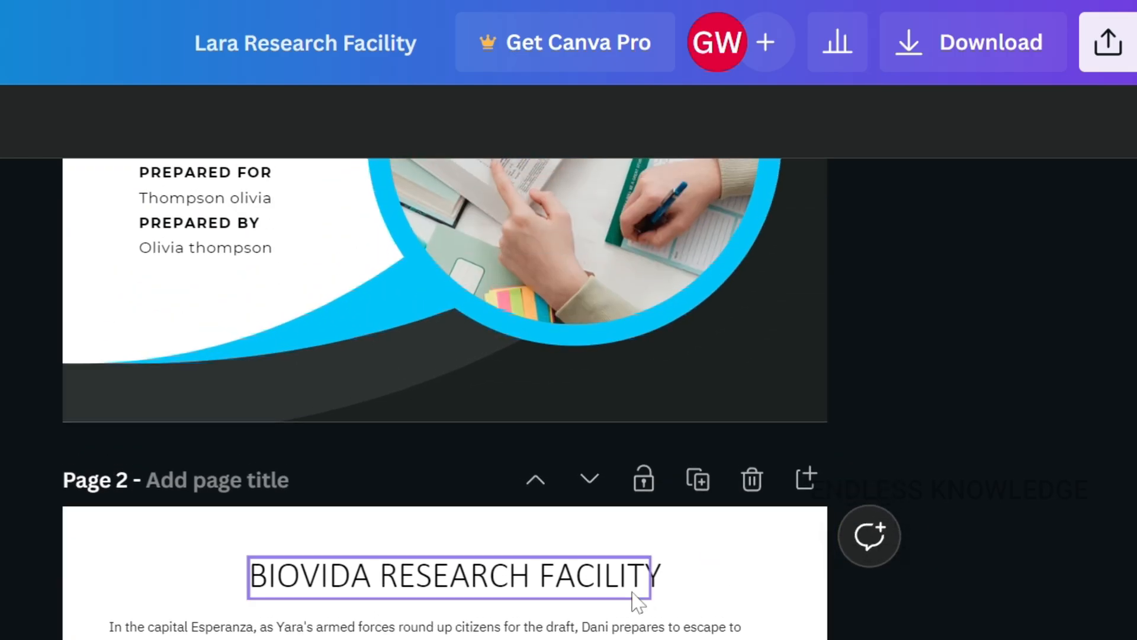
click(514, 588)
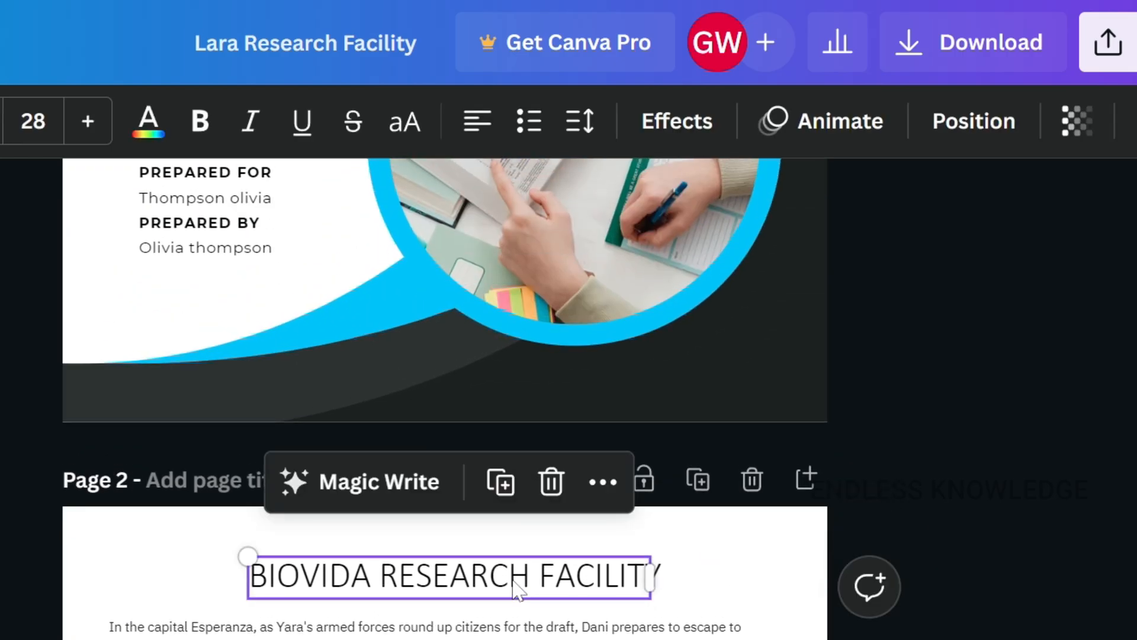
- Add a body text box to page 17 and place it in the blank area below the last paragraph
click(55, 294)
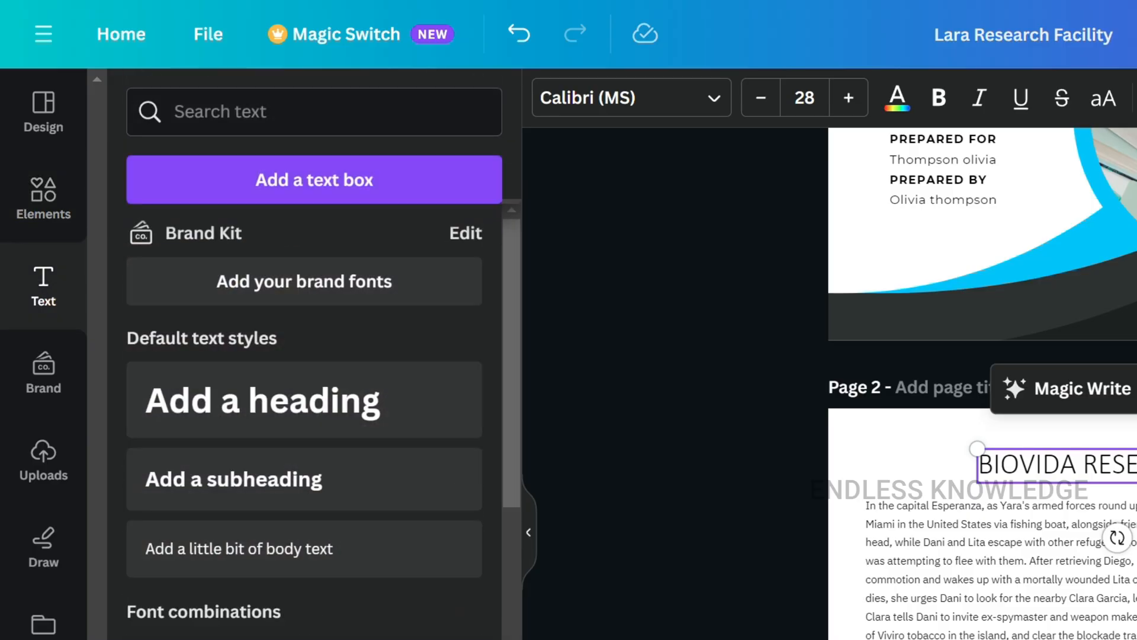
scroll(983, 383, down, 20)
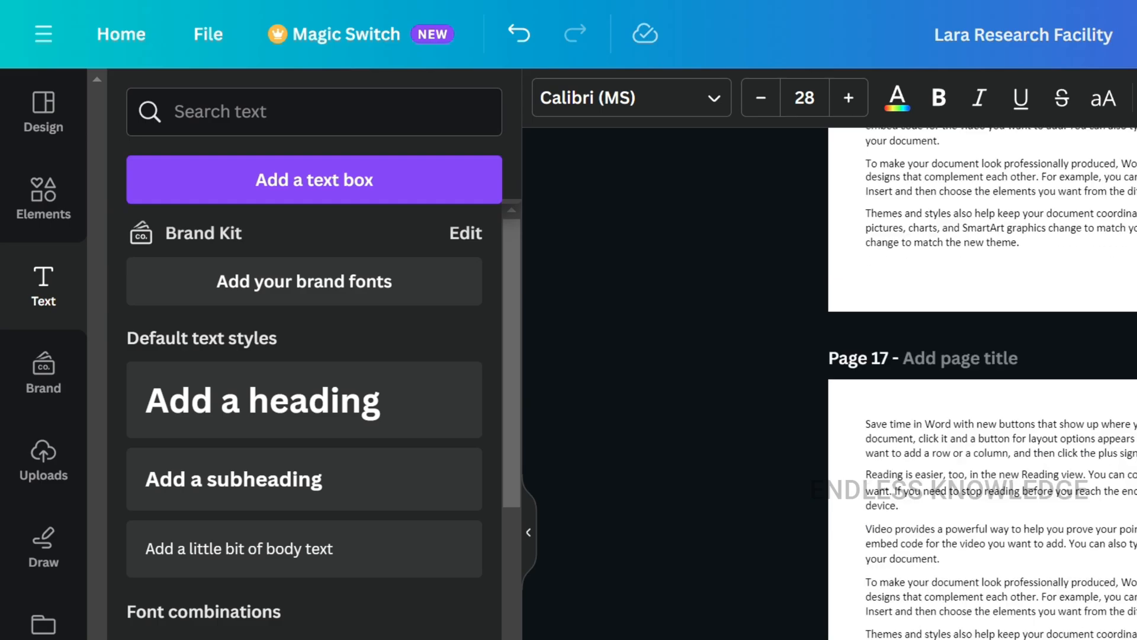
scroll(983, 383, down, 5)
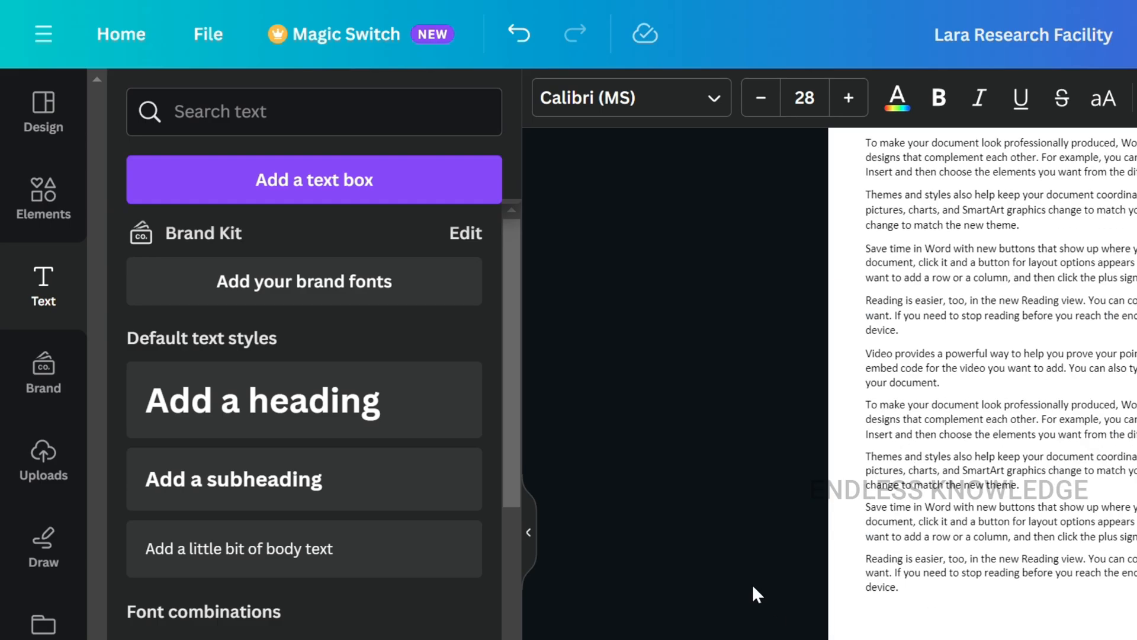
click(278, 556)
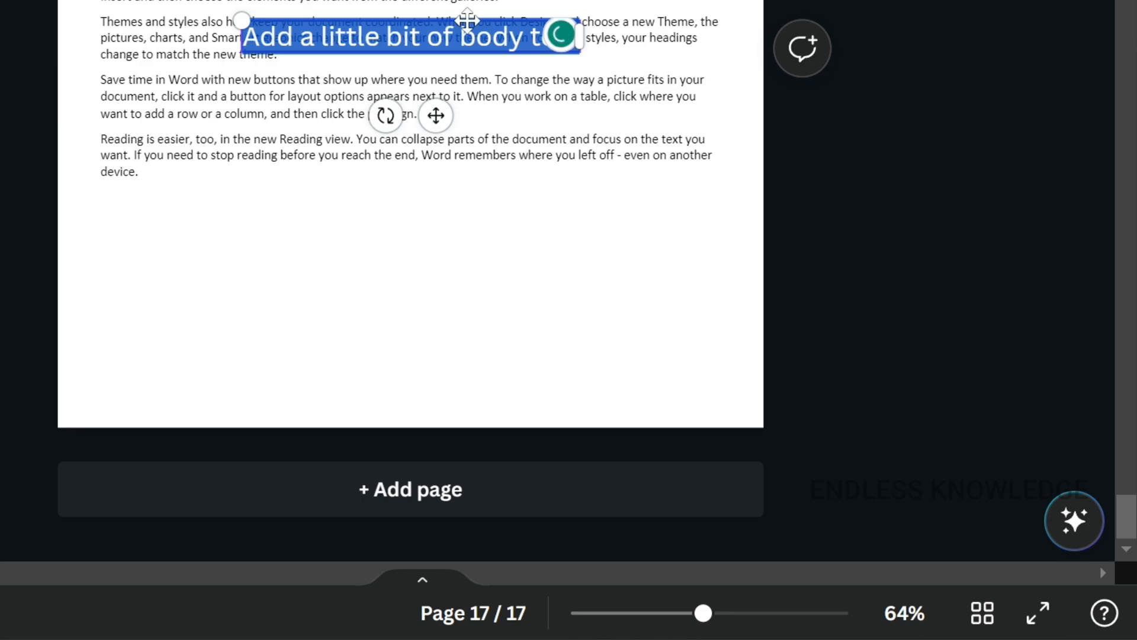
drag(467, 21, 531, 304)
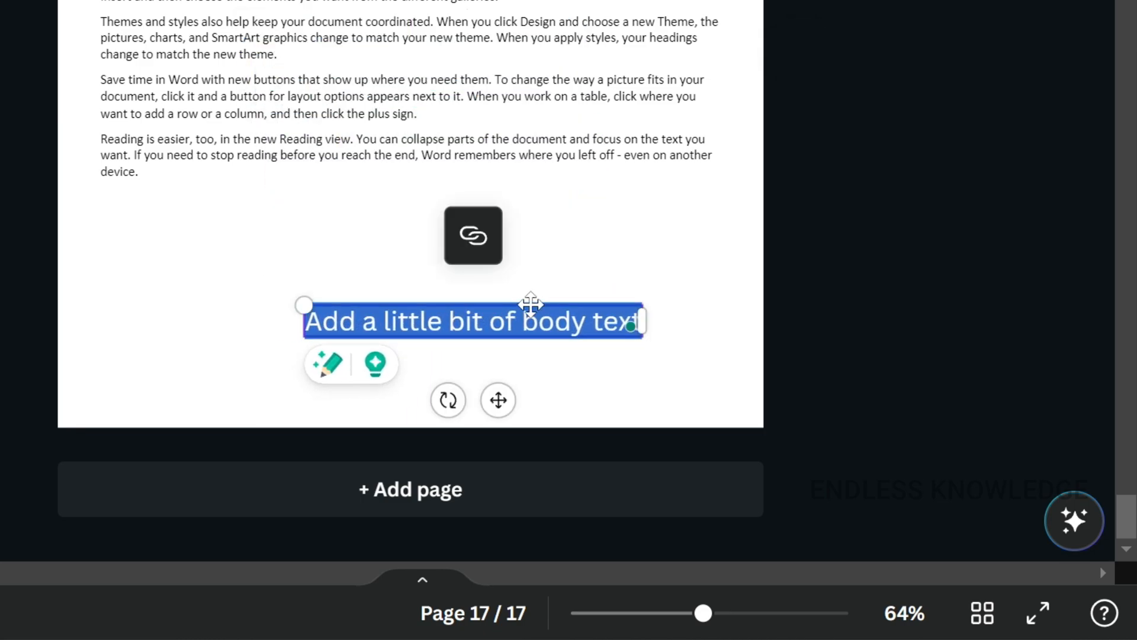
- Replace the new text box's placeholder with the signer's full name
double_click(530, 305)
key(ctrl+a)
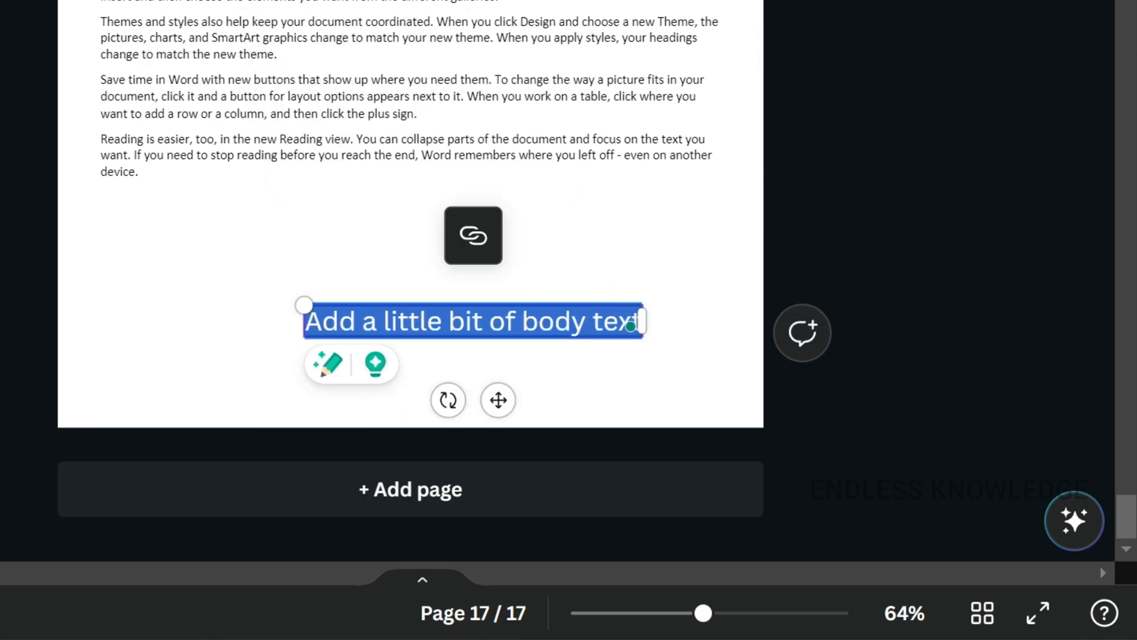
key(BackSpace)
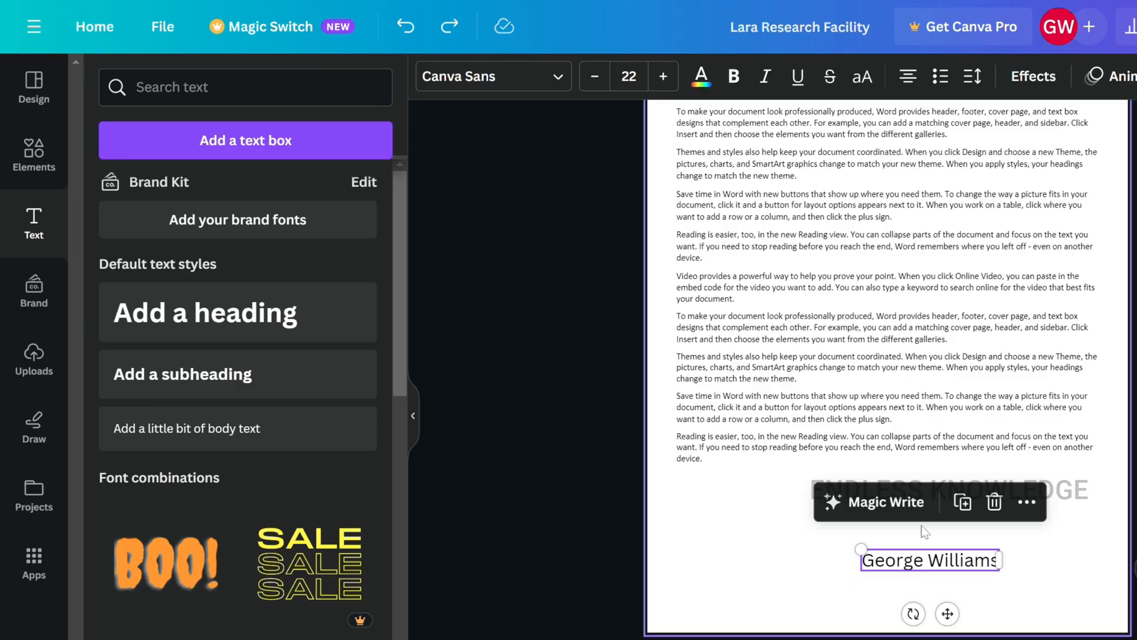
- Set the signer's name to font size 16 and move it toward the page's right margin, below the last paragraph
click(629, 76)
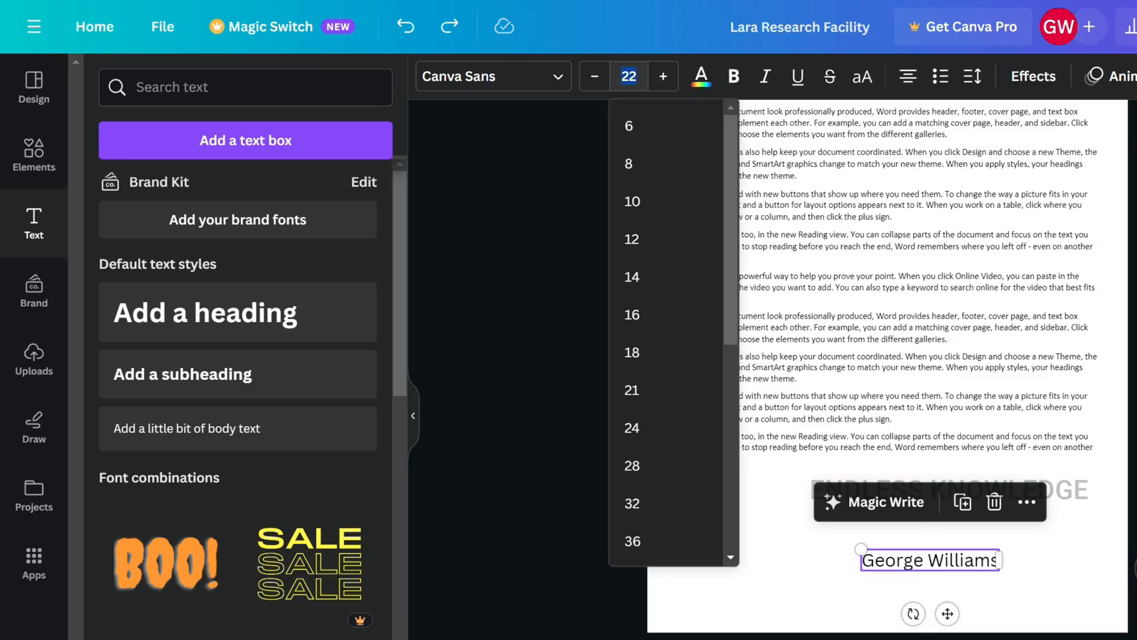
click(658, 354)
click(1035, 571)
click(949, 558)
drag(949, 558, 1055, 540)
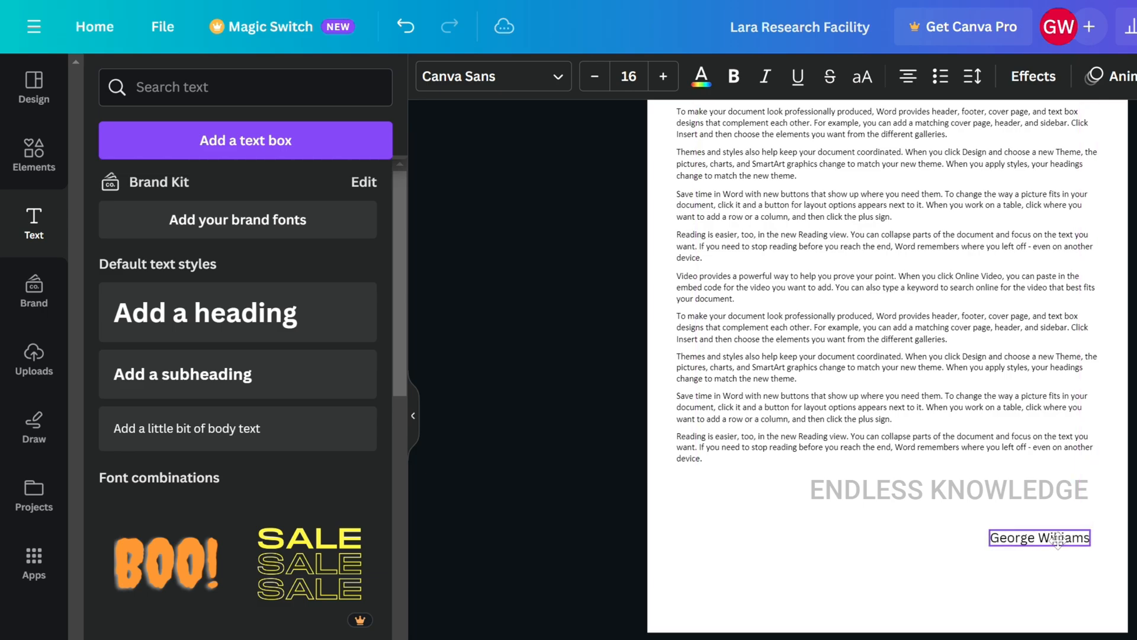
- Draw a freehand signature just above the signer's name using a black pen with weight 1
click(34, 439)
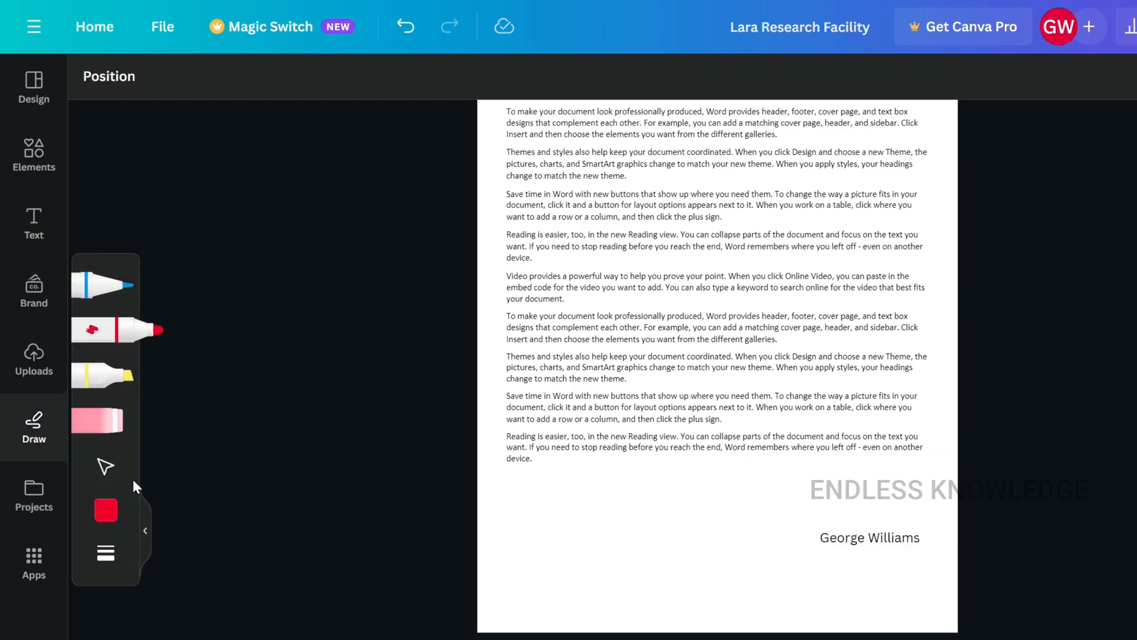
click(97, 290)
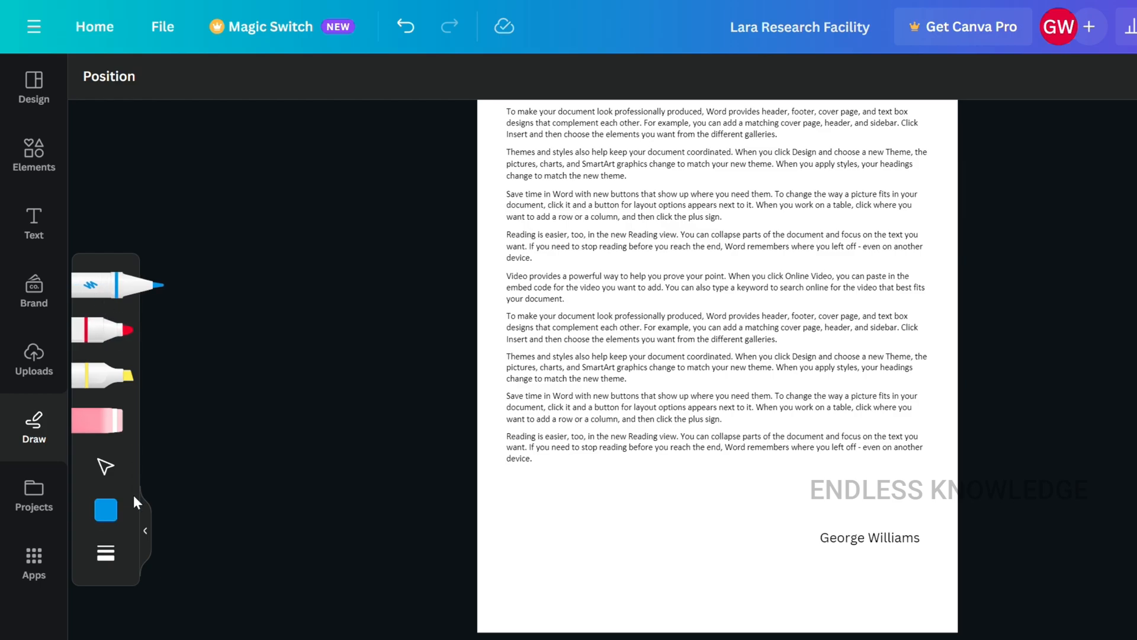
click(116, 558)
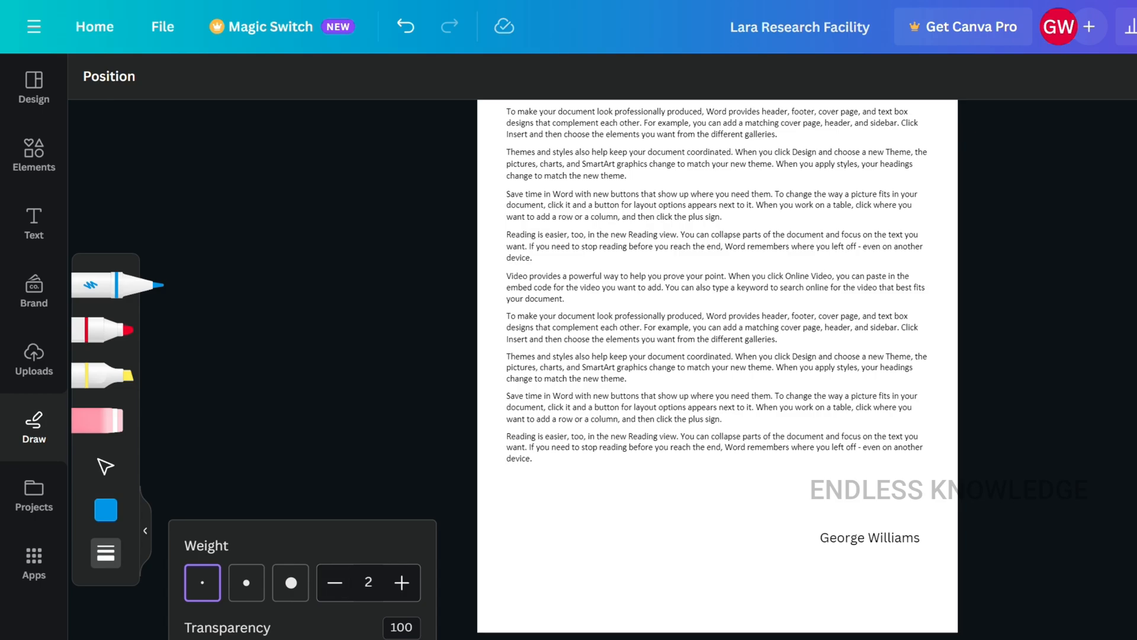
click(334, 593)
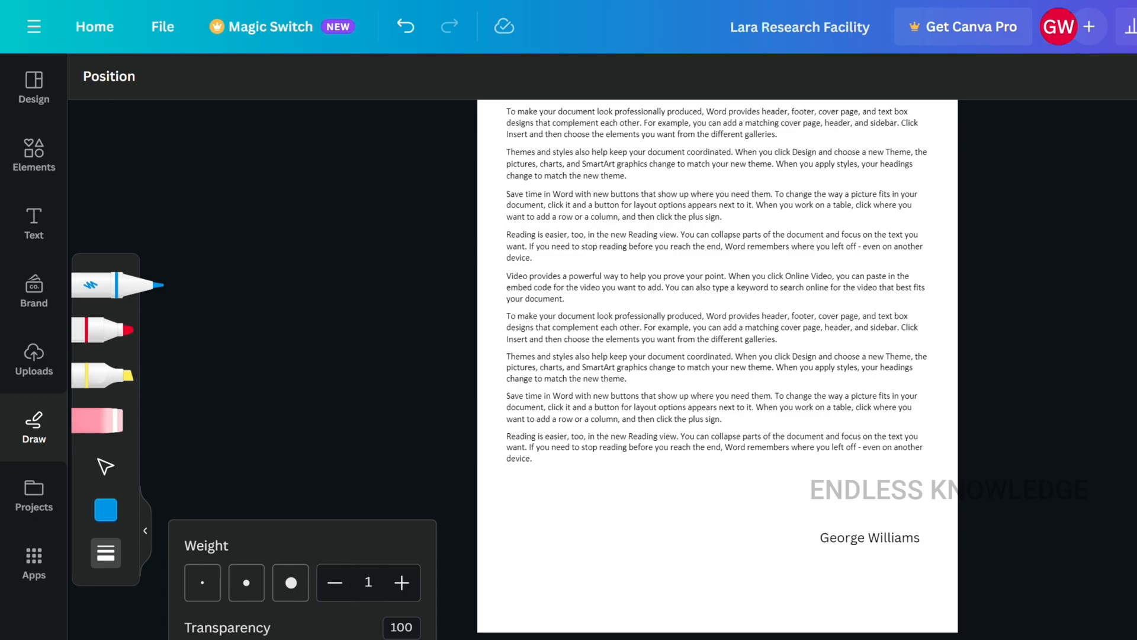
click(106, 509)
click(257, 529)
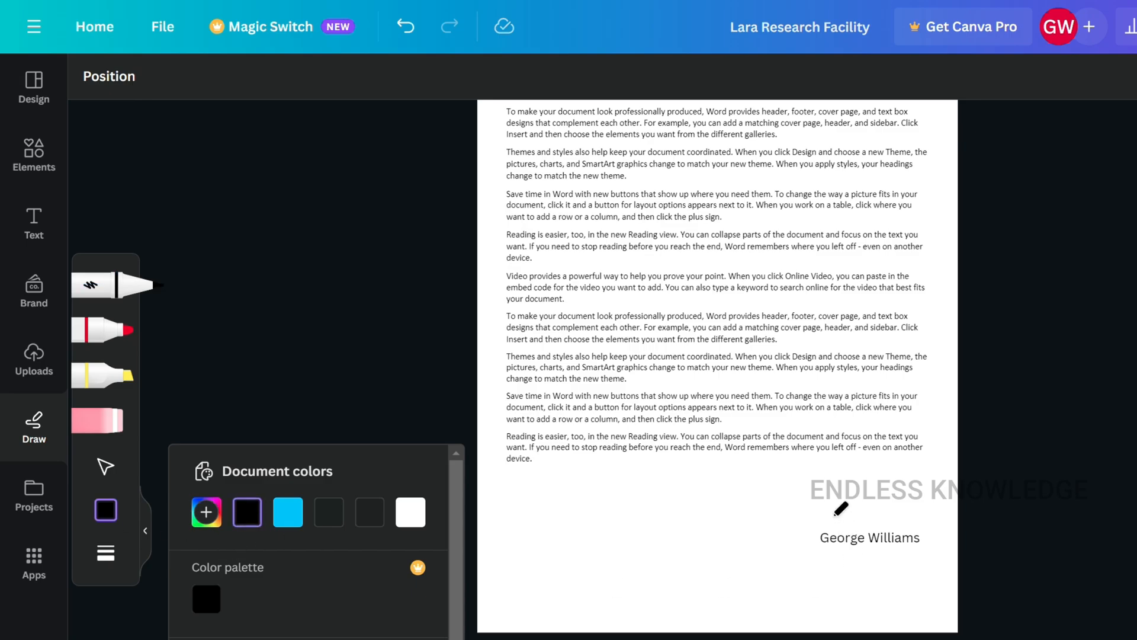
mouse_move(826, 499)
mouse_down()
mouse_move(865, 474)
mouse_move(914, 495)
mouse_move(923, 522)
mouse_up()
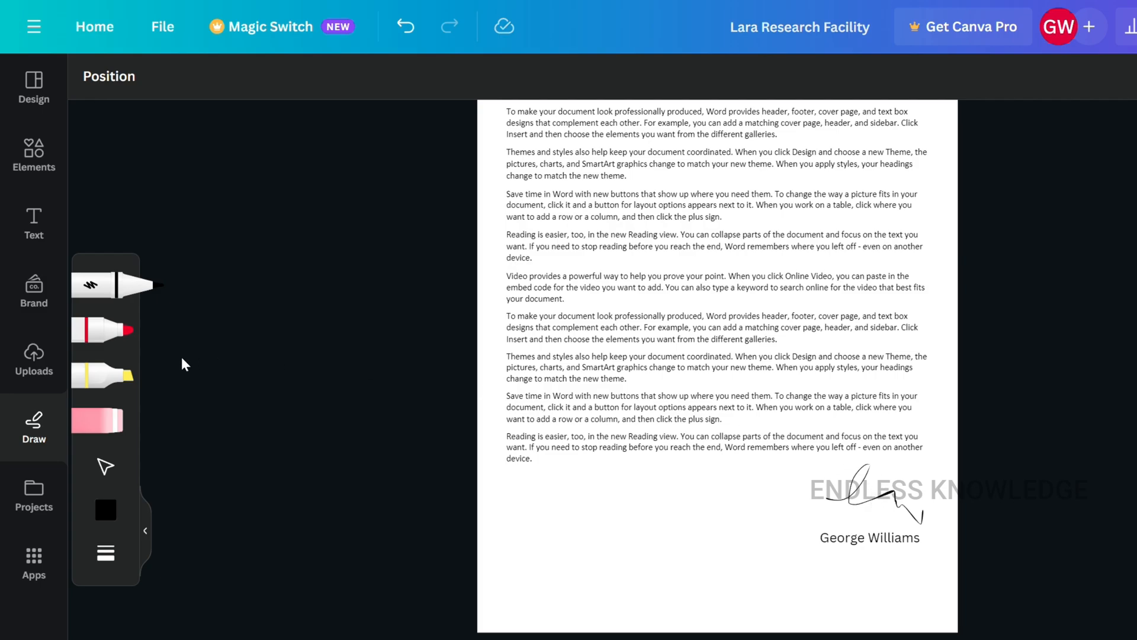
- Try placing the uploaded image of a glowing fractal light pattern on page 17, and undo the placement
click(36, 360)
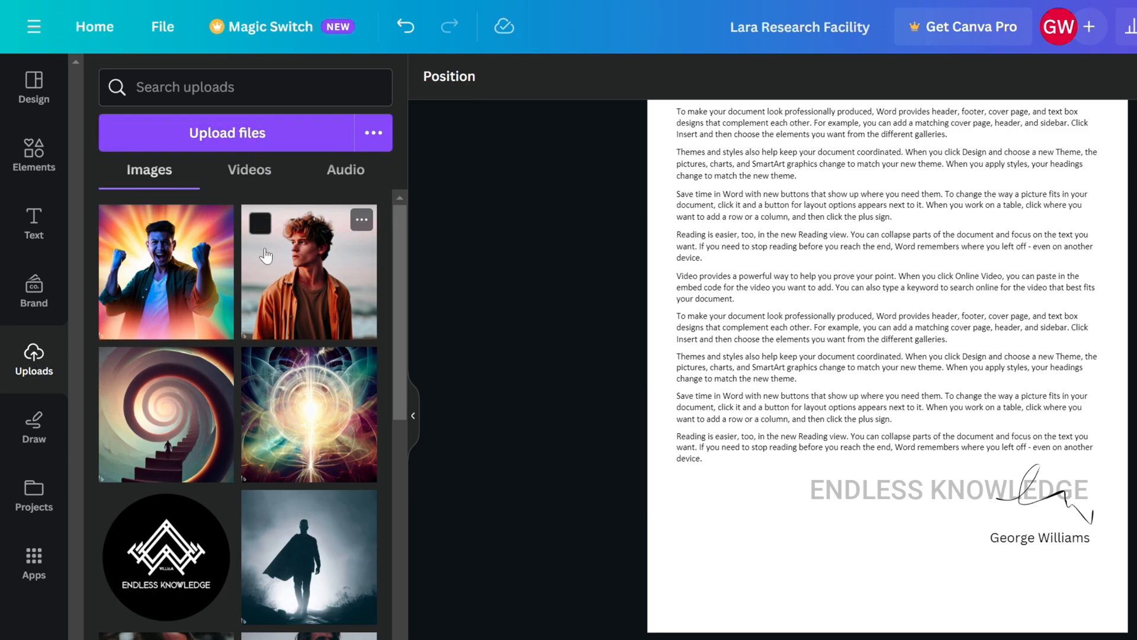
scroll(285, 309, down, 1)
scroll(286, 310, down, 5)
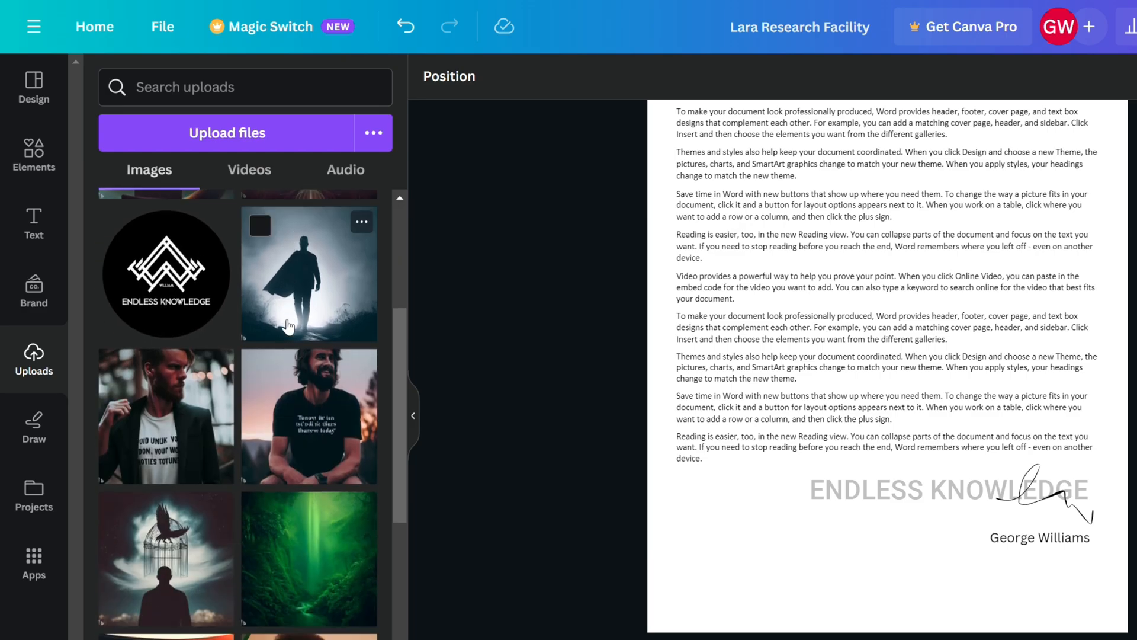
scroll(285, 332, up, 4)
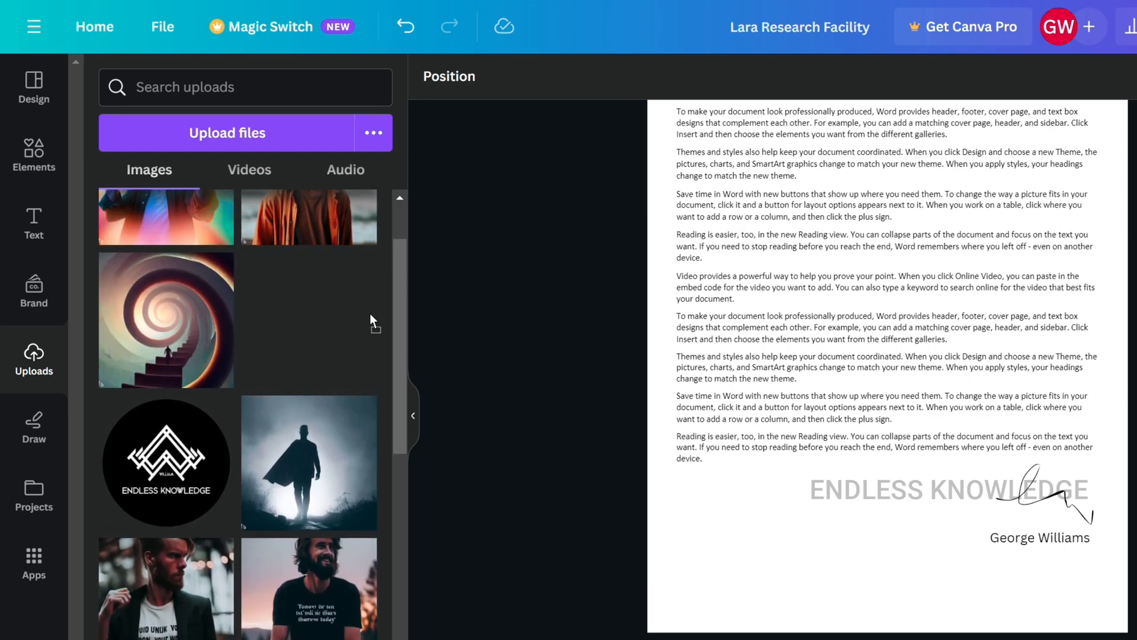
click(370, 314)
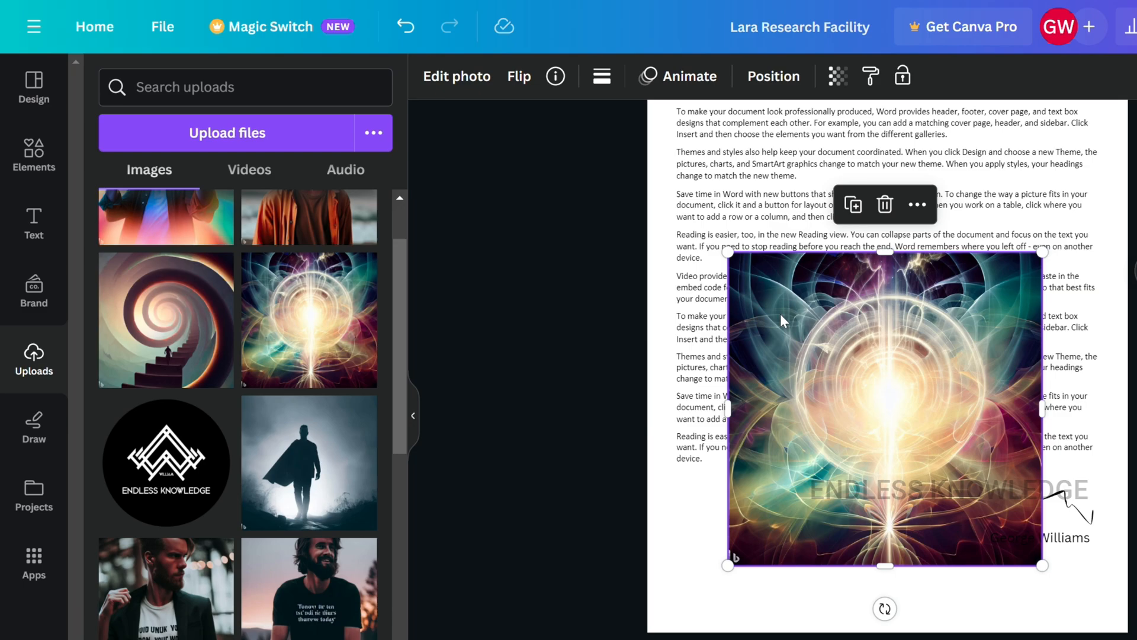
key(ctrl+z)
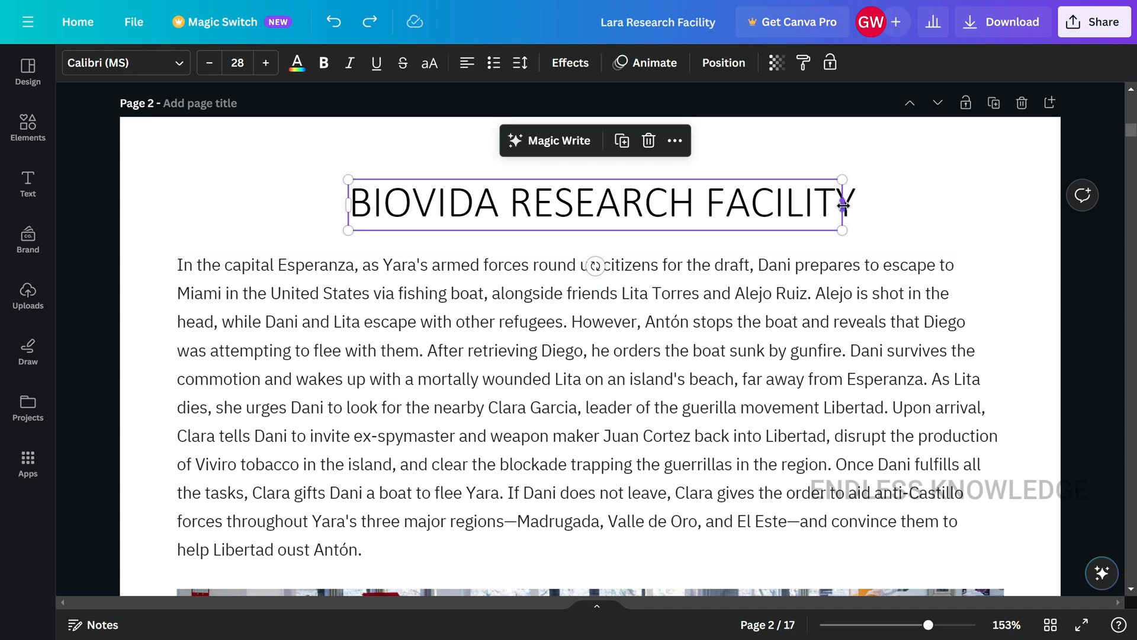
- Widen the title text box on page 2 and change BIOVIDA to LARA so the title reads LARA RESEARCH FACILITY
drag(845, 198, 872, 205)
click(430, 196)
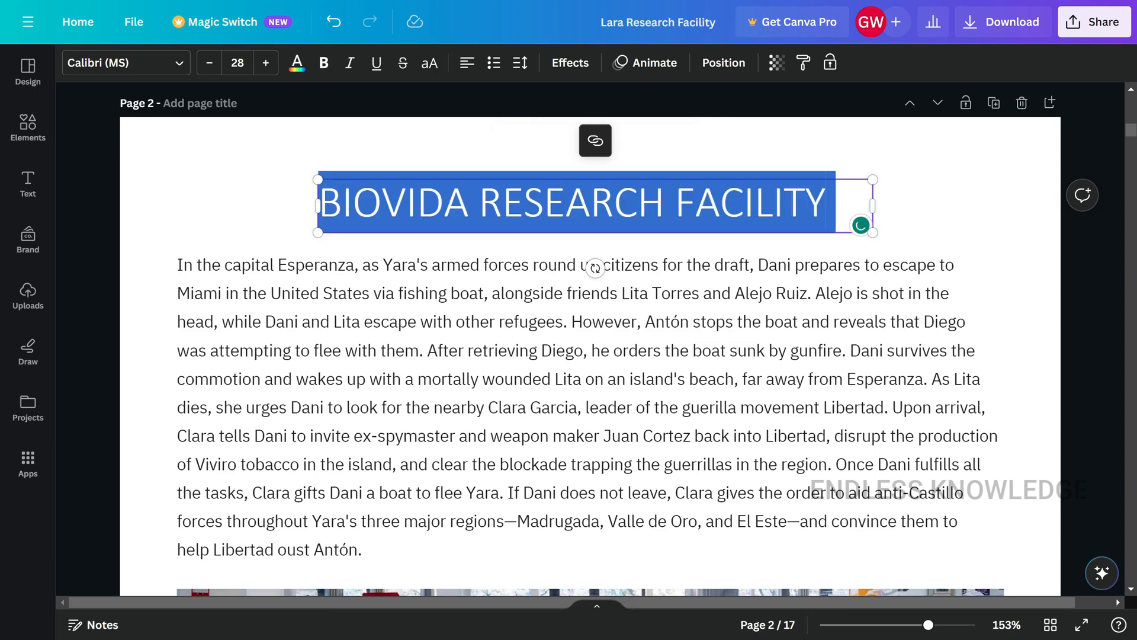
double_click(429, 196)
text(la)
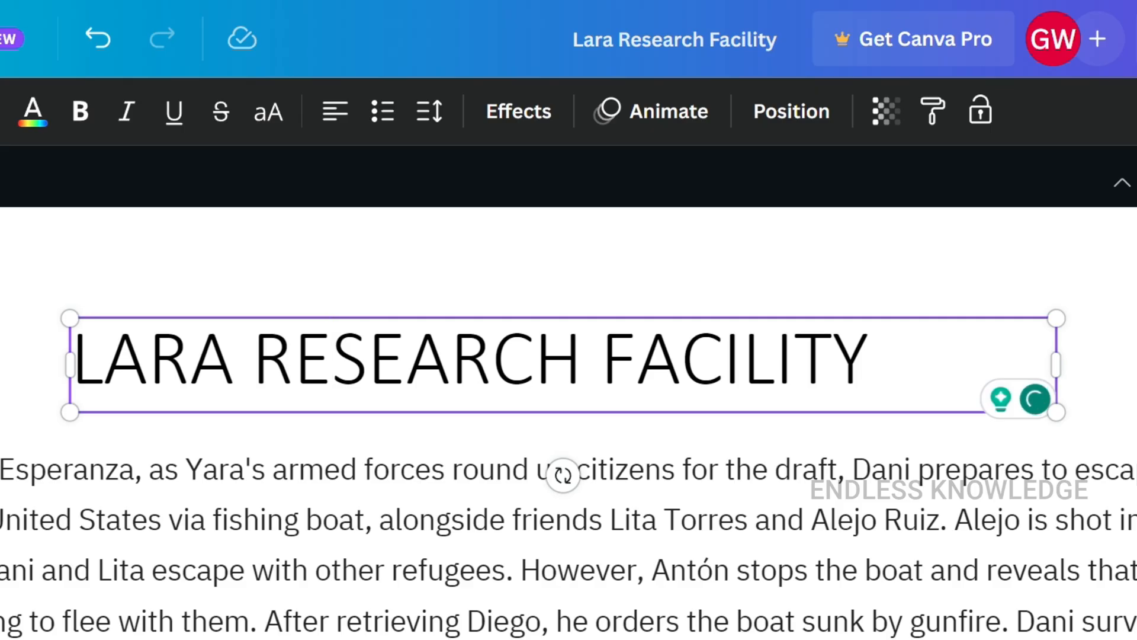
- Center the page 2 title, make it bold and increase its letter spacing
click(461, 244)
click(335, 413)
click(336, 114)
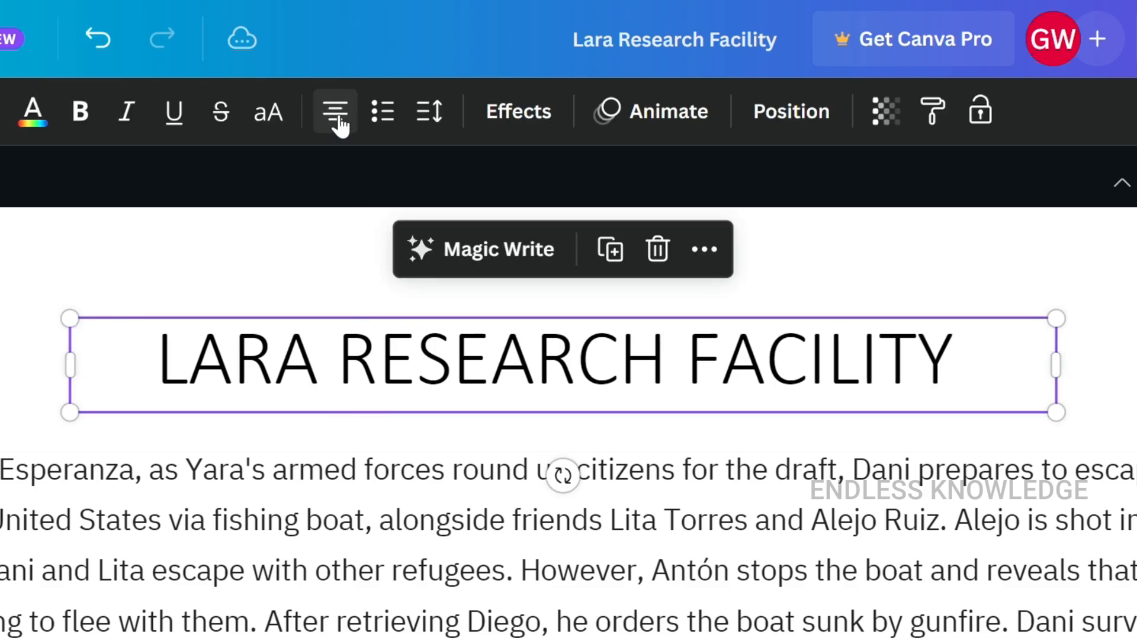
click(81, 115)
click(428, 121)
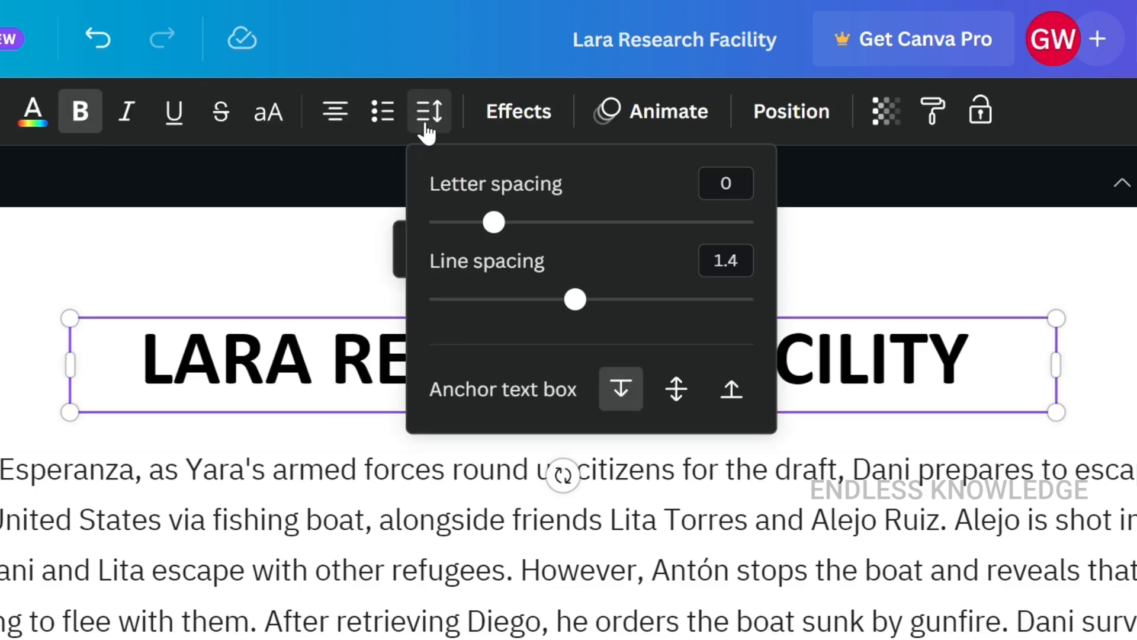
drag(493, 224, 519, 239)
click(877, 260)
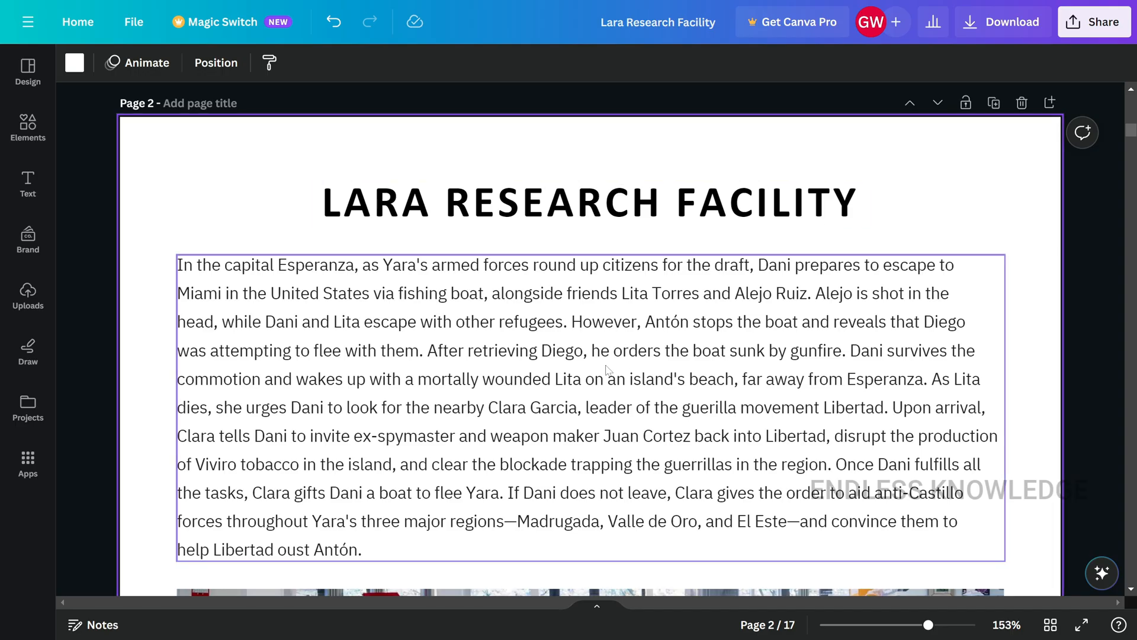
- Find every occurrence of "yara" in the document and replace them all with "lara"
click(606, 369)
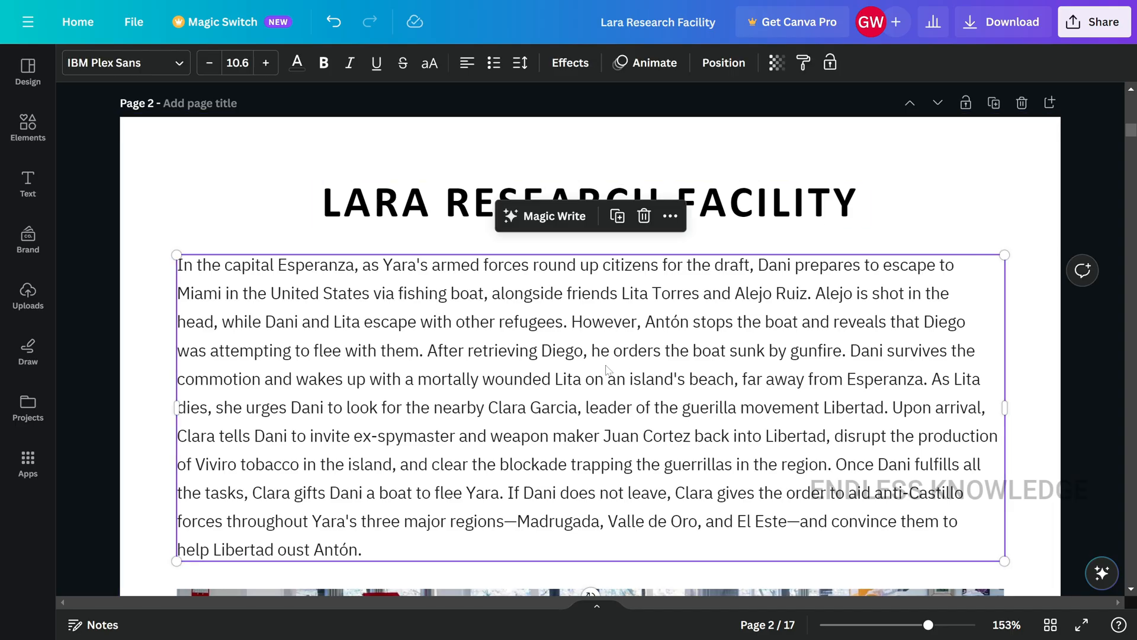
key(ctrl+f)
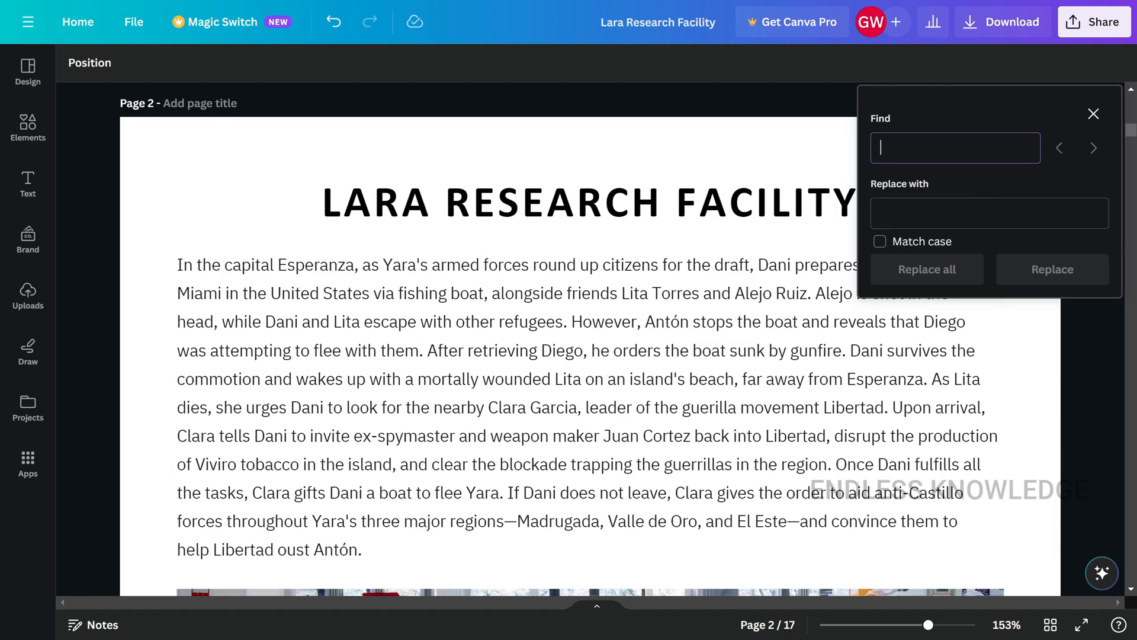
text(l)
key(BackSpace)
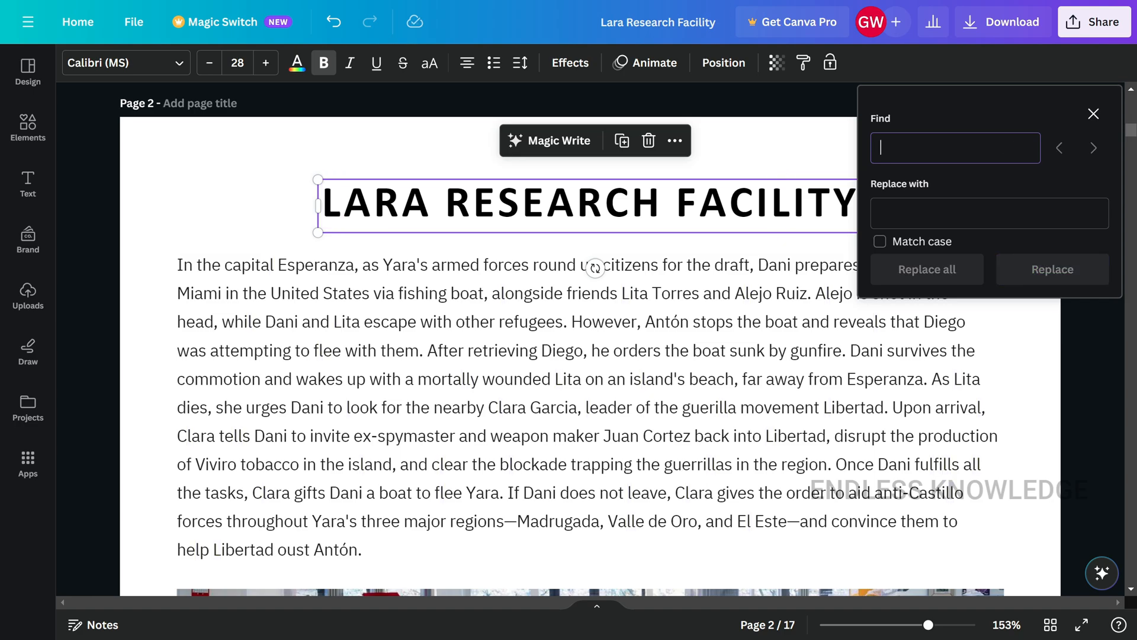
text(yara)
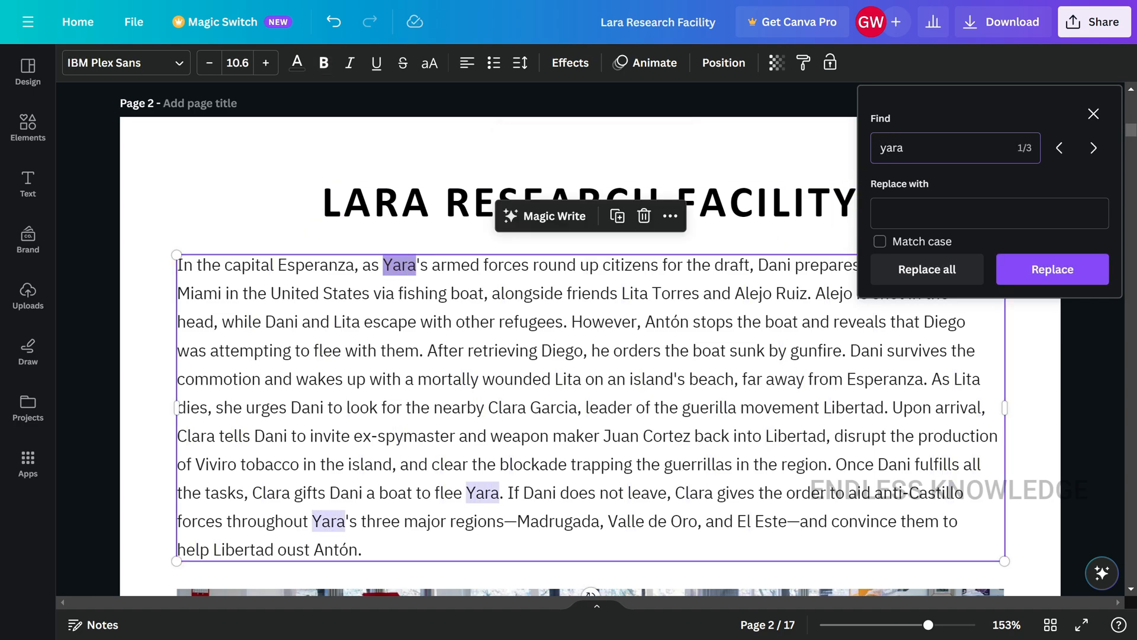
click(989, 214)
text(la)
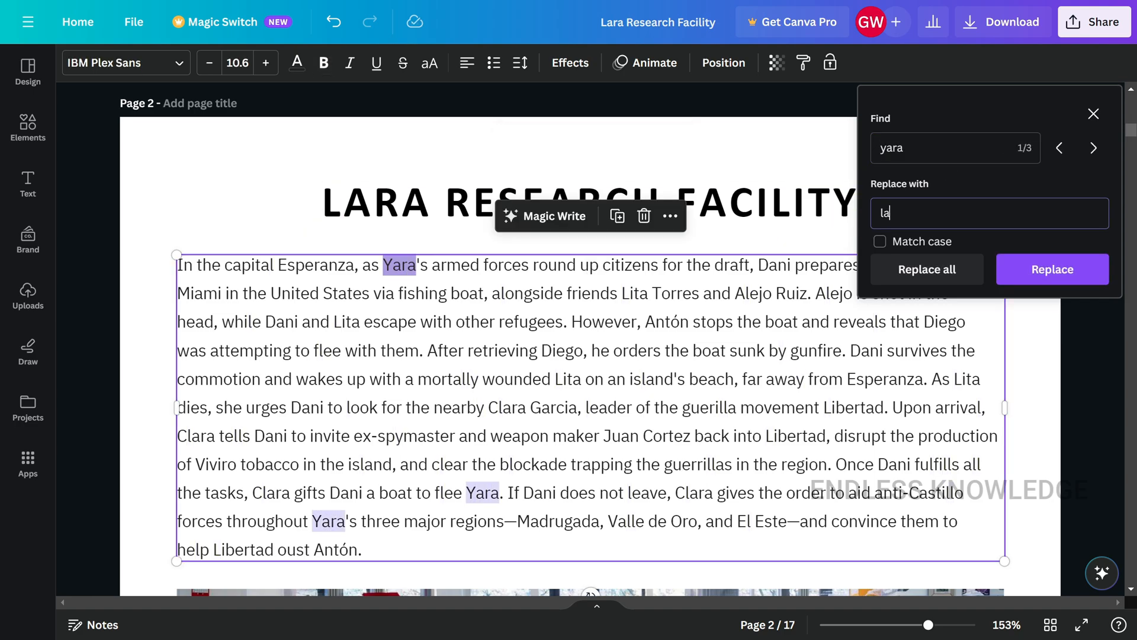
text(ra)
click(924, 270)
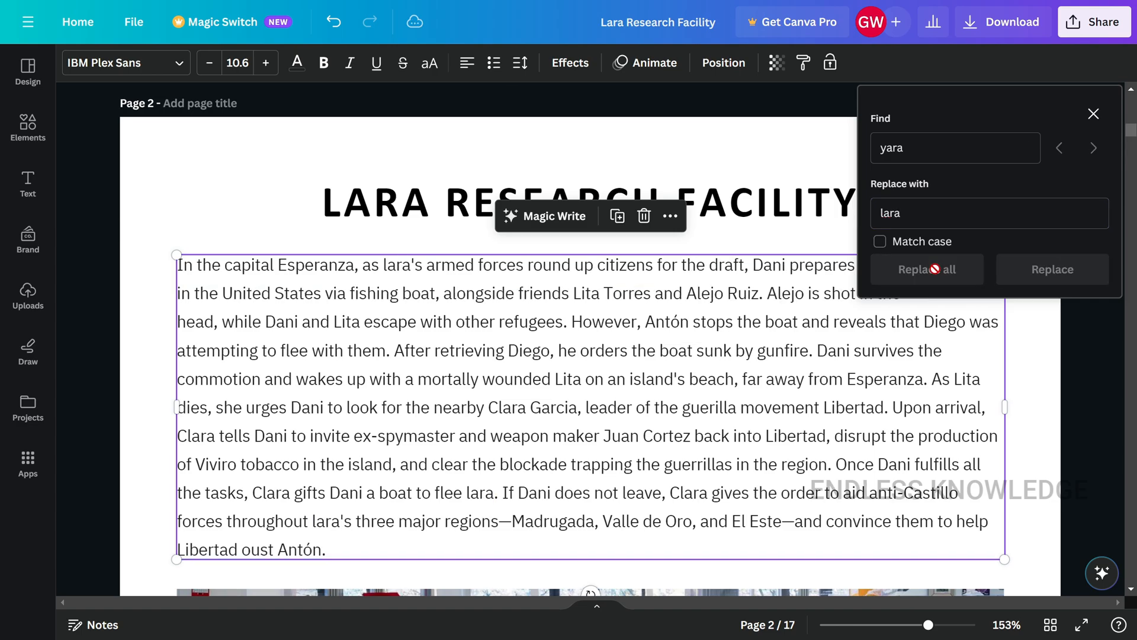
key(Escape)
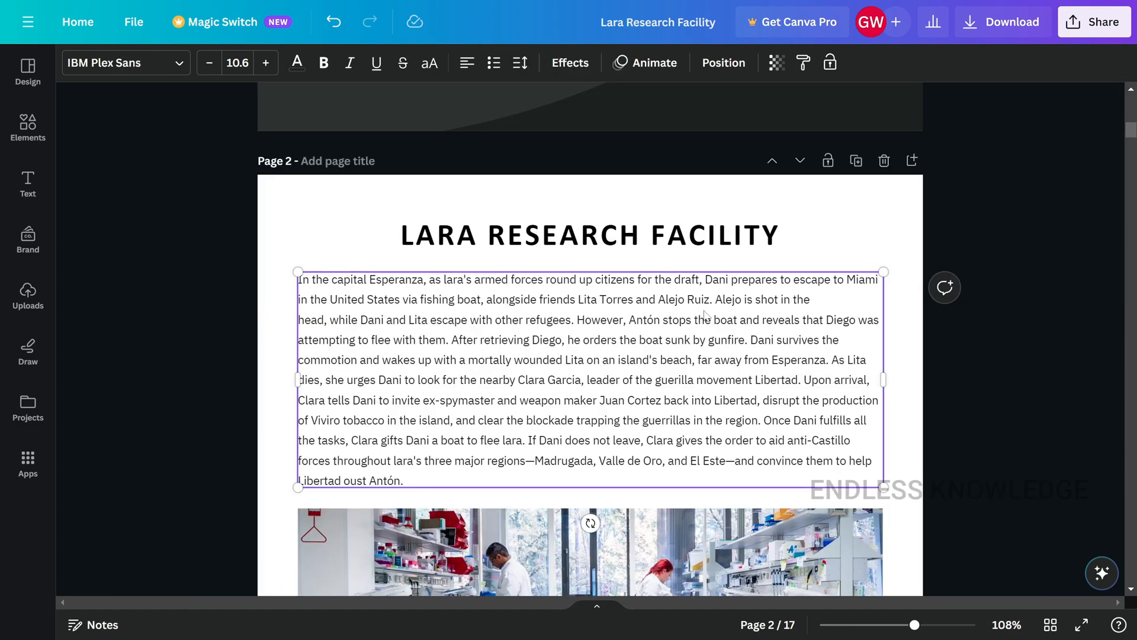
- Try moving the body text block below the large lab photo on page 2, and undo the move
scroll(704, 314, down, 10)
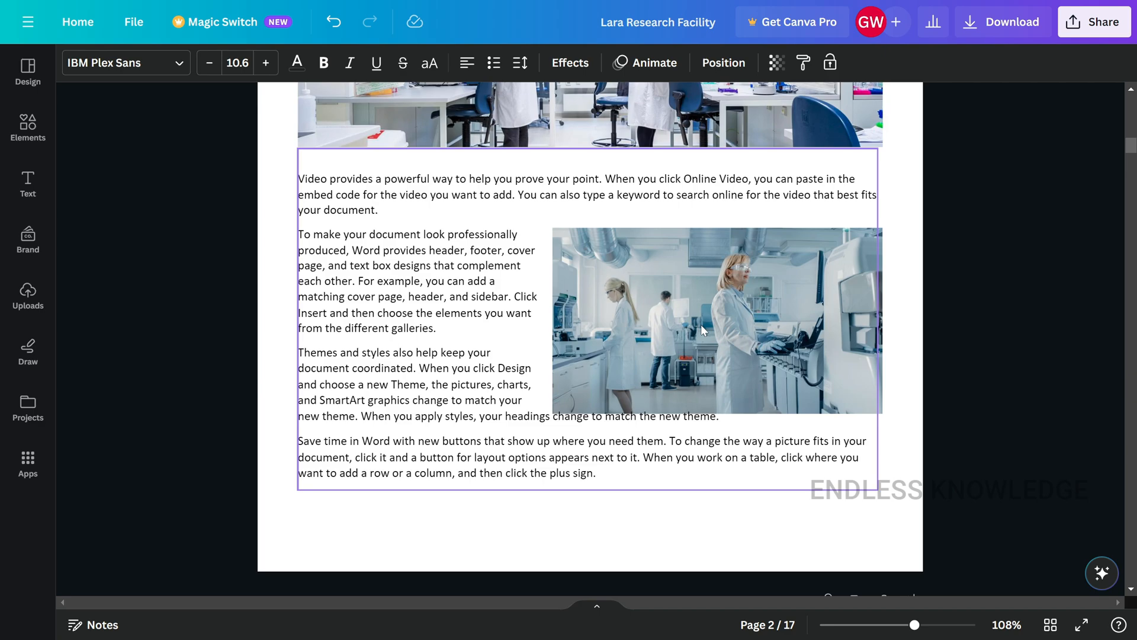
drag(659, 321, 652, 307)
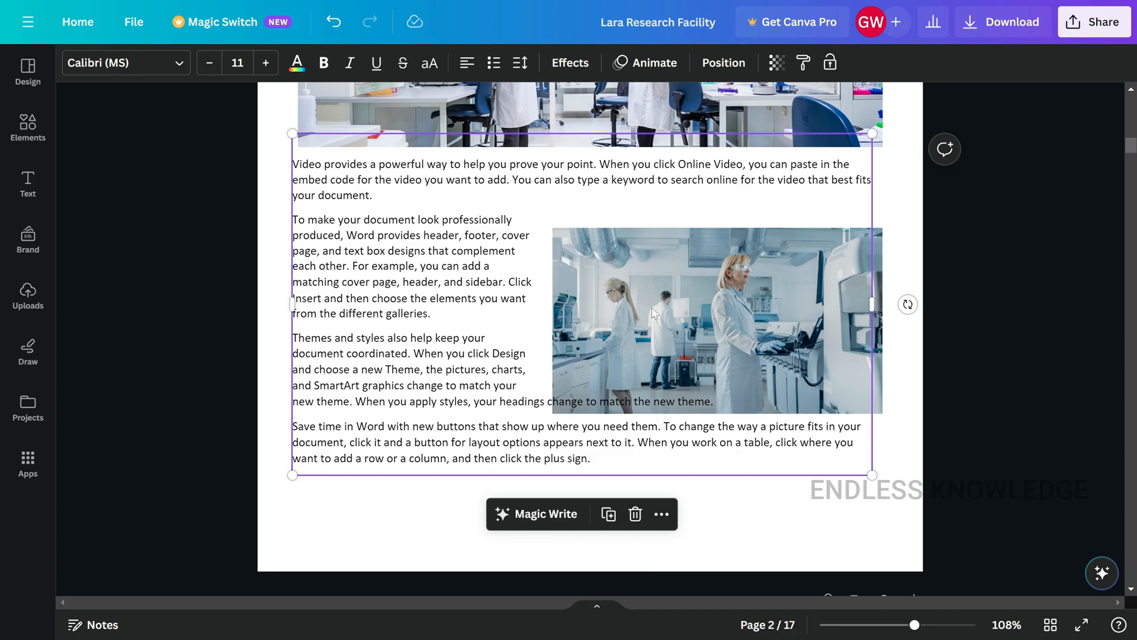
key(ctrl+z)
scroll(411, 260, up, 1)
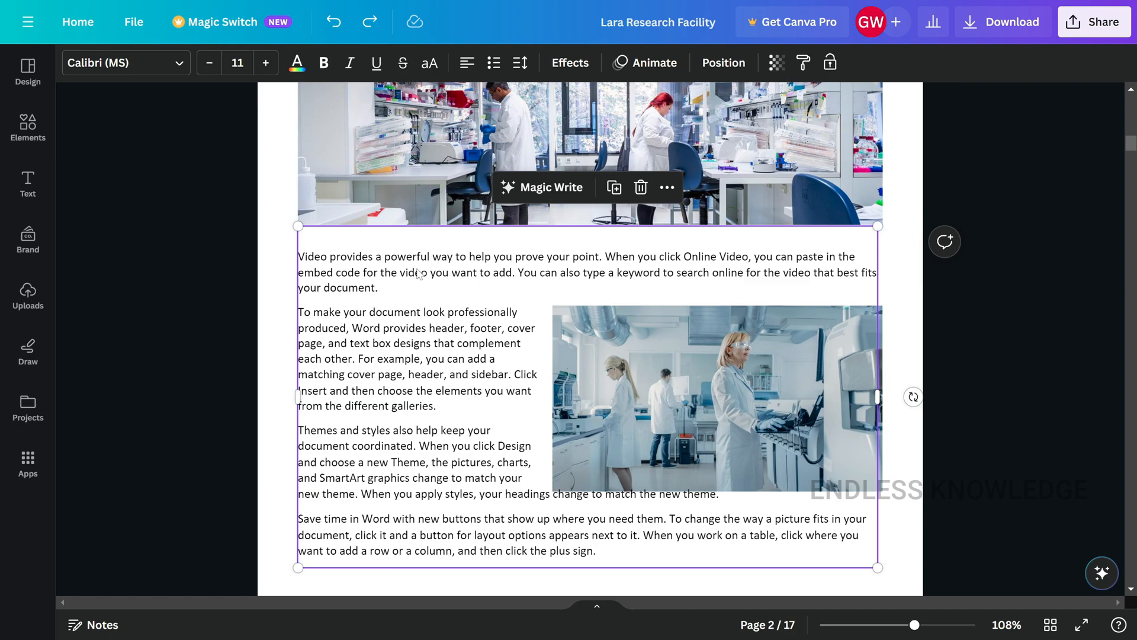
double_click(628, 356)
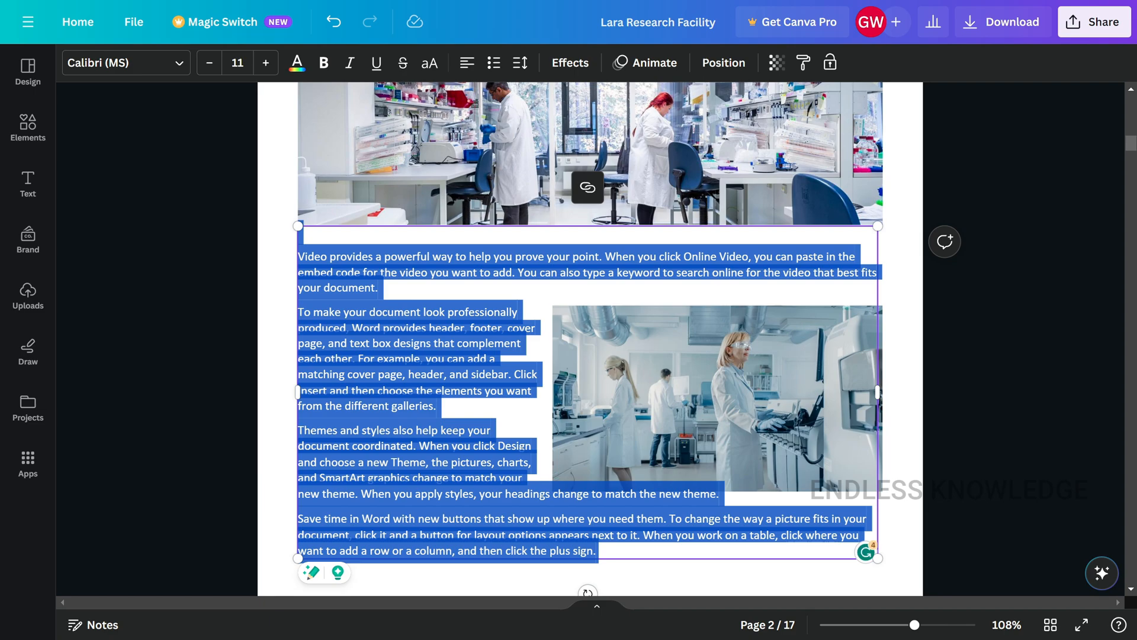
click(953, 391)
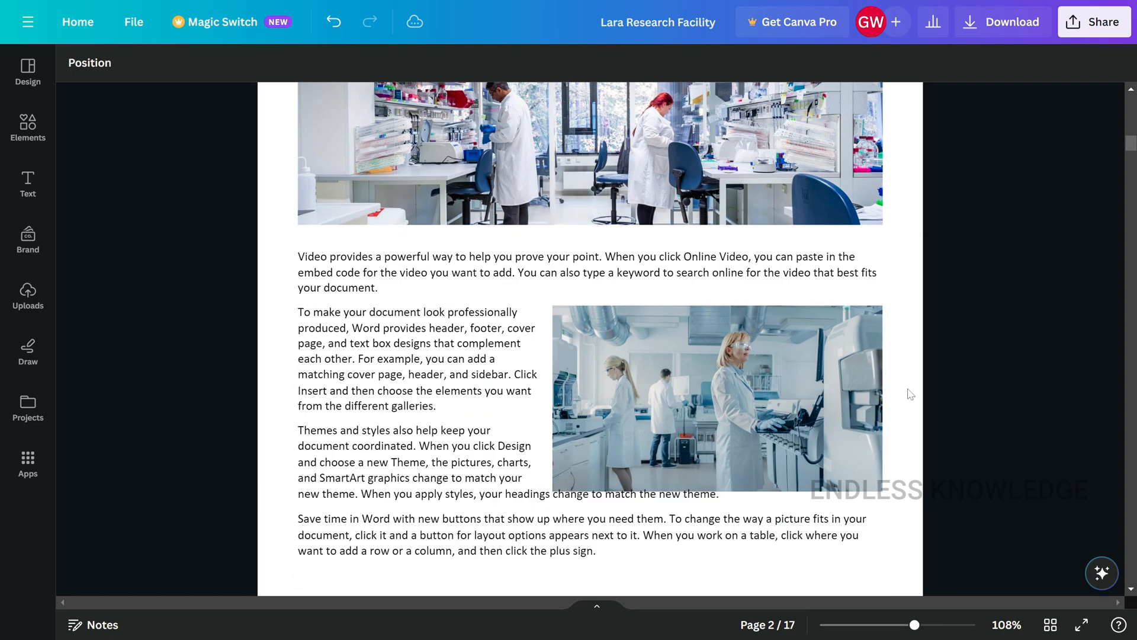
- Send the body text block below the large lab photo on page 2 to the back layer
click(435, 349)
right_click(435, 350)
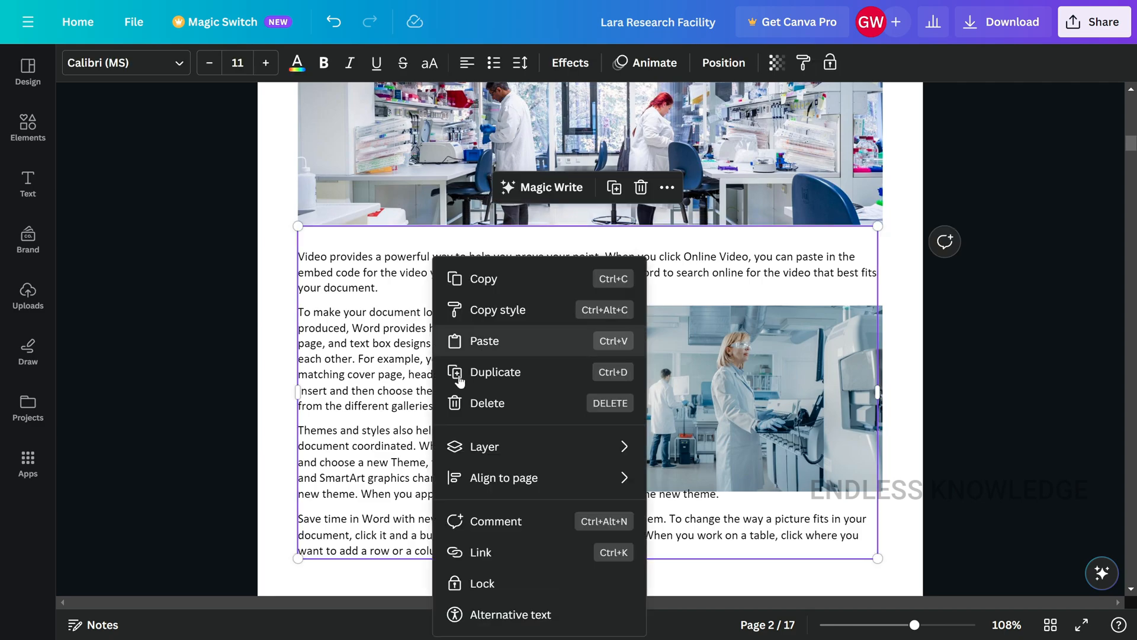
mouse_move(508, 452)
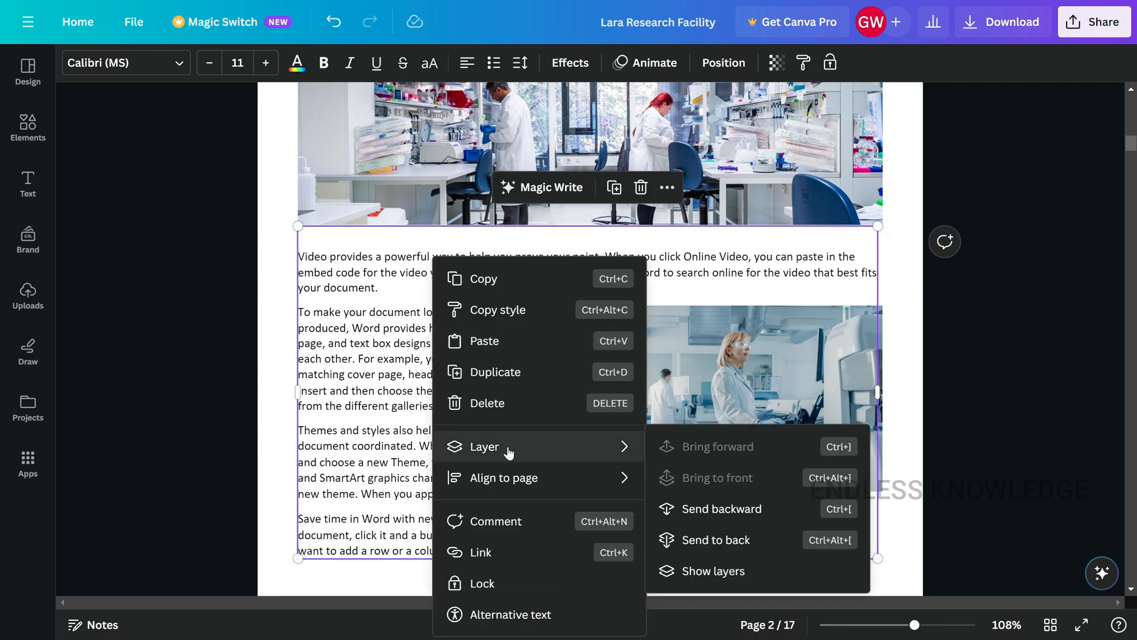
click(756, 545)
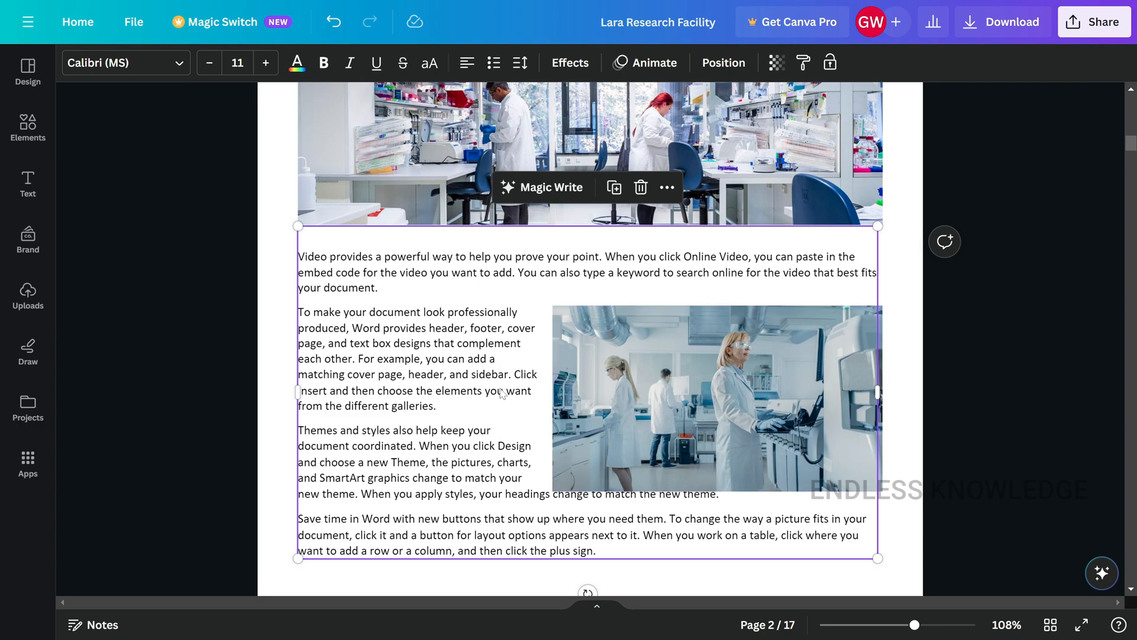
click(891, 393)
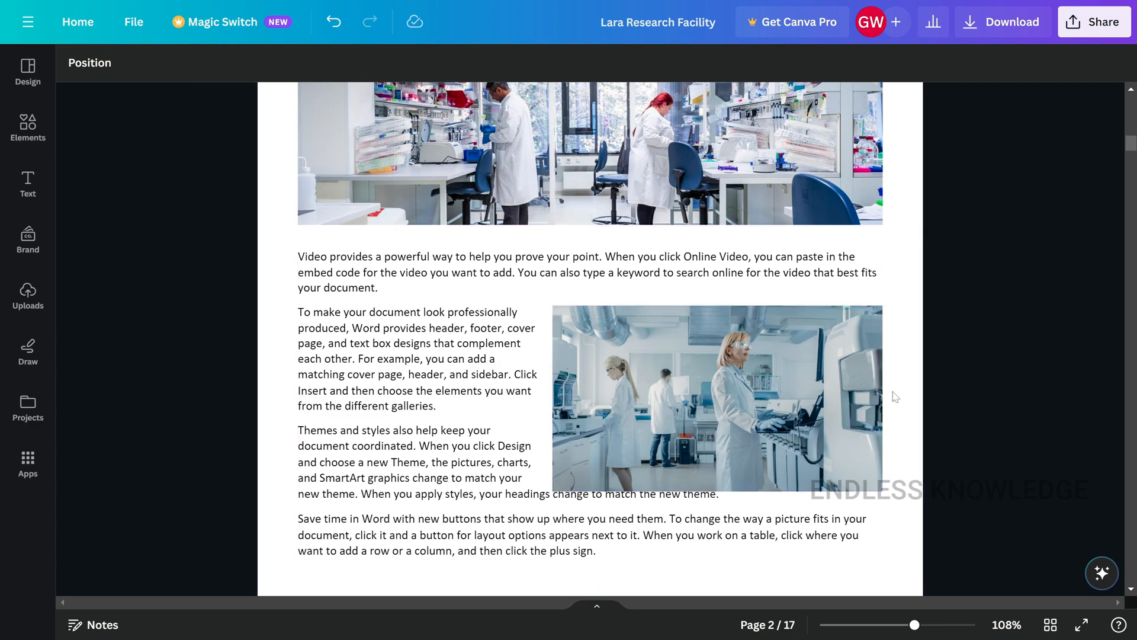
- Reposition the smaller lab photo on page 2 slightly up and to the left beside the paragraphs
click(618, 361)
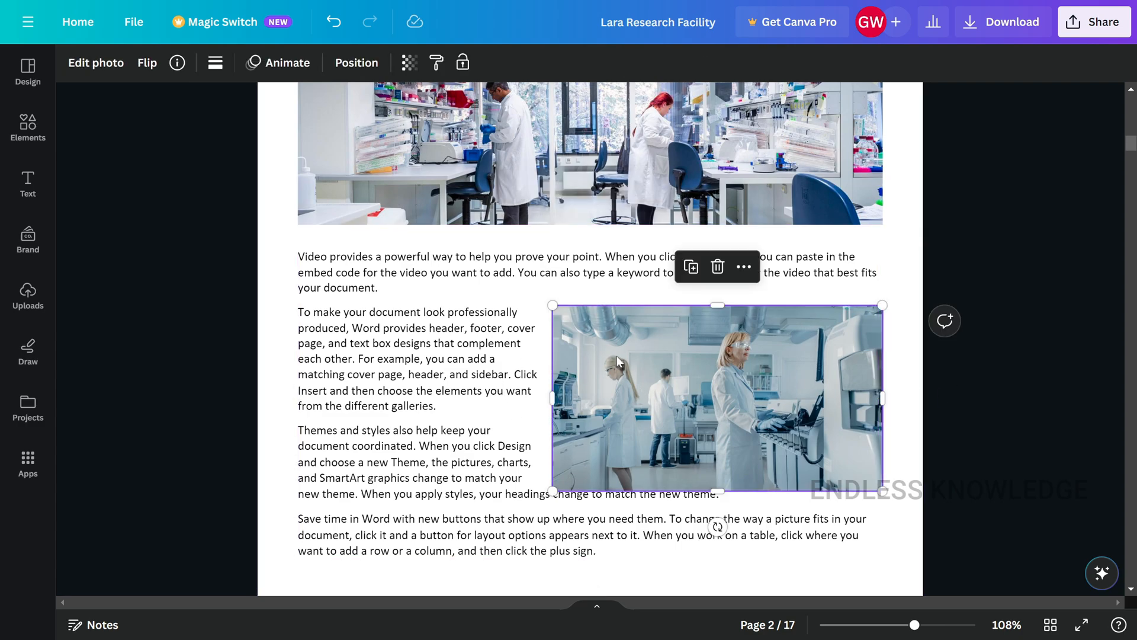
drag(621, 363, 617, 355)
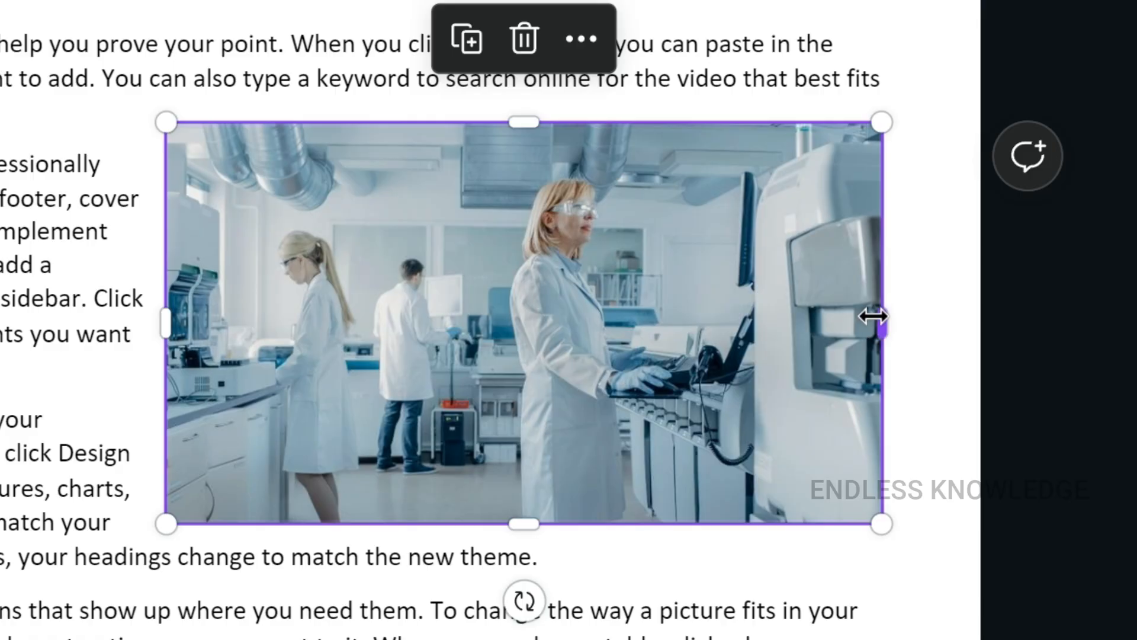
drag(871, 318, 835, 317)
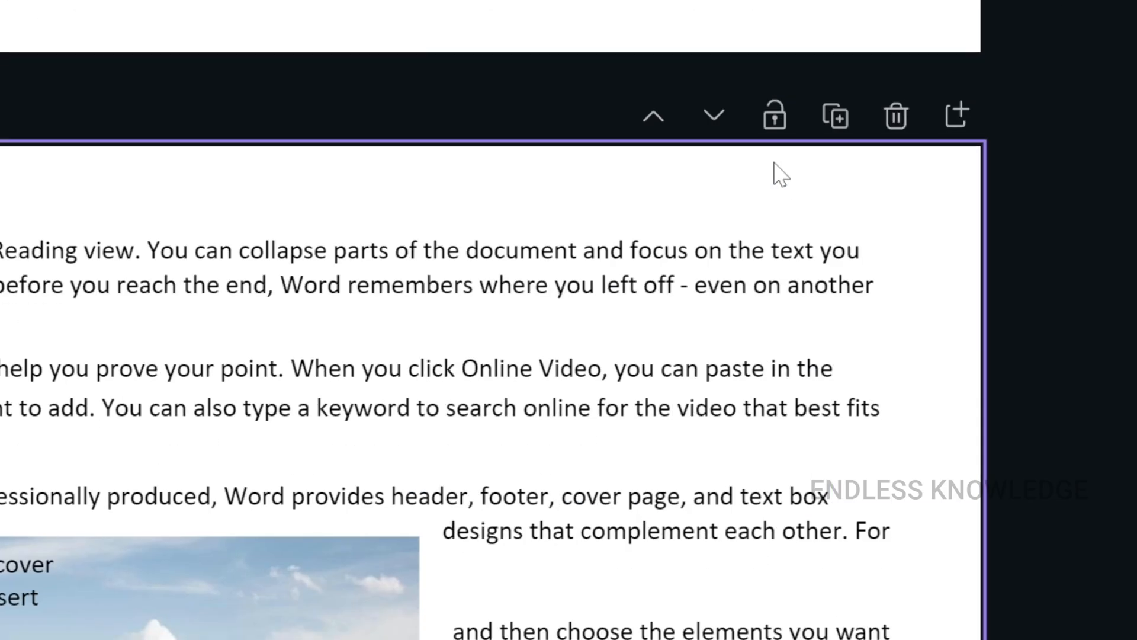
- Right-align the text beside the building photo, from "To make your document look" through "to match the new theme."
scroll(823, 226, up, 1)
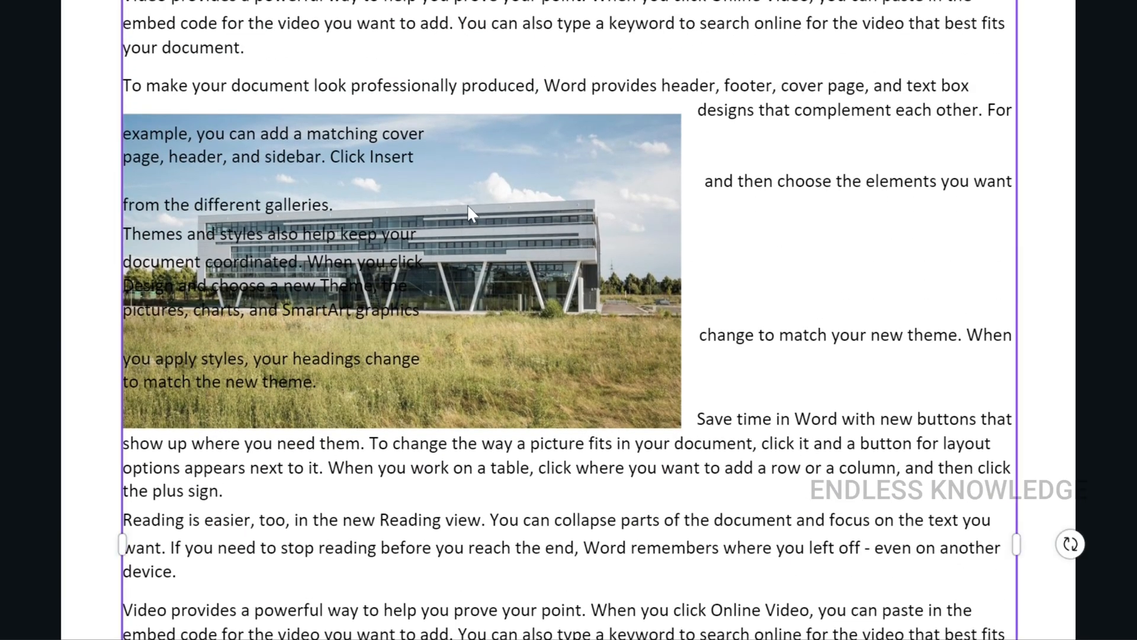
right_click(428, 87)
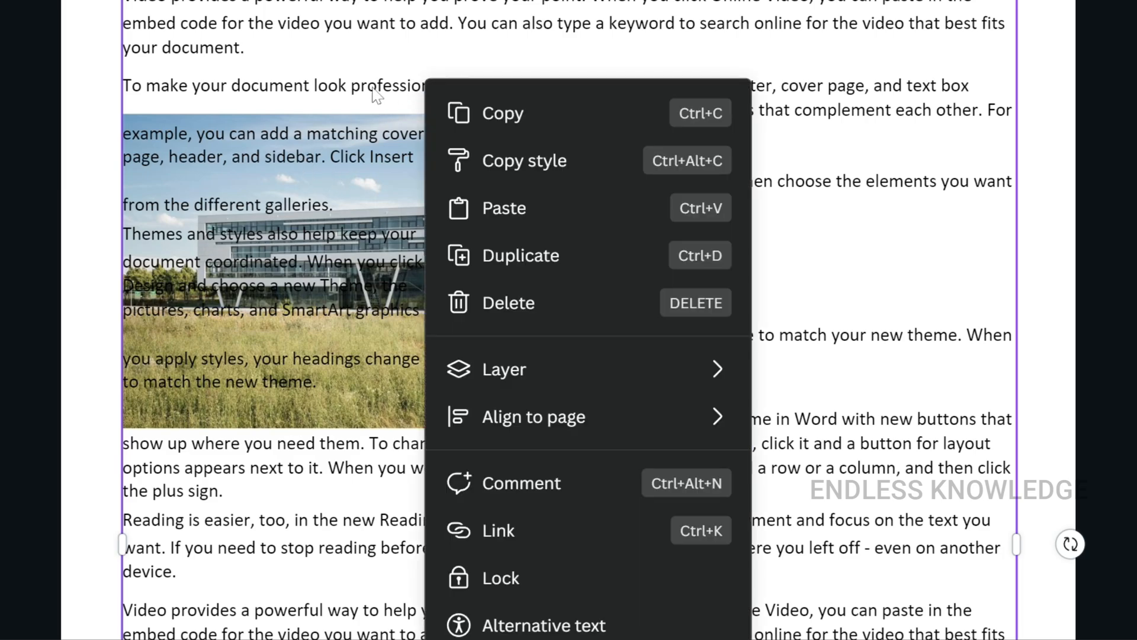
key(ctrl+a)
click(322, 381)
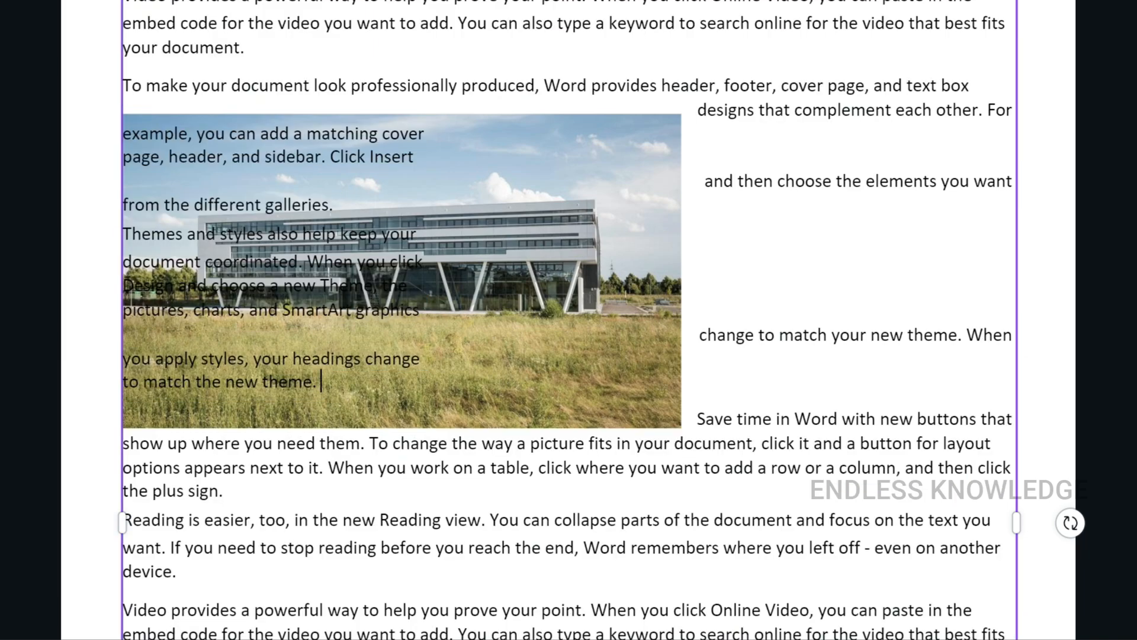
click(1012, 419)
drag(321, 381, 114, 84)
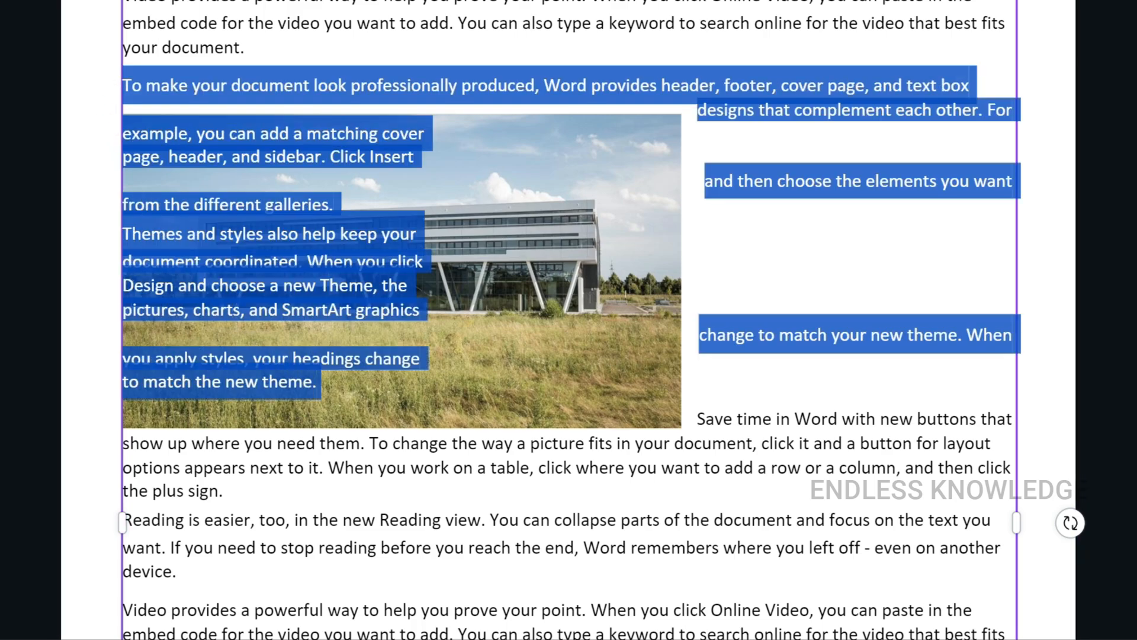
key(ctrl+r)
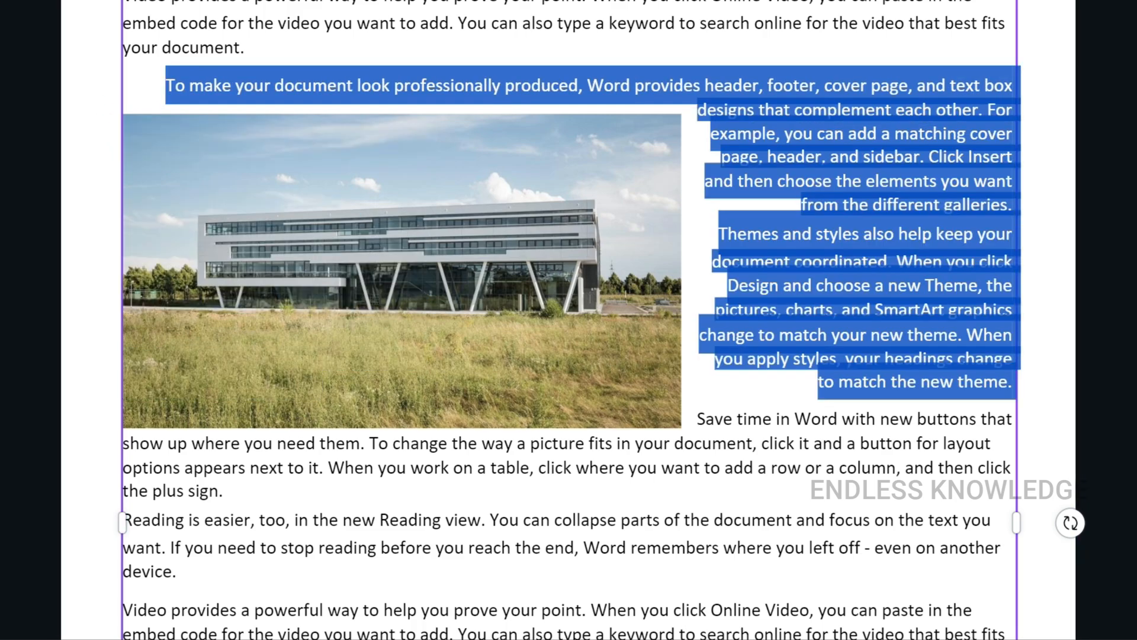
click(718, 233)
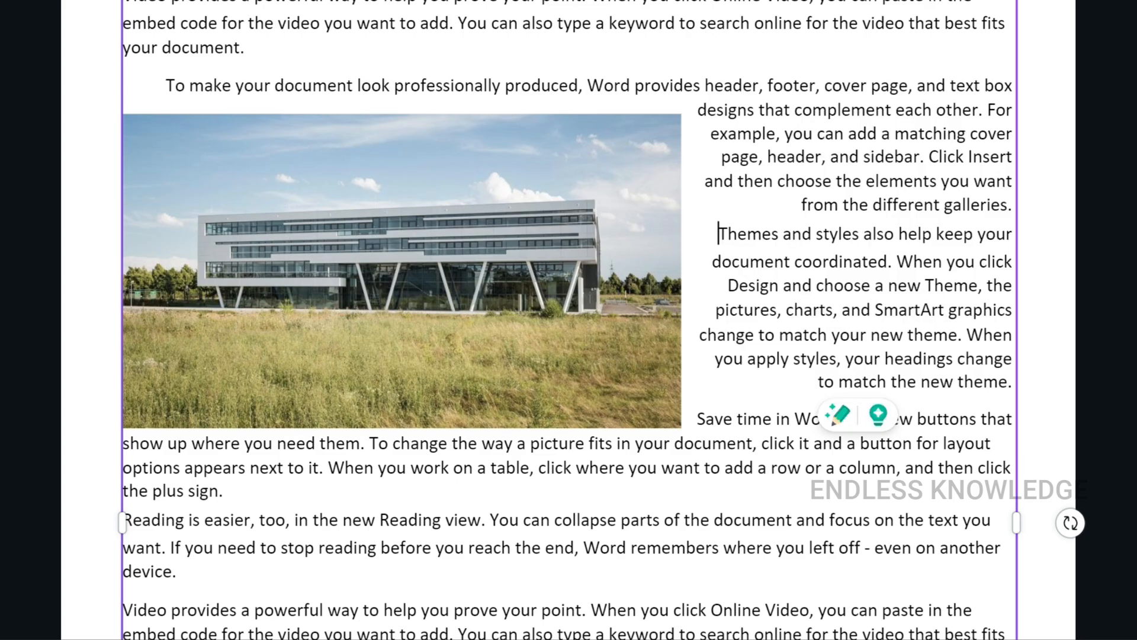
- Reposition the photo of the lab worker at the end of page 3 slightly to the right of the paragraphs
scroll(569, 320, down, 15)
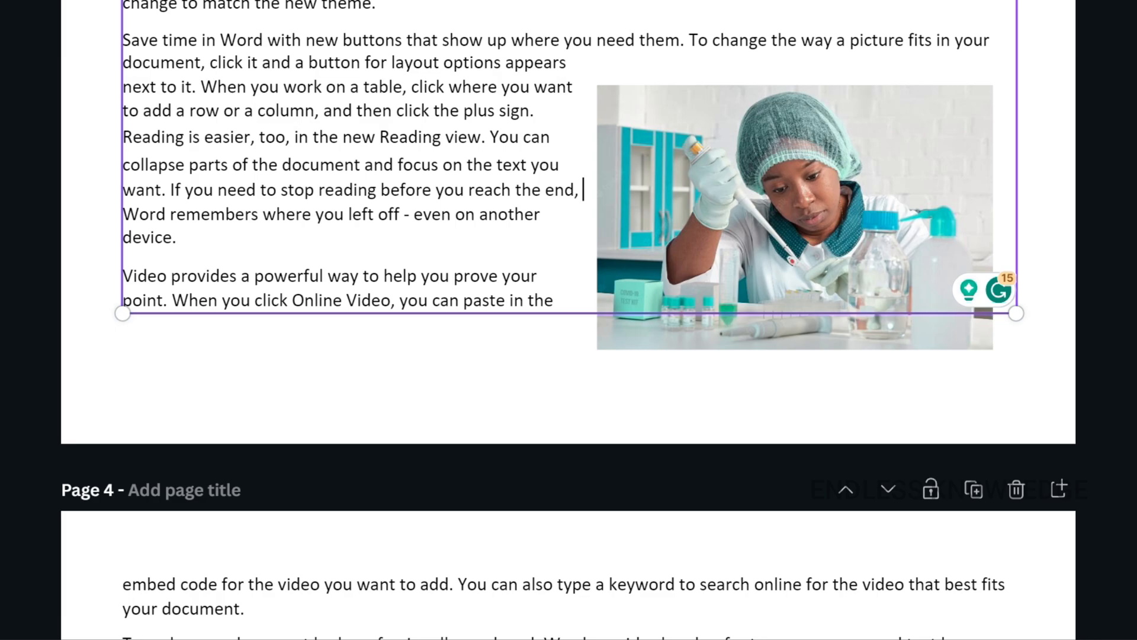
right_click(407, 119)
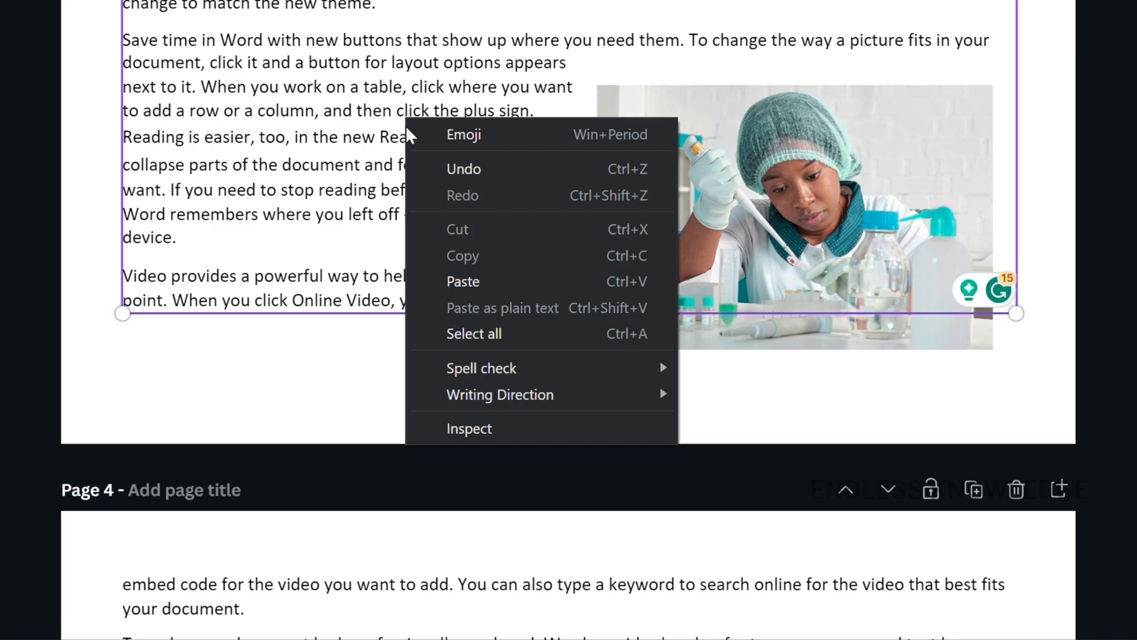
right_click(372, 70)
drag(332, 68, 335, 89)
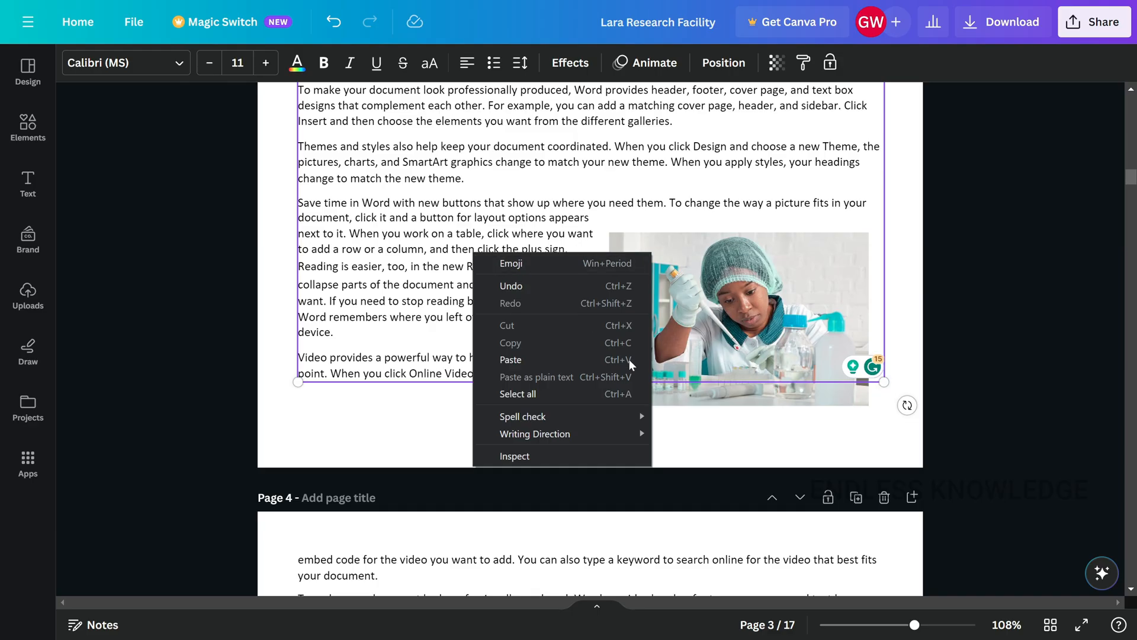
click(720, 413)
click(719, 392)
mouse_move(719, 385)
mouse_down()
mouse_move(711, 361)
mouse_move(735, 382)
mouse_up()
click(637, 449)
- Right-align the page 4 text beside the microscope photo, from "Themes and styles also help" through "even on another device."
scroll(637, 449, down, 3)
scroll(636, 449, down, 4)
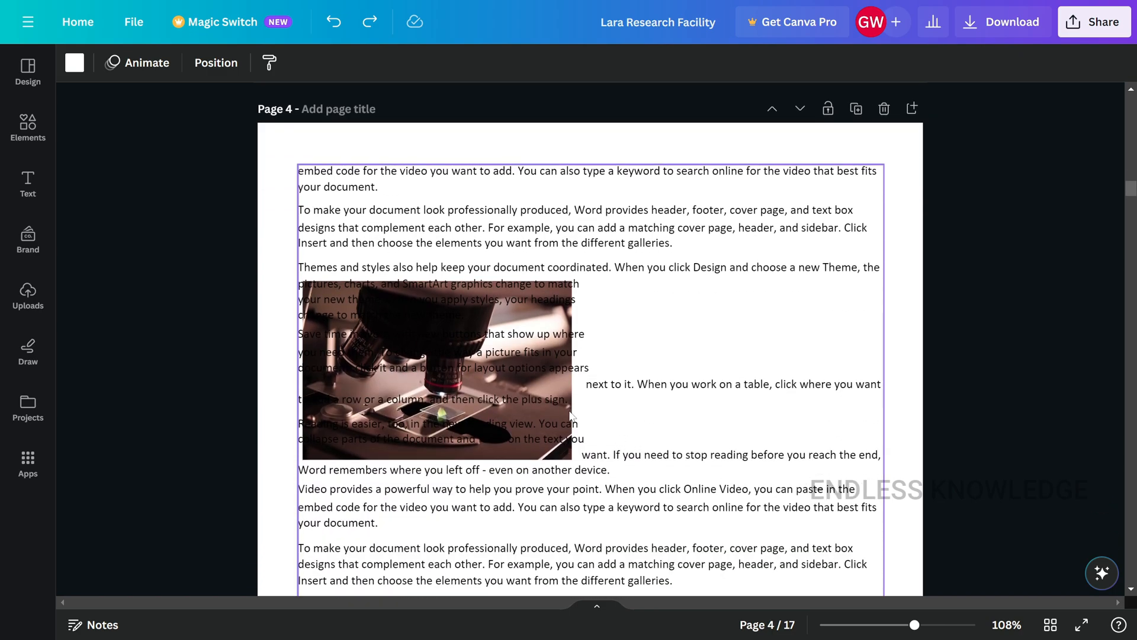
click(585, 462)
key(ctrl+a)
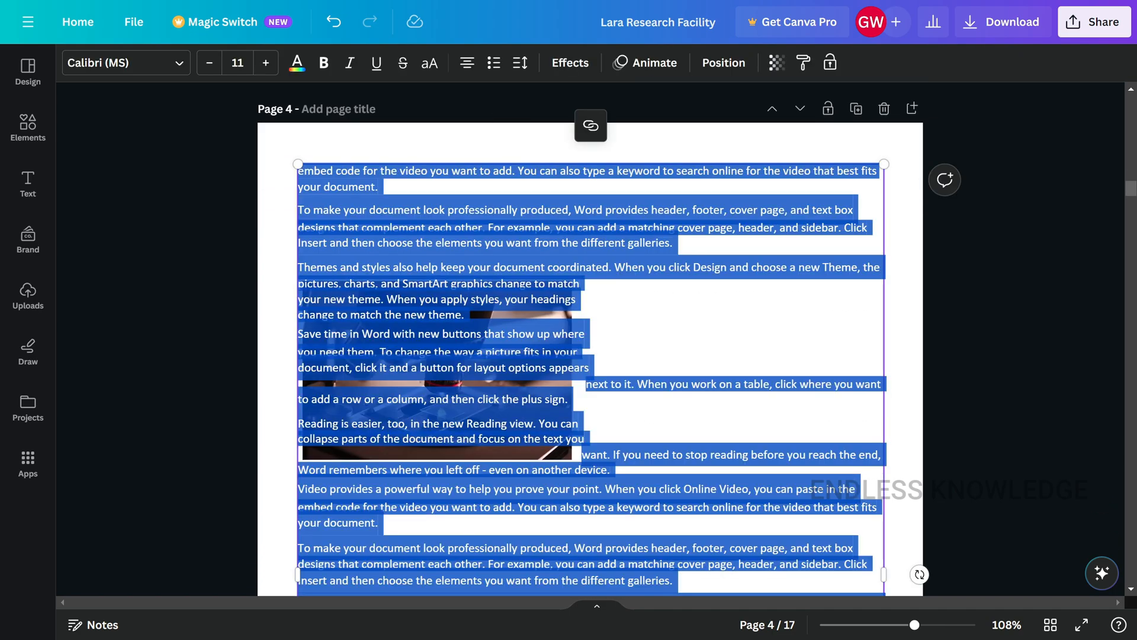
drag(612, 469, 298, 267)
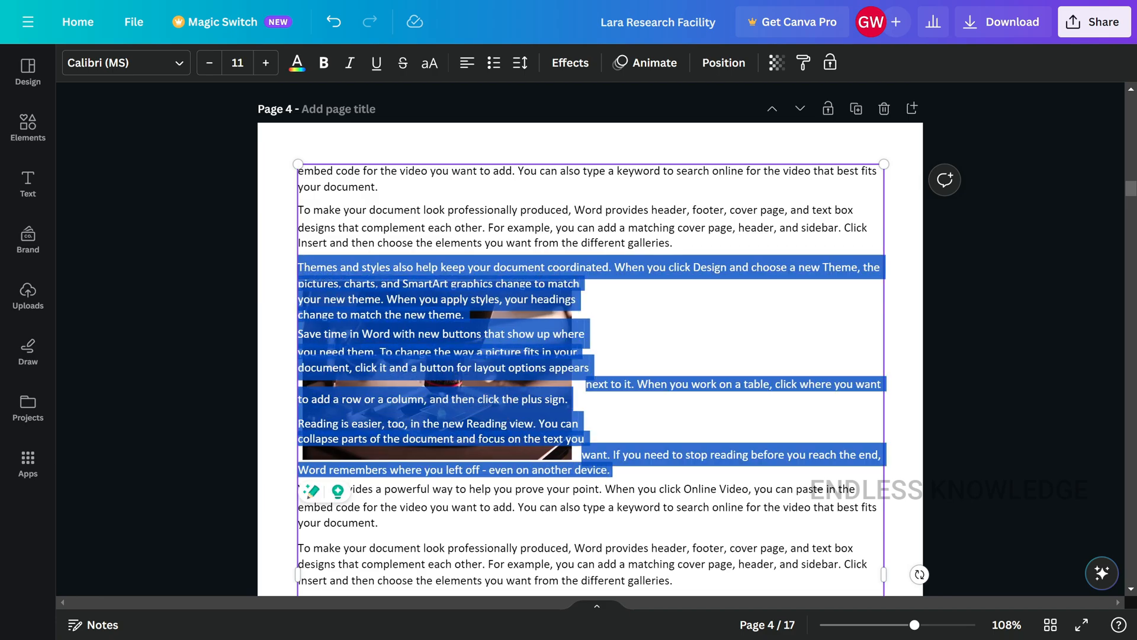
double_click(467, 64)
click(594, 334)
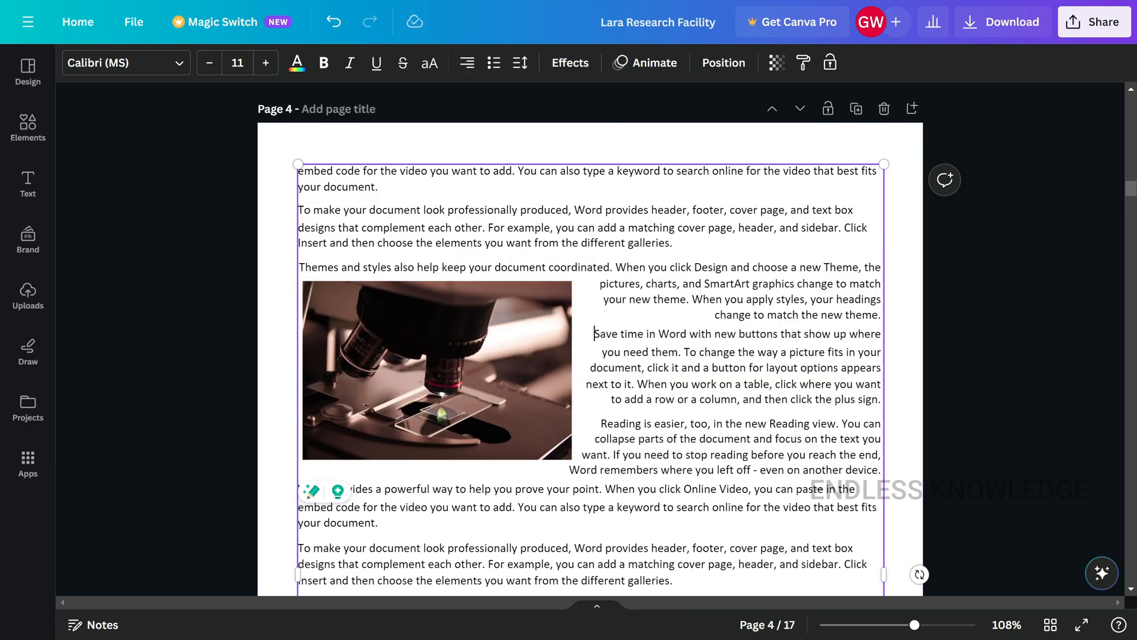
- Send the text block overlapping the gloved-hand lab photo near the end of page 4 backward one layer
scroll(593, 337, down, 10)
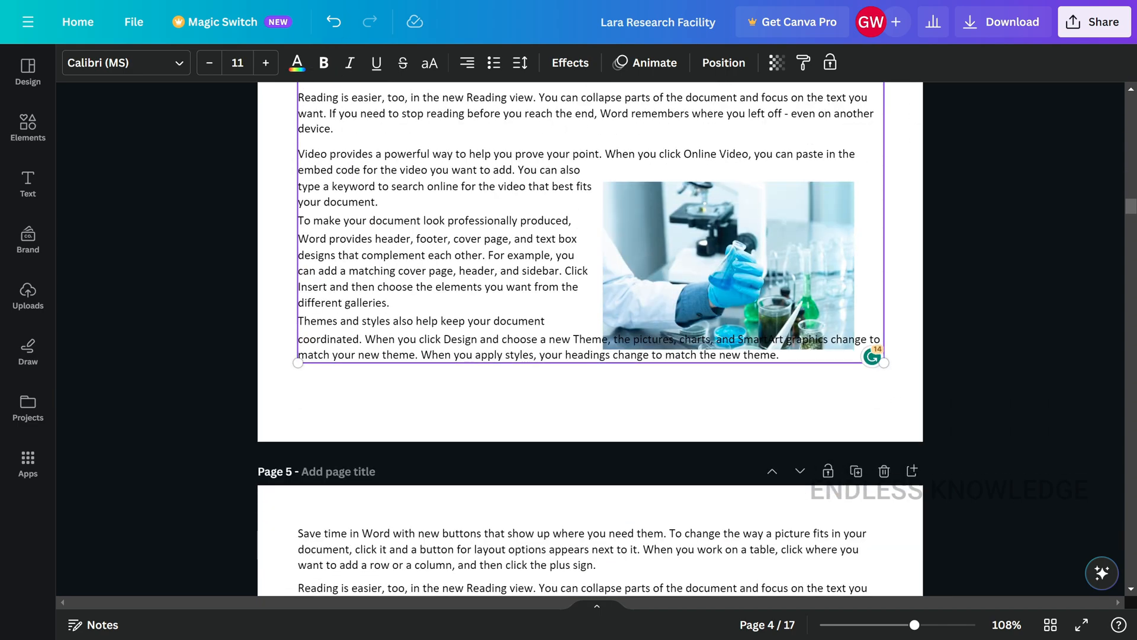
scroll(587, 334, up, 1)
click(580, 333)
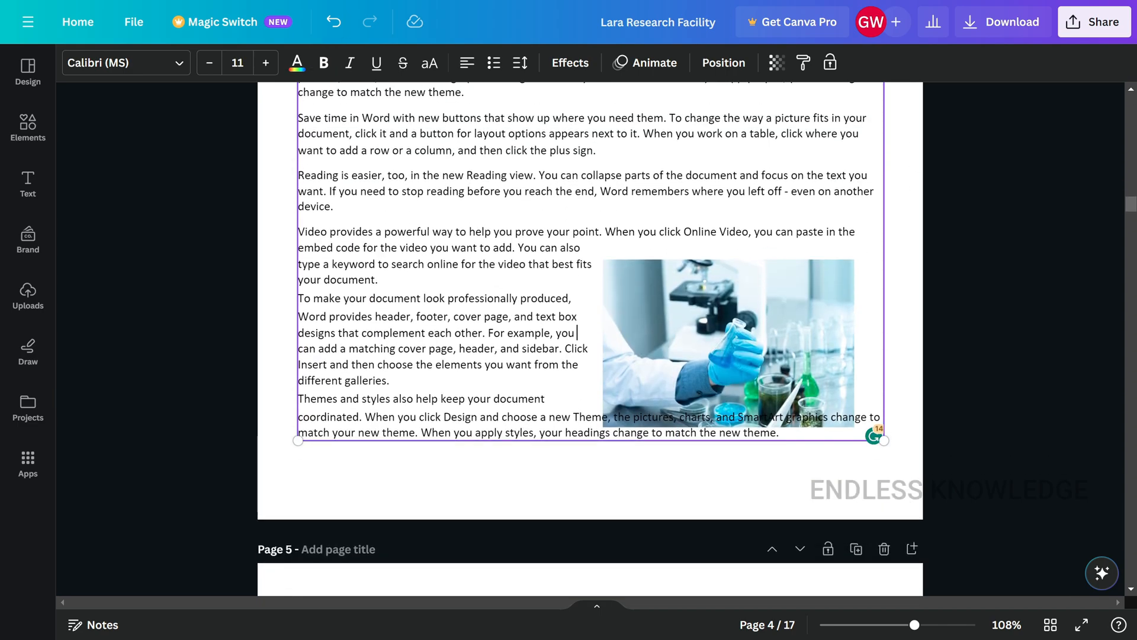
right_click(545, 280)
click(534, 331)
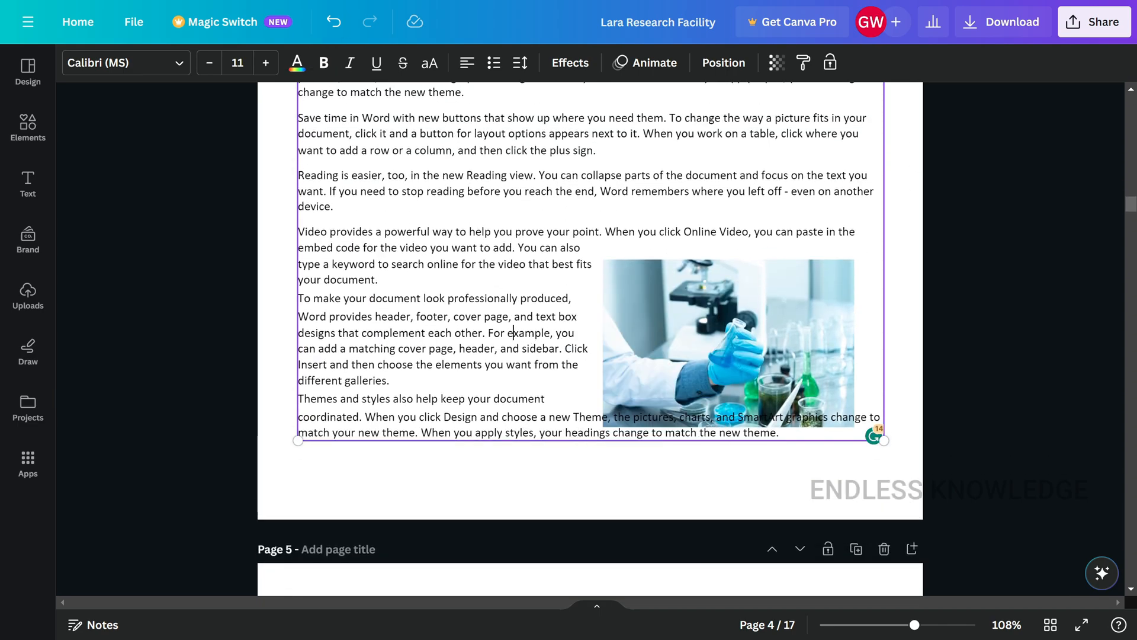
click(475, 450)
right_click(489, 356)
mouse_move(522, 448)
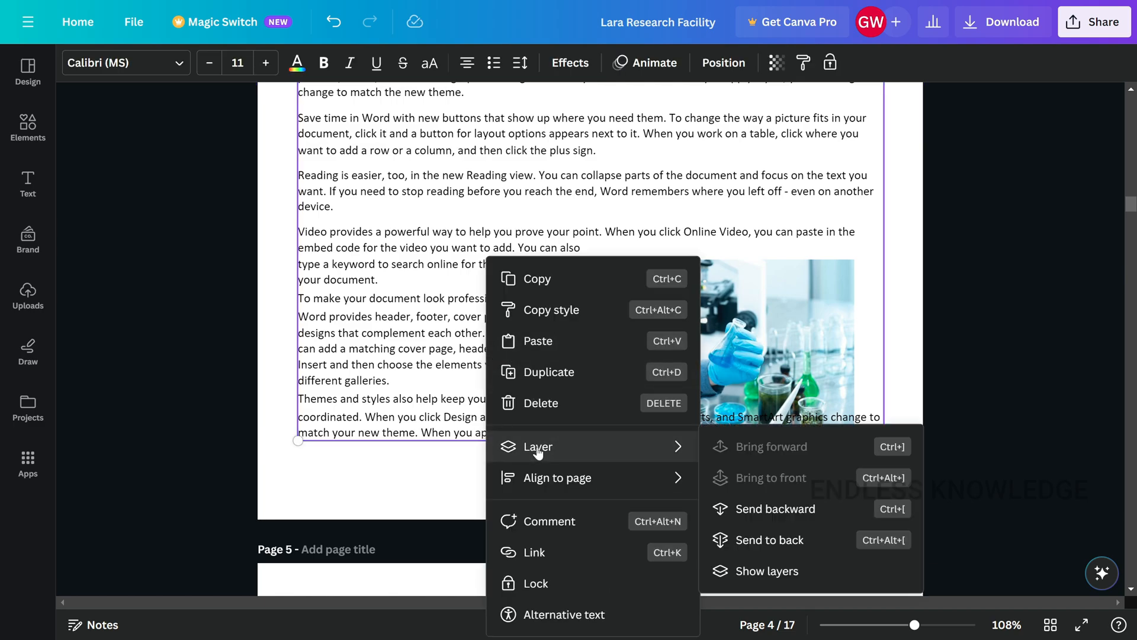
click(738, 521)
- Move the gloved-hand lab photo near the end of page 4 slightly upward to separate it from the text lines
click(705, 316)
drag(705, 316, 705, 306)
drag(731, 411, 735, 404)
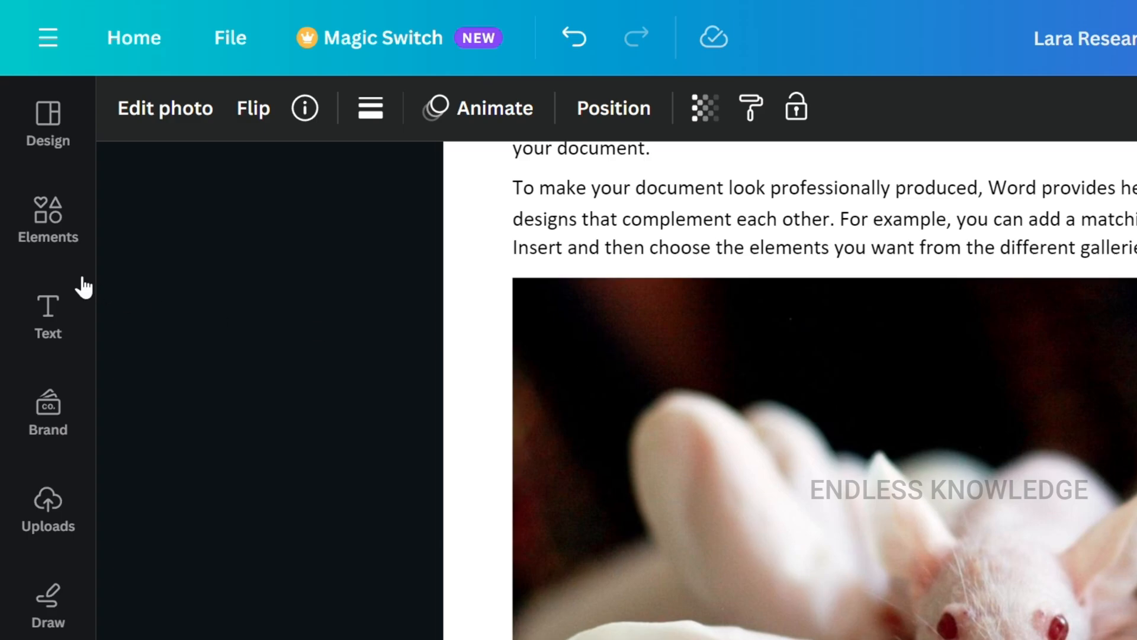
- Search the elements library for "caution sign" and limit the results to graphics
click(48, 243)
click(272, 123)
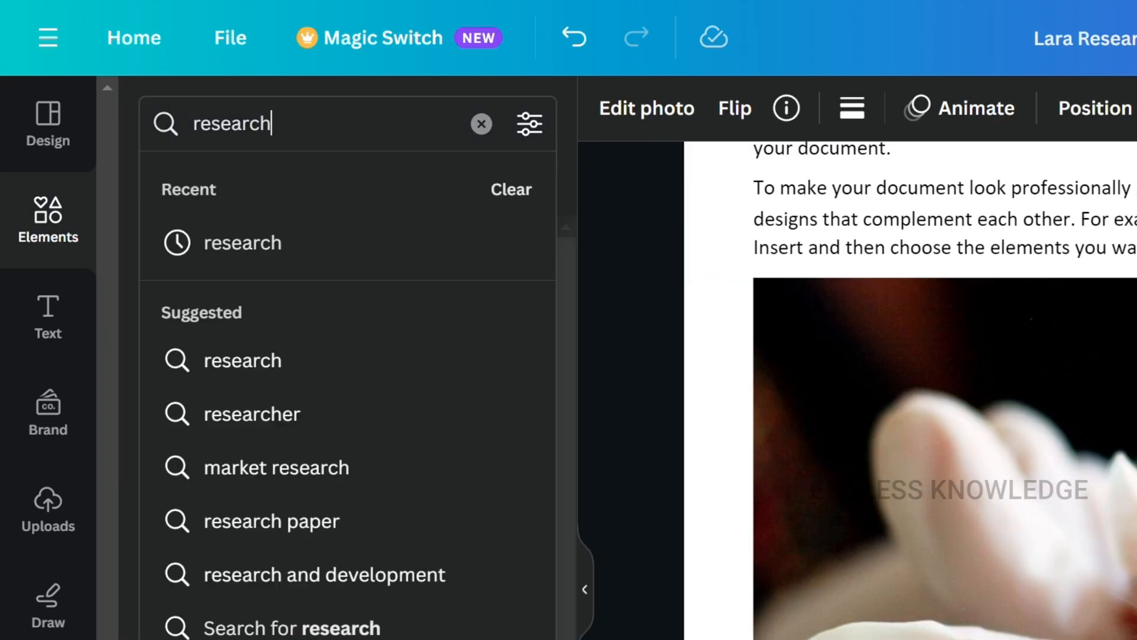
text(ca)
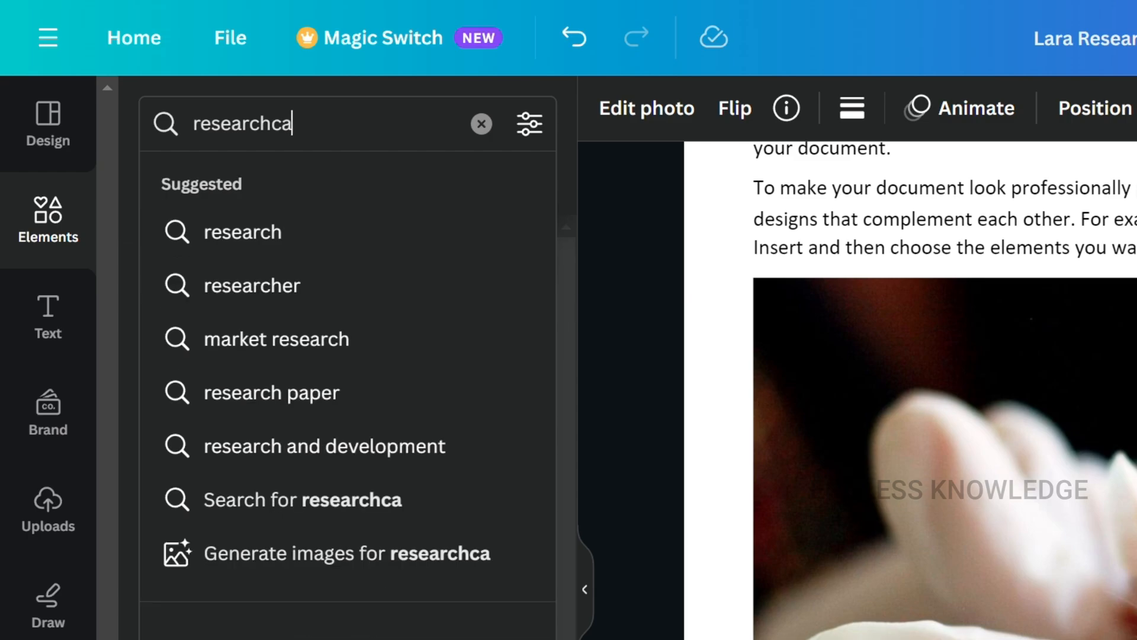
text(ution)
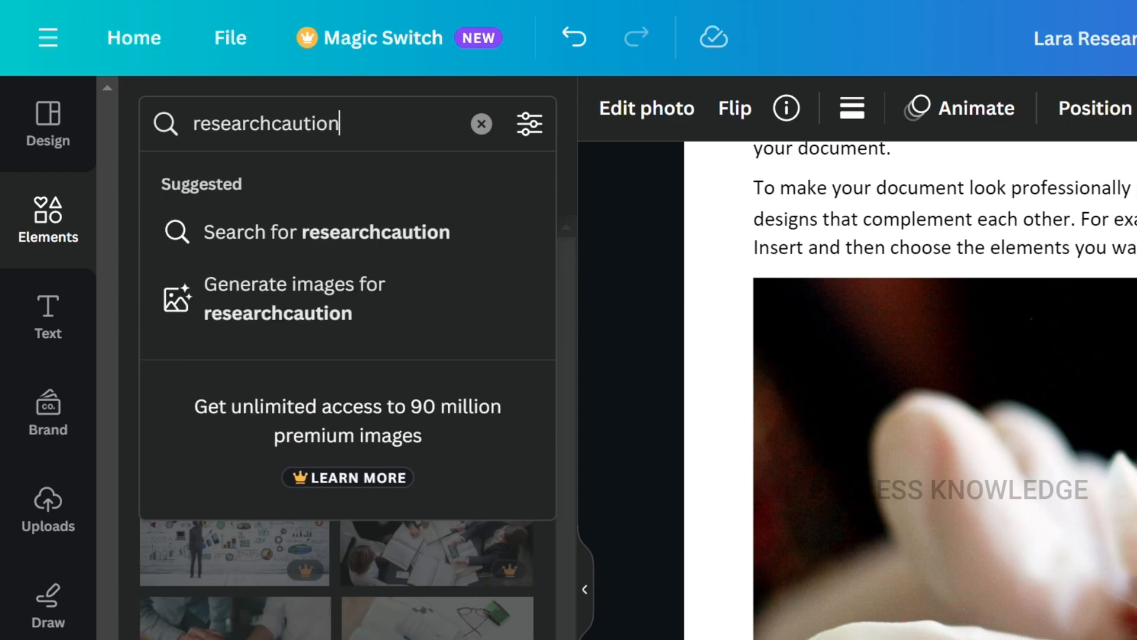
key(BackSpace)
key(BackSpace)
key(BackSpace)
key(BackSpace)
key(BackSpace)
key(BackSpace)
key(BackSpace)
key(BackSpace)
key(BackSpace)
key(BackSpace)
key(BackSpace)
key(BackSpace)
key(BackSpace)
key(BackSpace)
key(BackSpace)
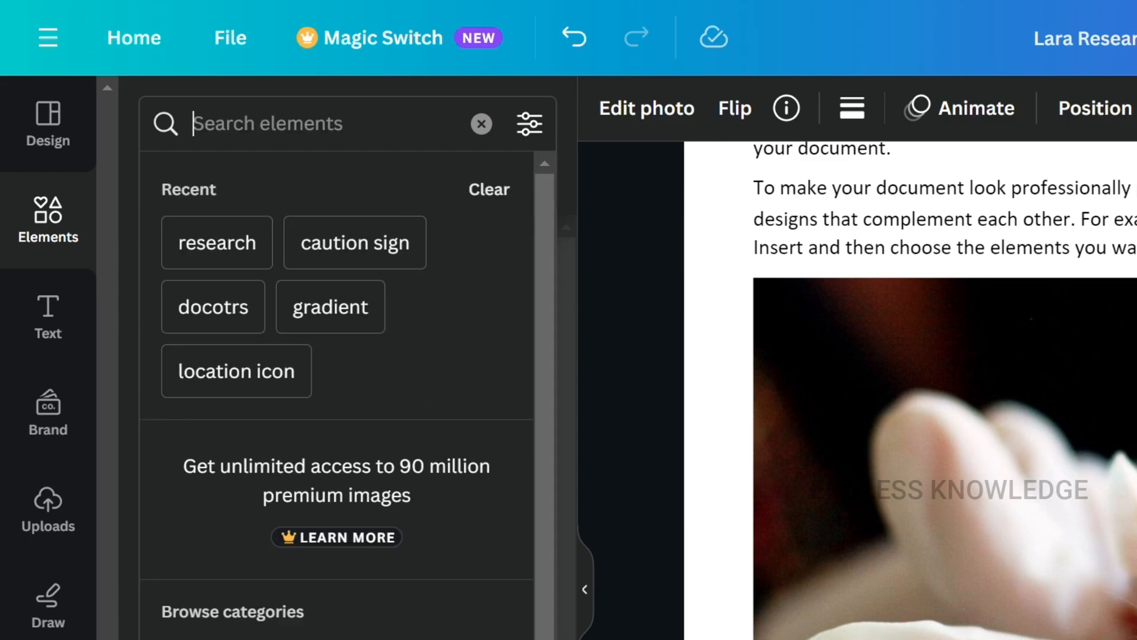
text(caution)
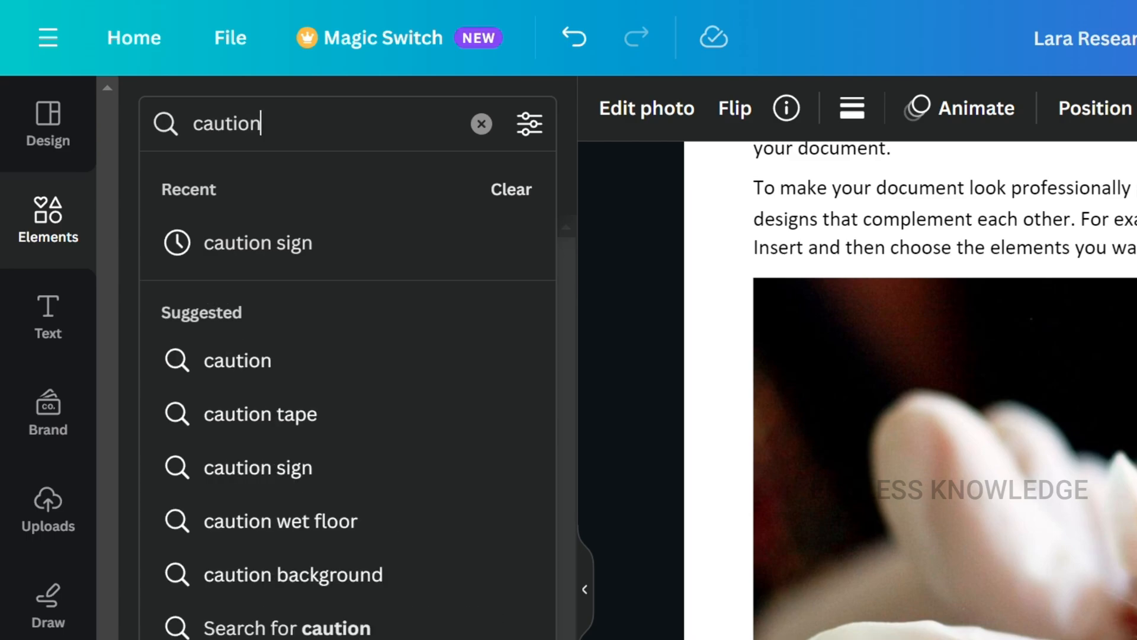
click(333, 260)
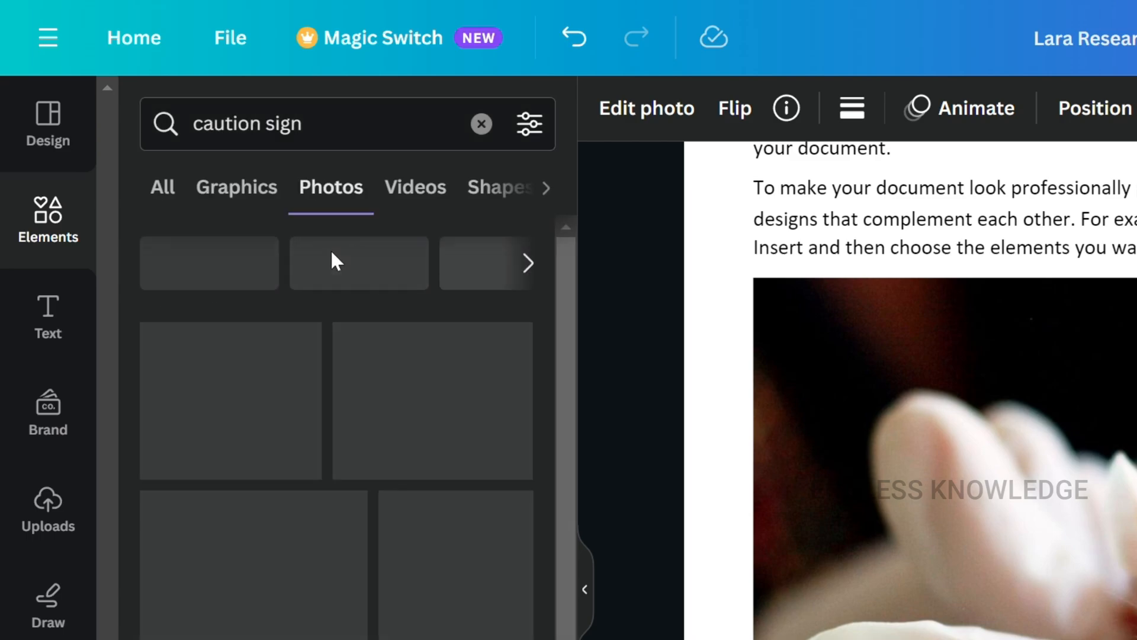
click(241, 208)
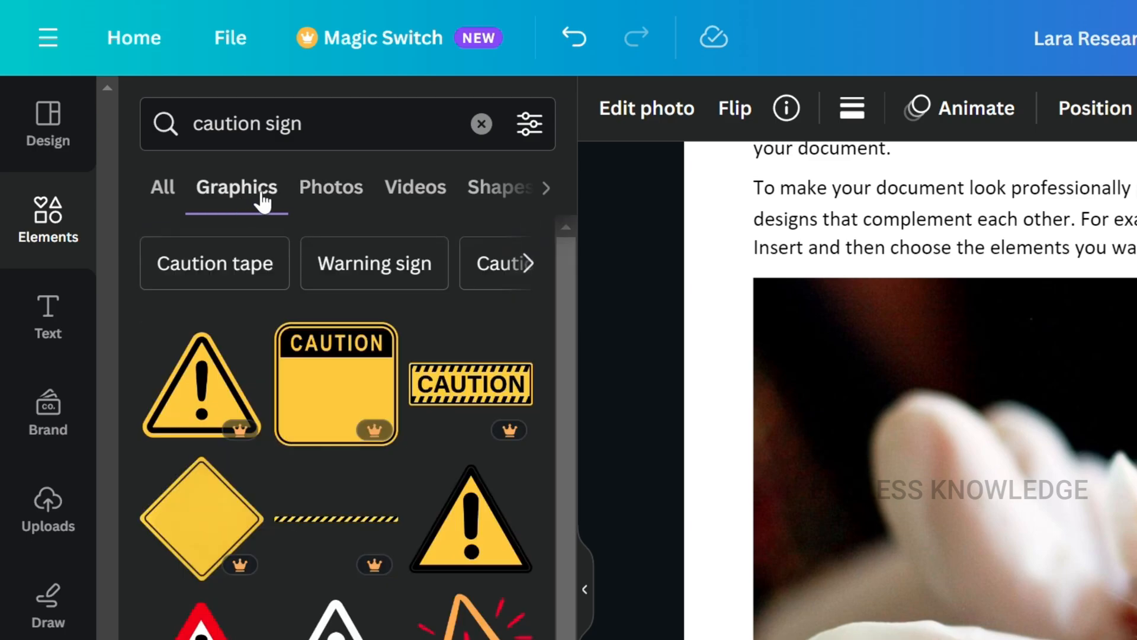
- Place the black-bordered yellow warning triangle in the upper-left corner of the white mouse photo on page 8 and shrink it
drag(462, 536, 824, 364)
drag(1136, 639, 899, 392)
drag(818, 338, 813, 352)
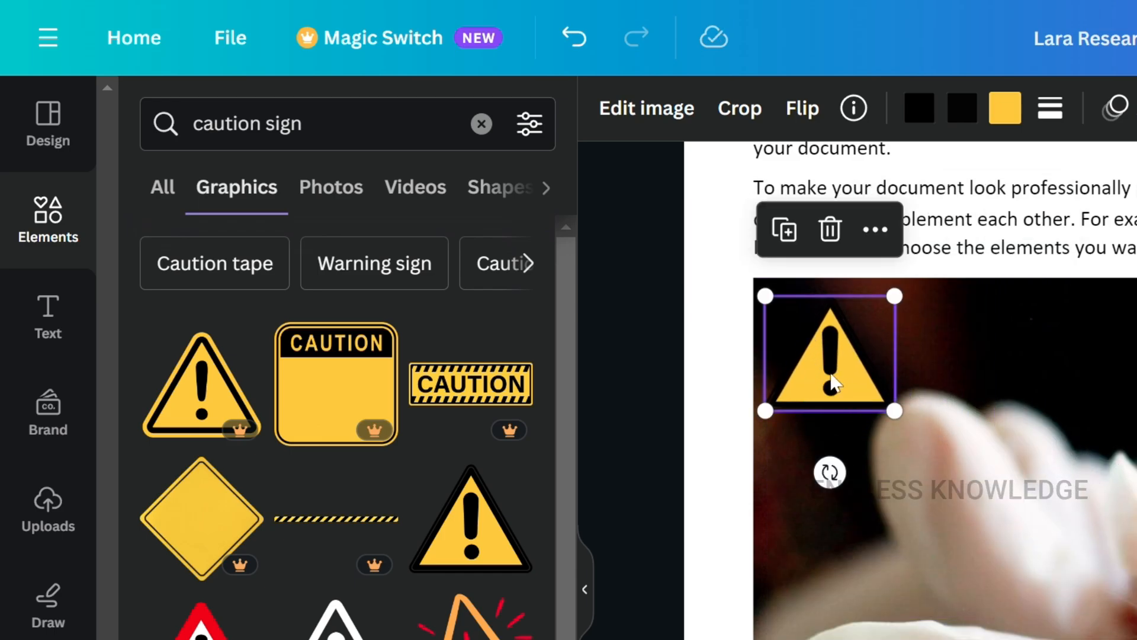
drag(896, 406, 861, 378)
click(888, 444)
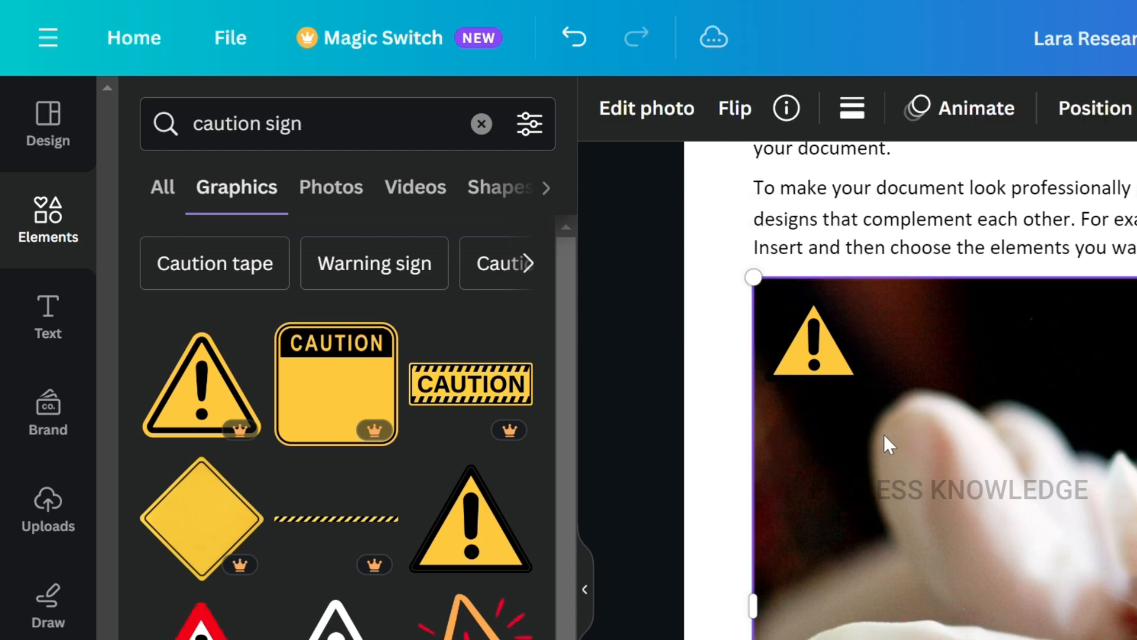
- Review the remaining pages through the signature on page 17, checking the page 16 text and the page 8 photo
scroll(889, 444, down, 10)
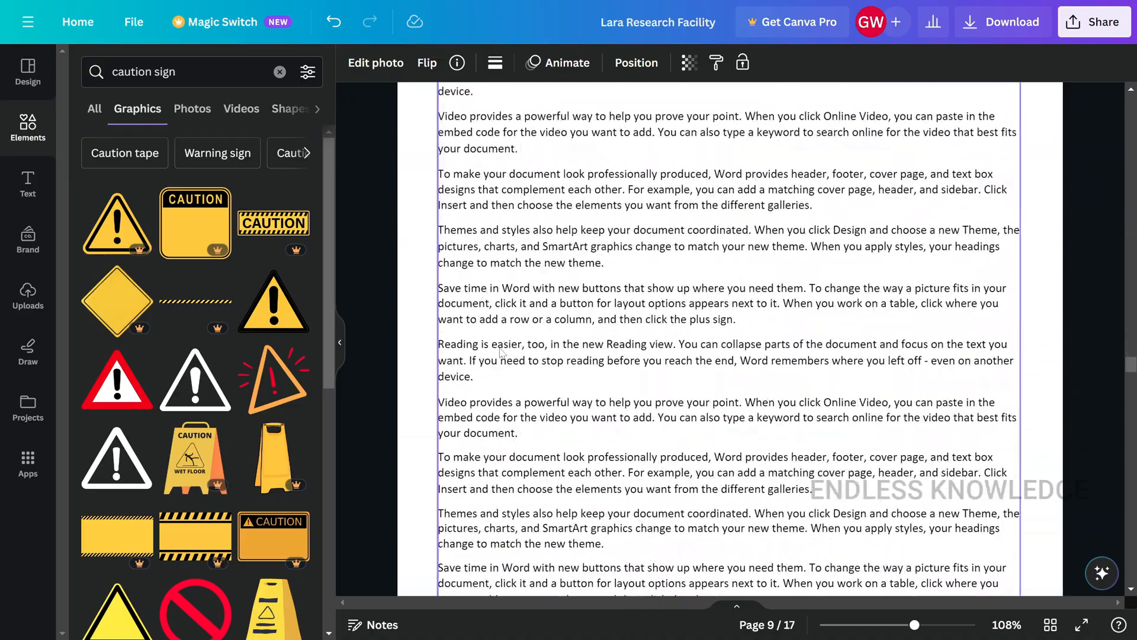
scroll(505, 356, down, 20)
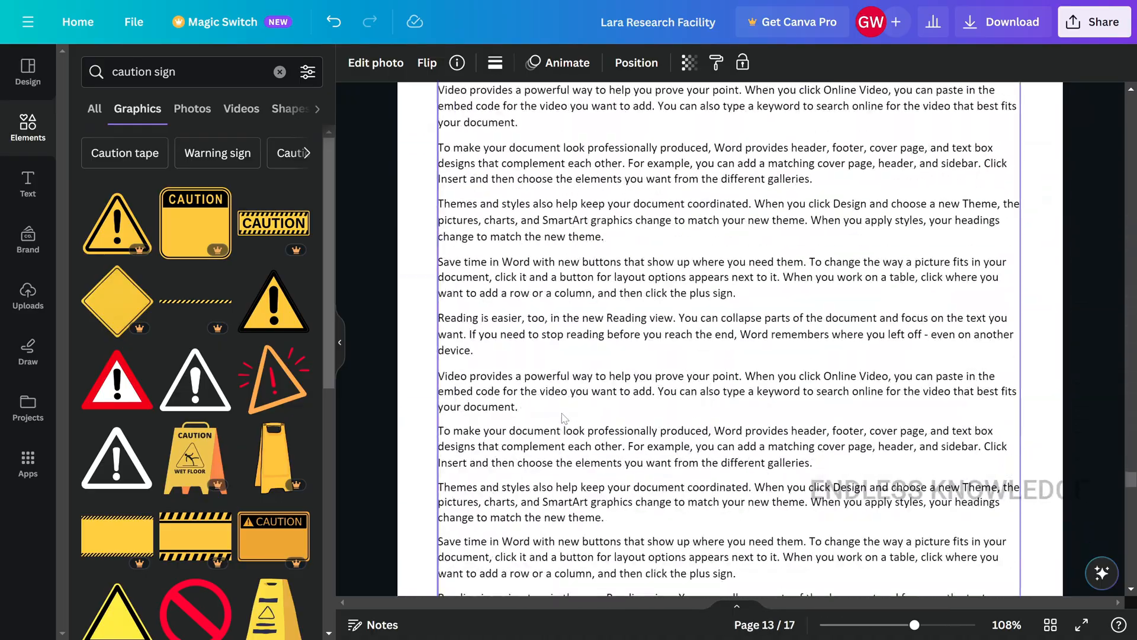
scroll(563, 434, down, 10)
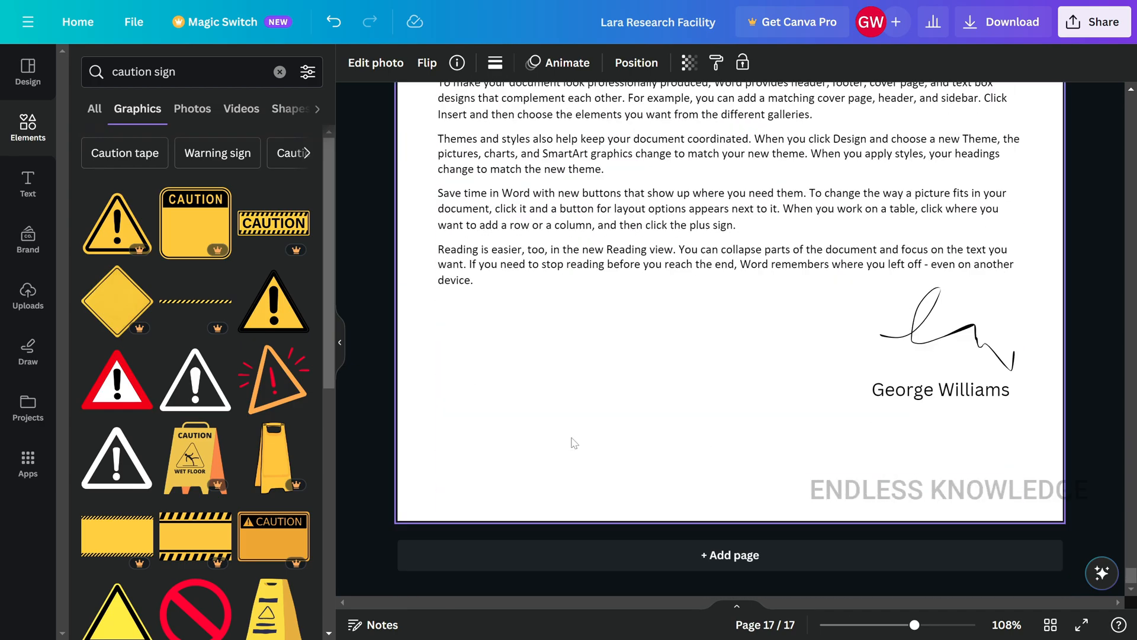
click(339, 343)
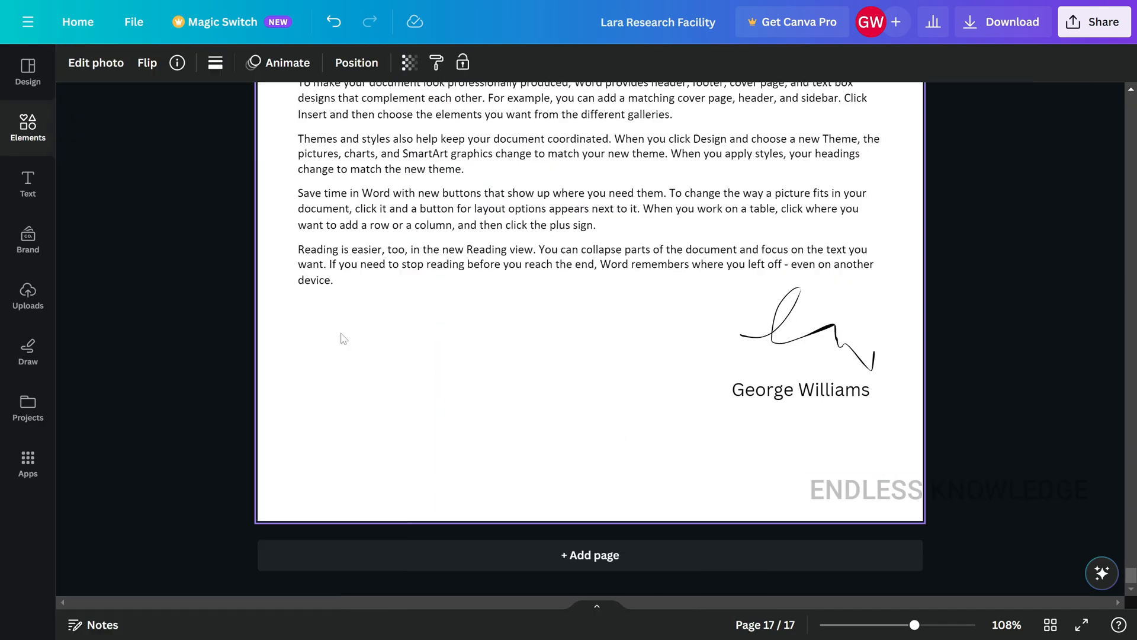
scroll(431, 336, down, 3)
scroll(431, 336, up, 2)
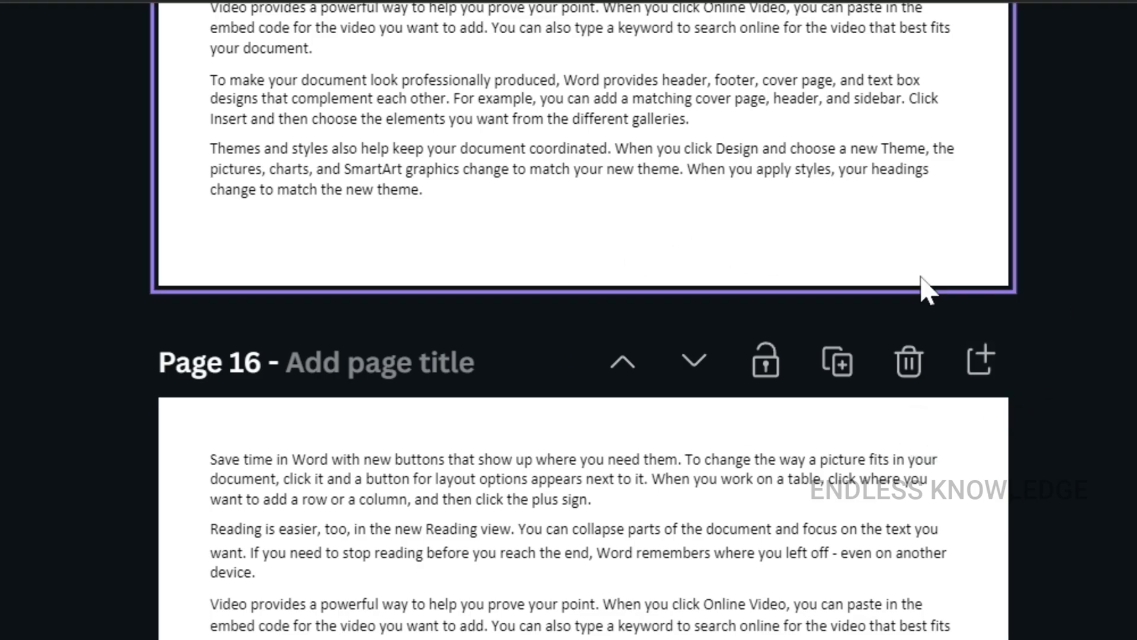
click(680, 462)
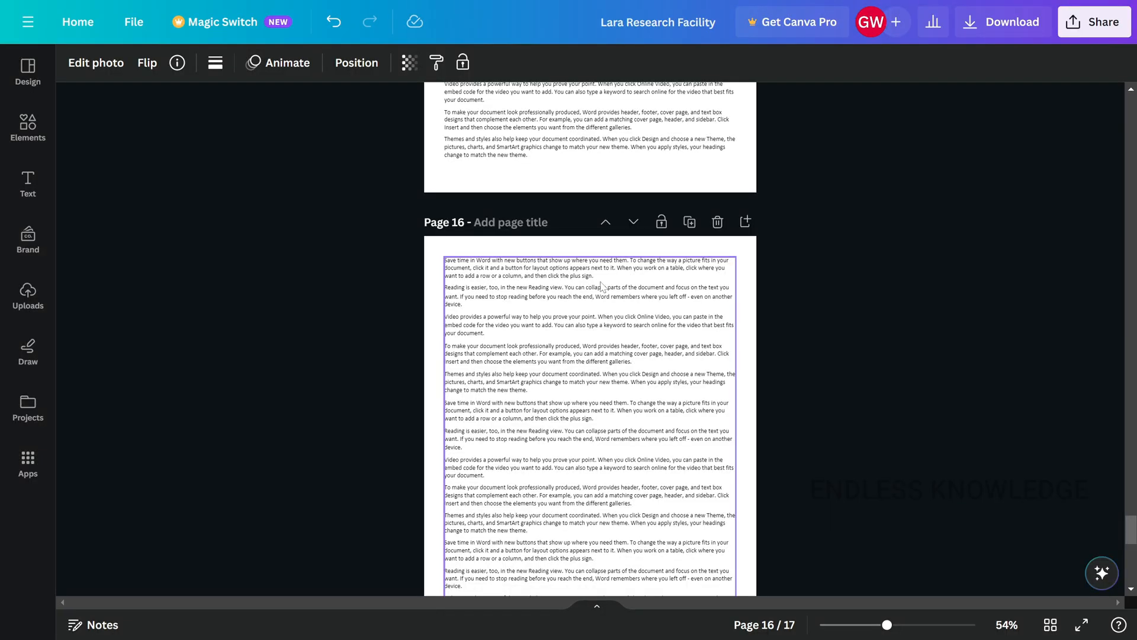
click(614, 529)
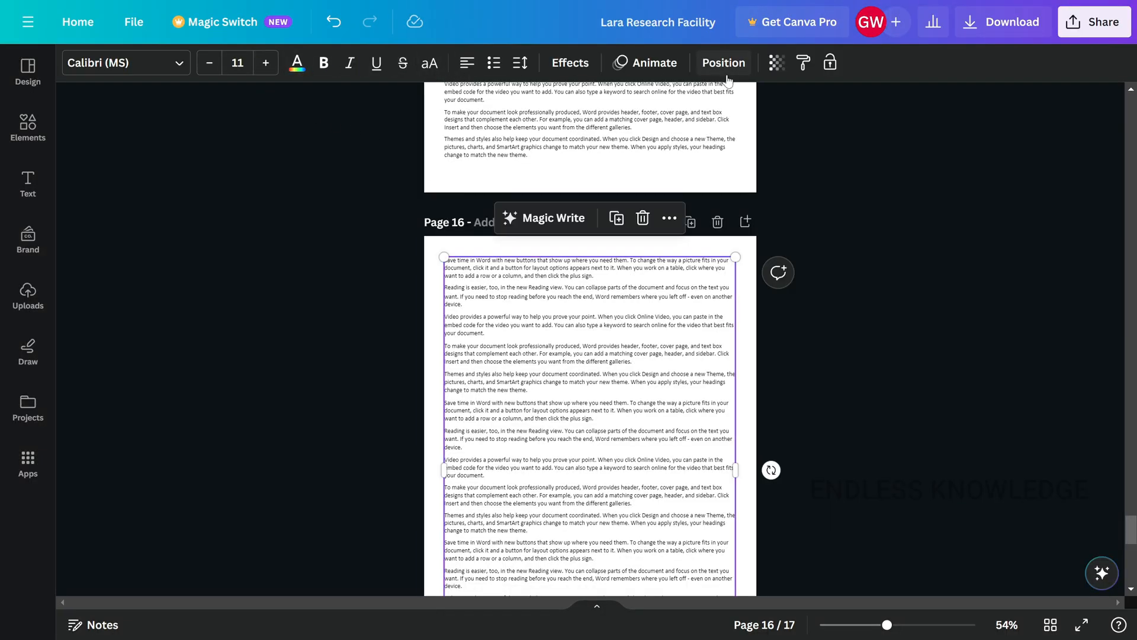
click(750, 260)
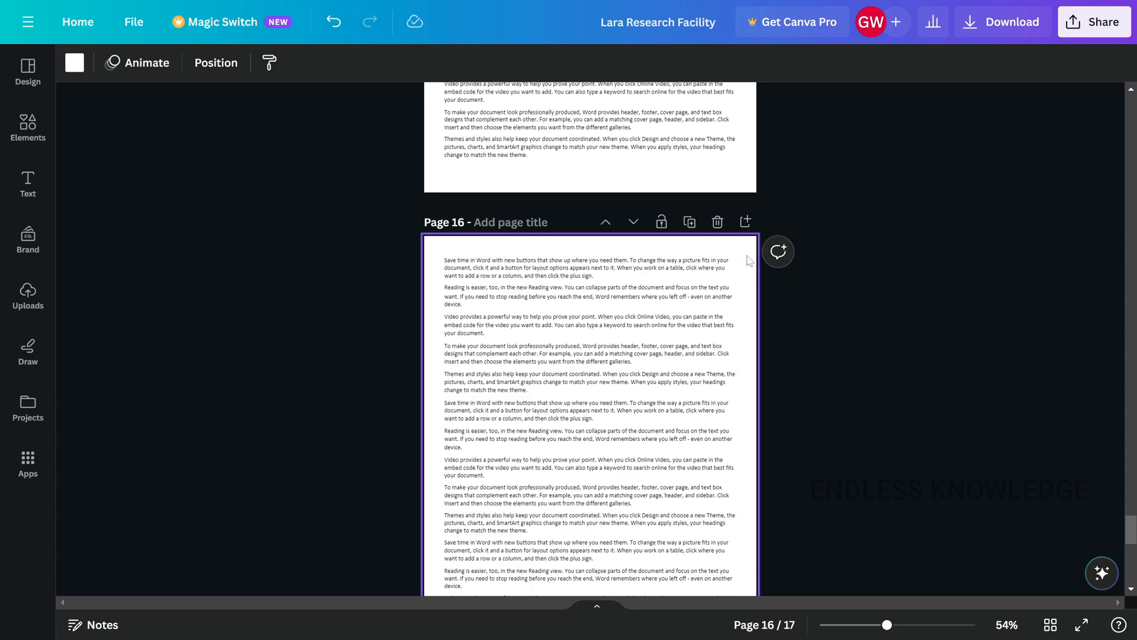
click(551, 303)
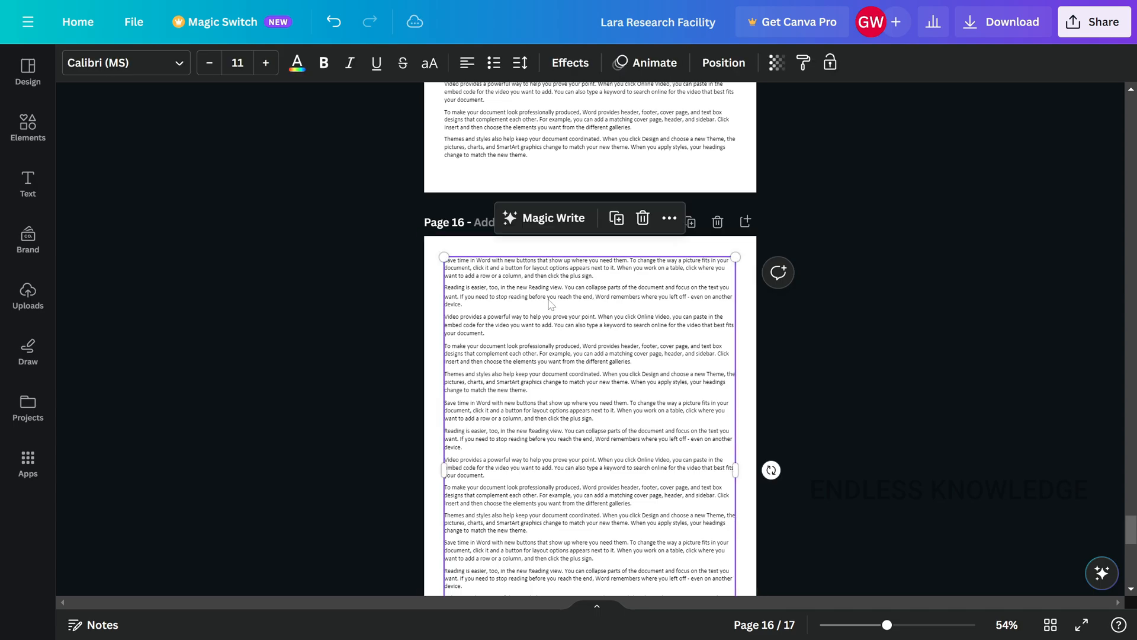
scroll(323, 317, up, 20)
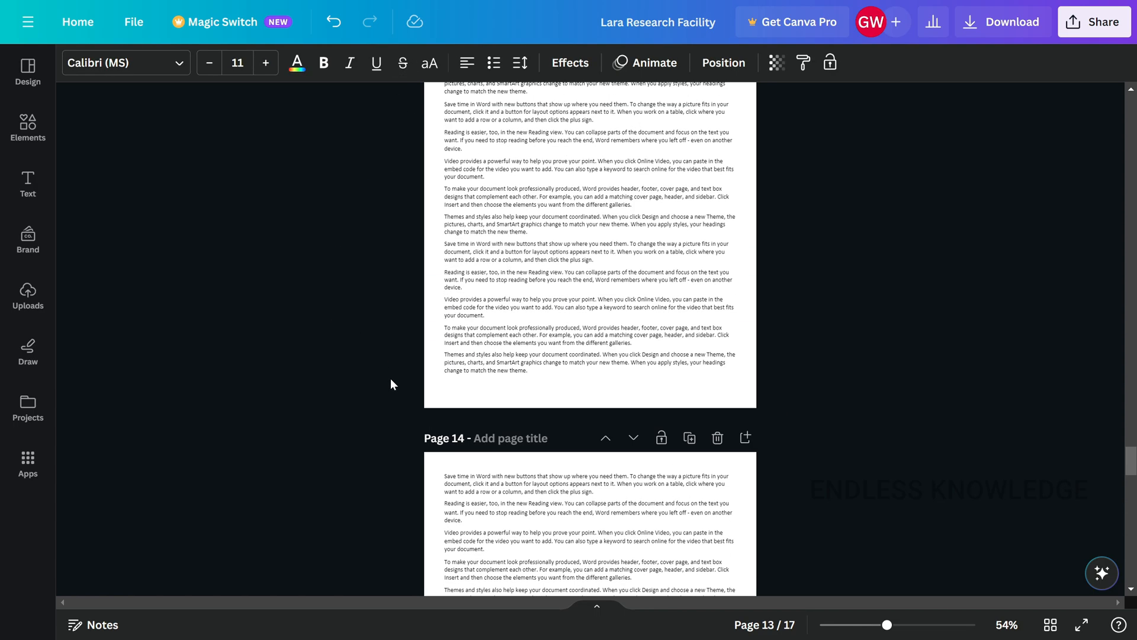
scroll(391, 380, up, 20)
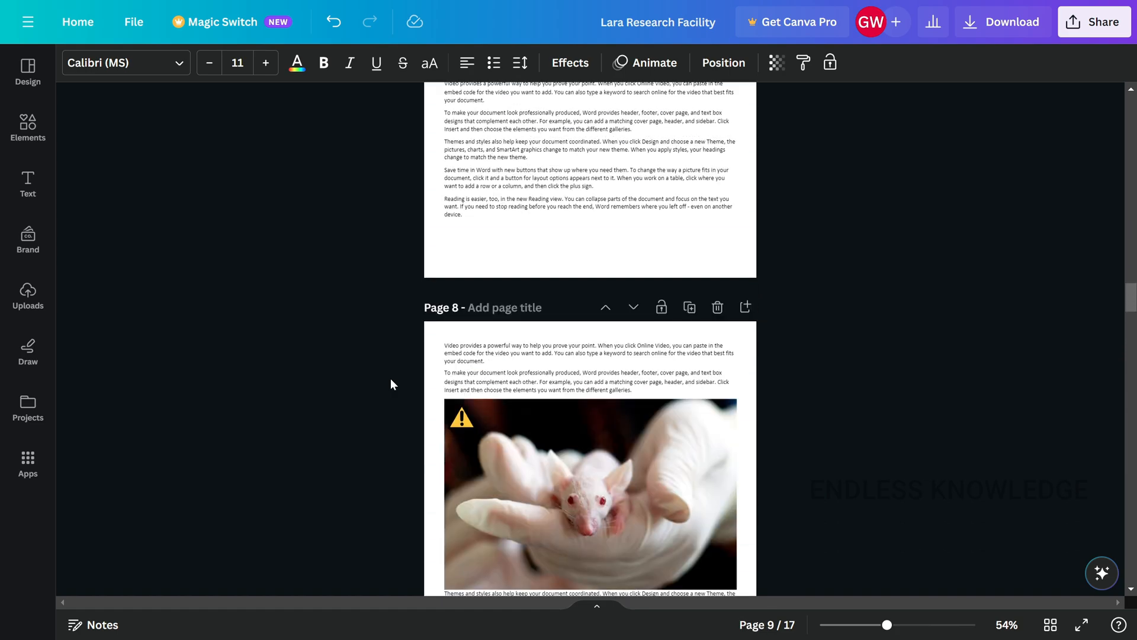
click(546, 428)
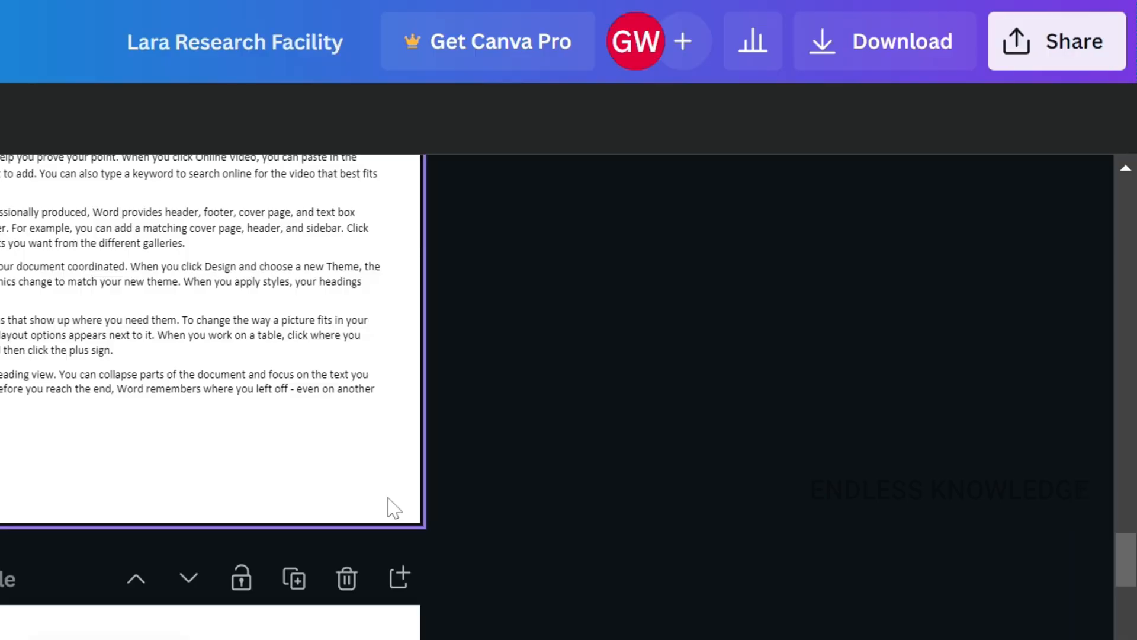
- Download all pages of the Lara Research Facility design as a PDF Print file
scroll(389, 498, up, 3)
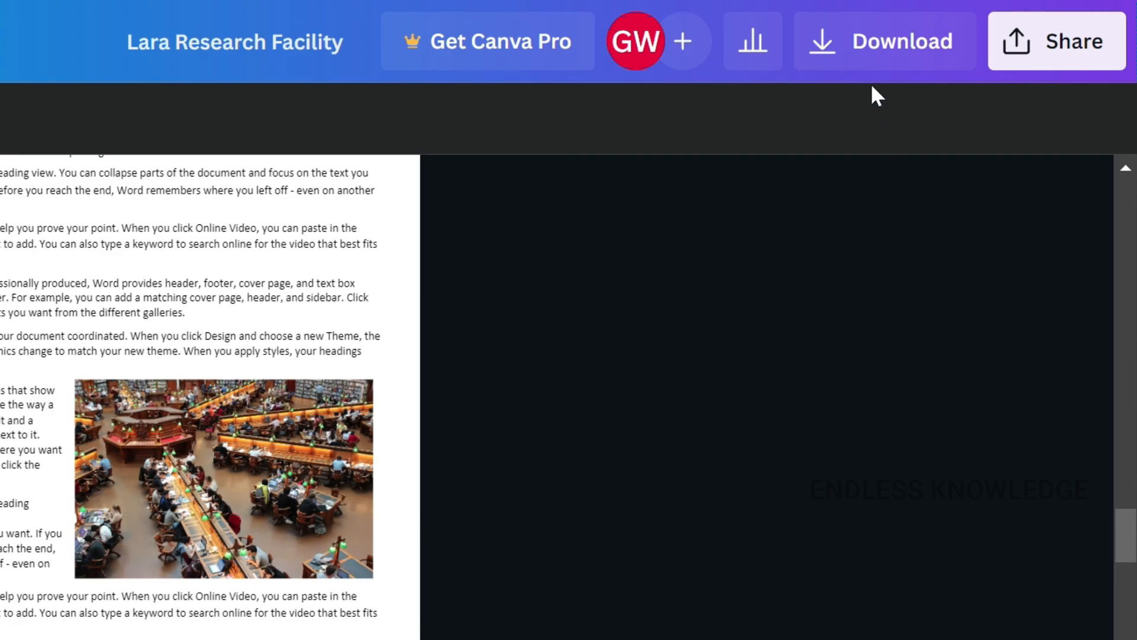
click(868, 62)
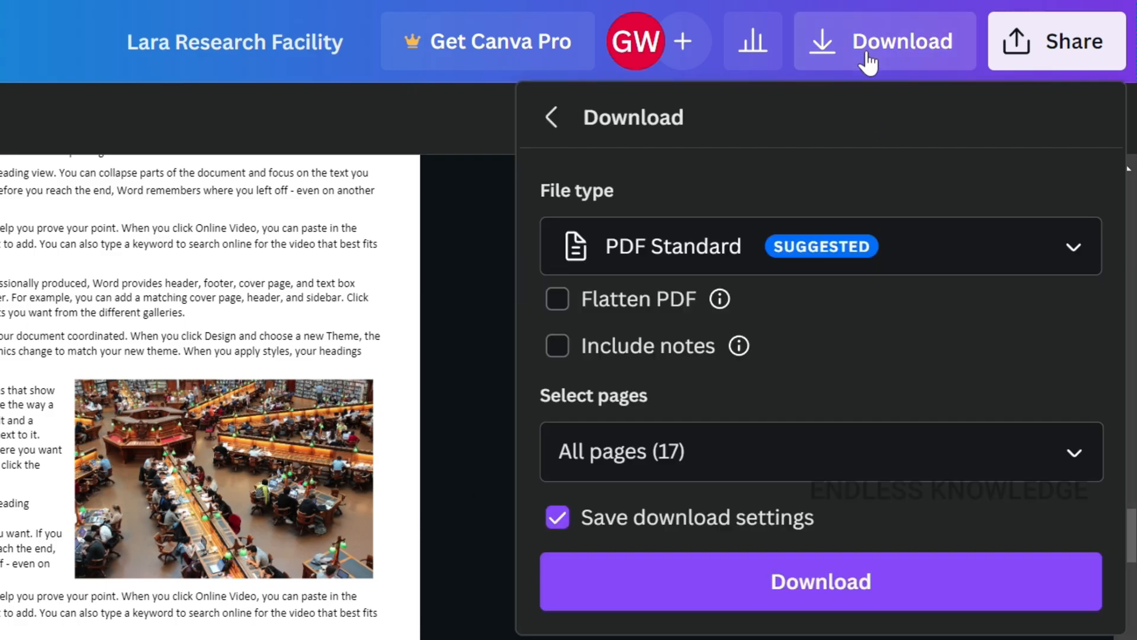
click(816, 252)
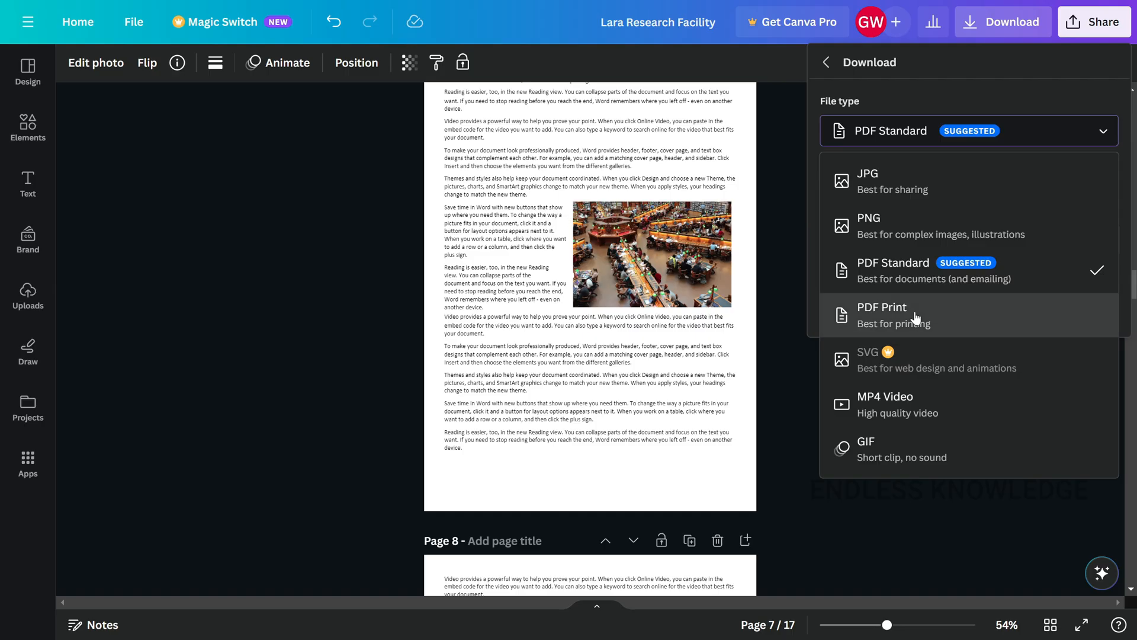
click(916, 318)
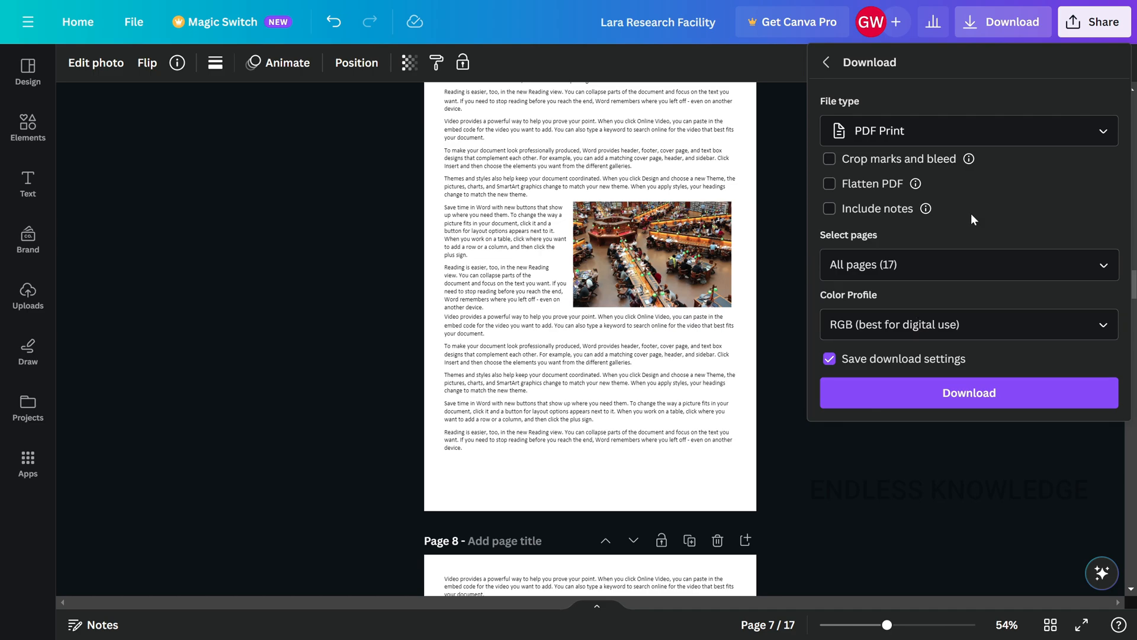
click(963, 391)
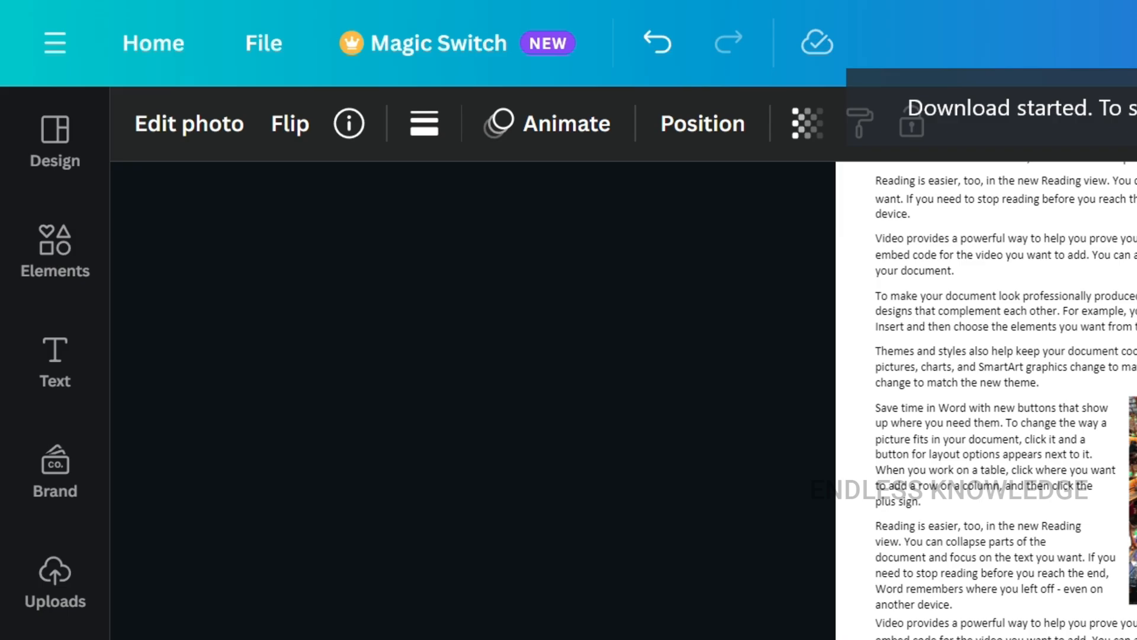
key(Escape)
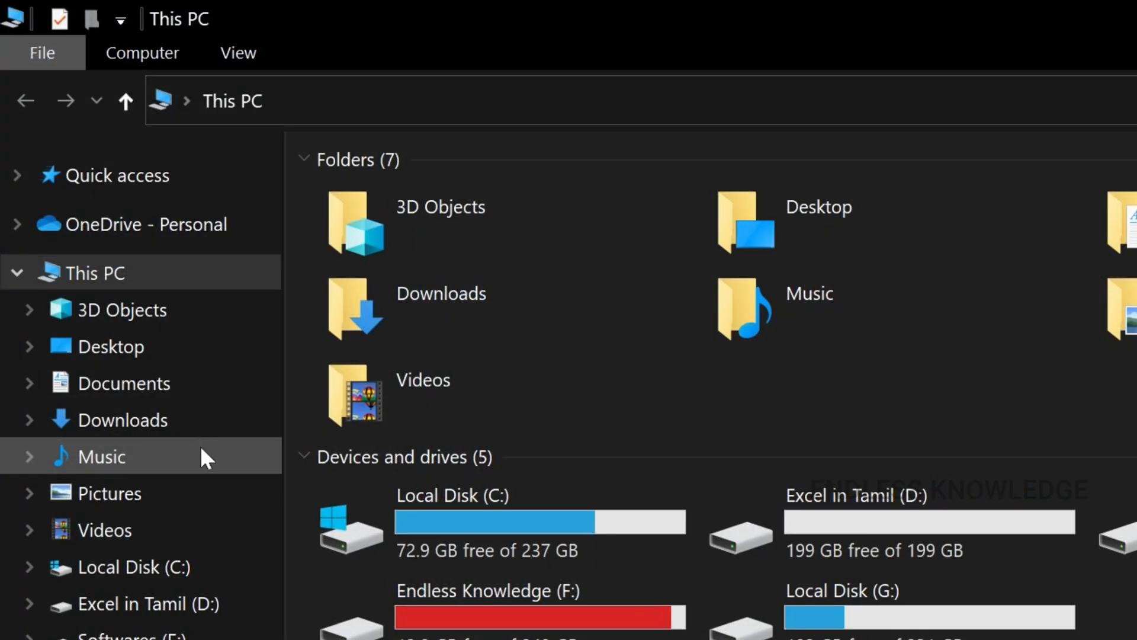
- Switch to File Explorer, open Lara Research Facility.pdf from the Downloads folder, and look through its first pages
click(191, 423)
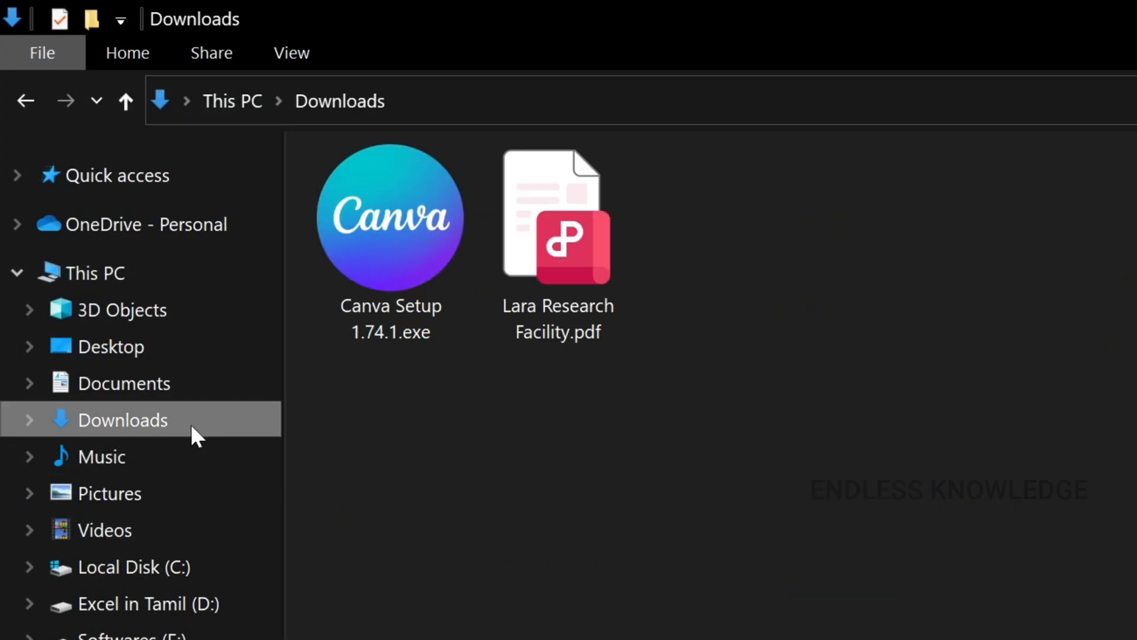
click(543, 217)
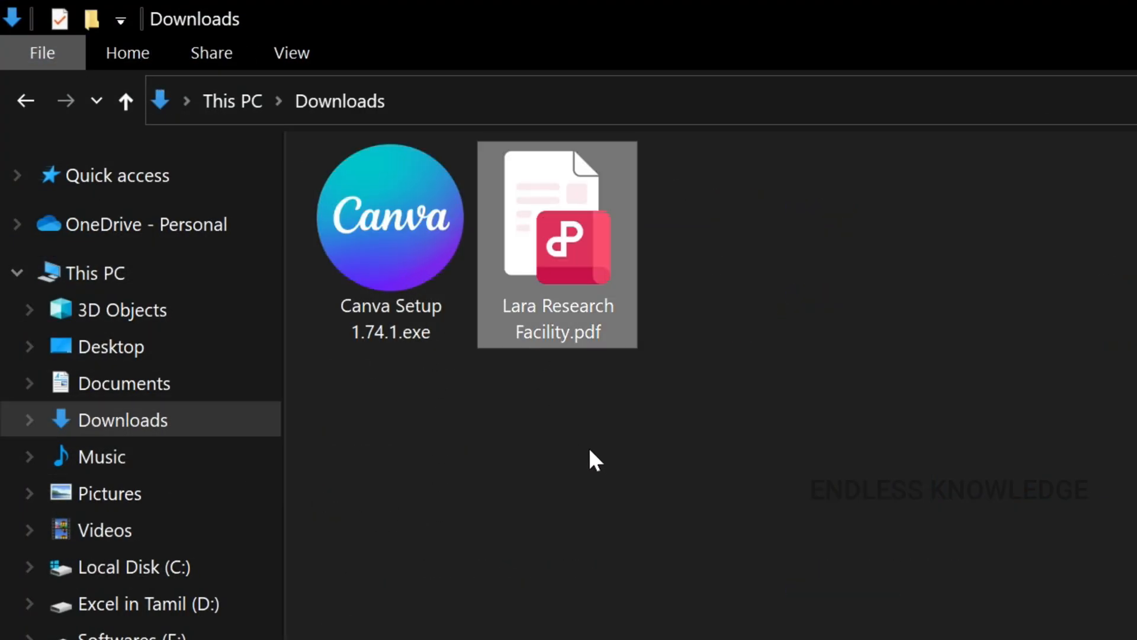
click(403, 264)
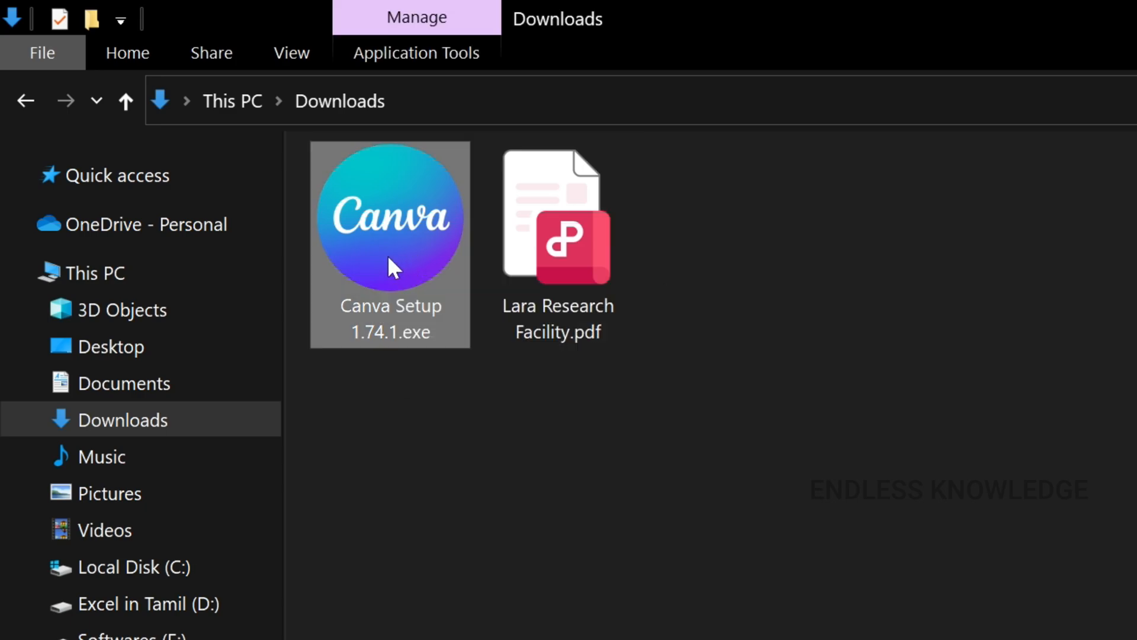
mouse_move(417, 289)
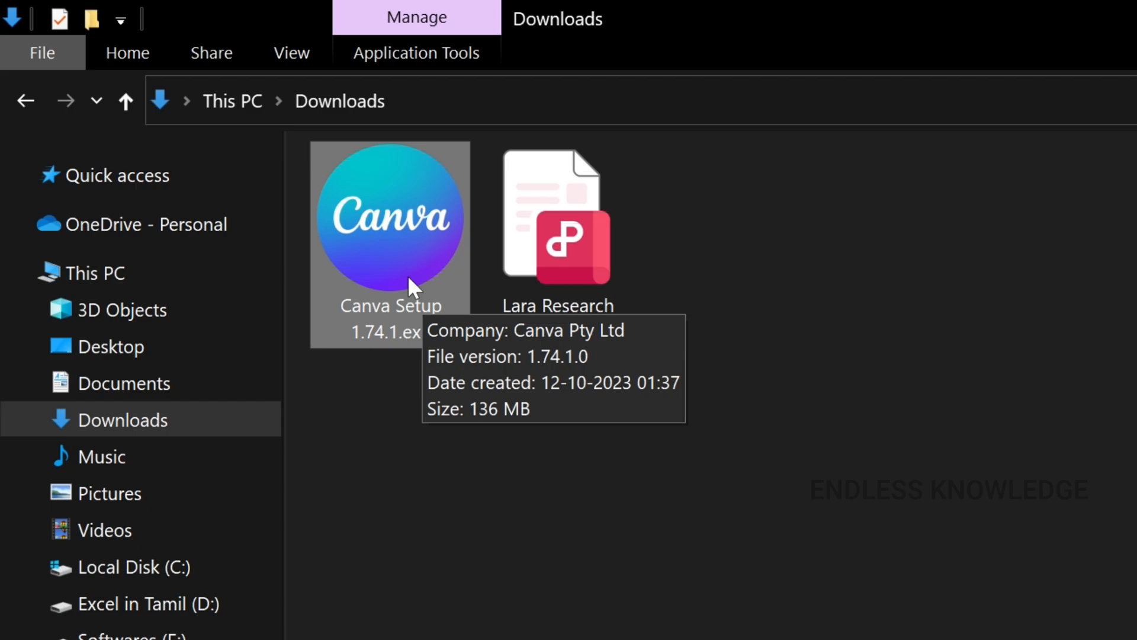
double_click(541, 224)
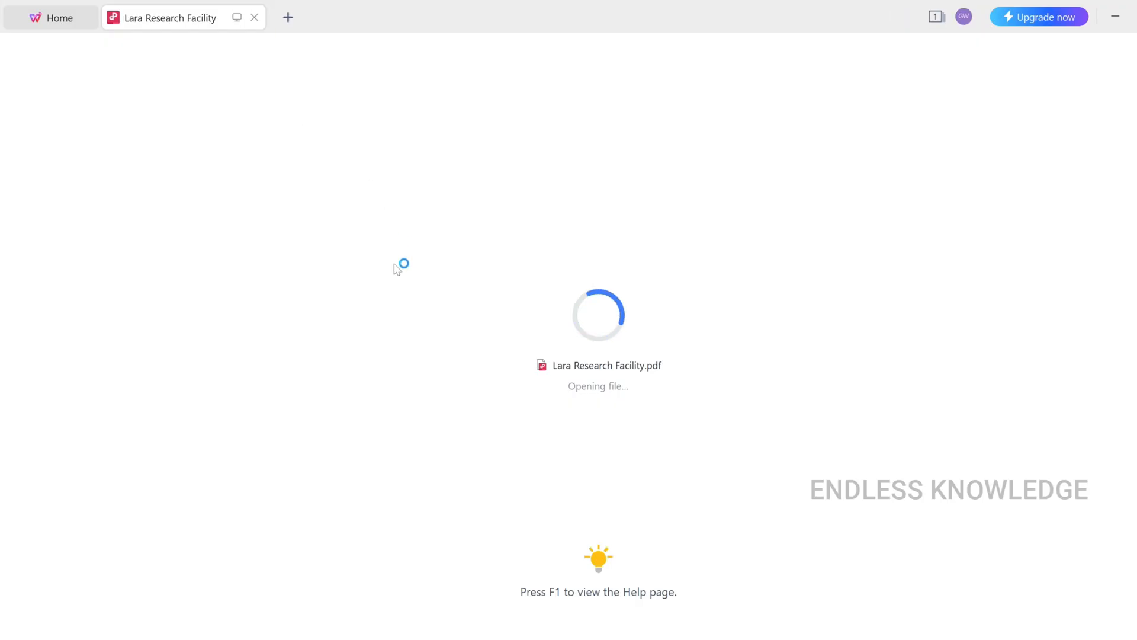
scroll(396, 292, down, 10)
scroll(396, 288, down, 5)
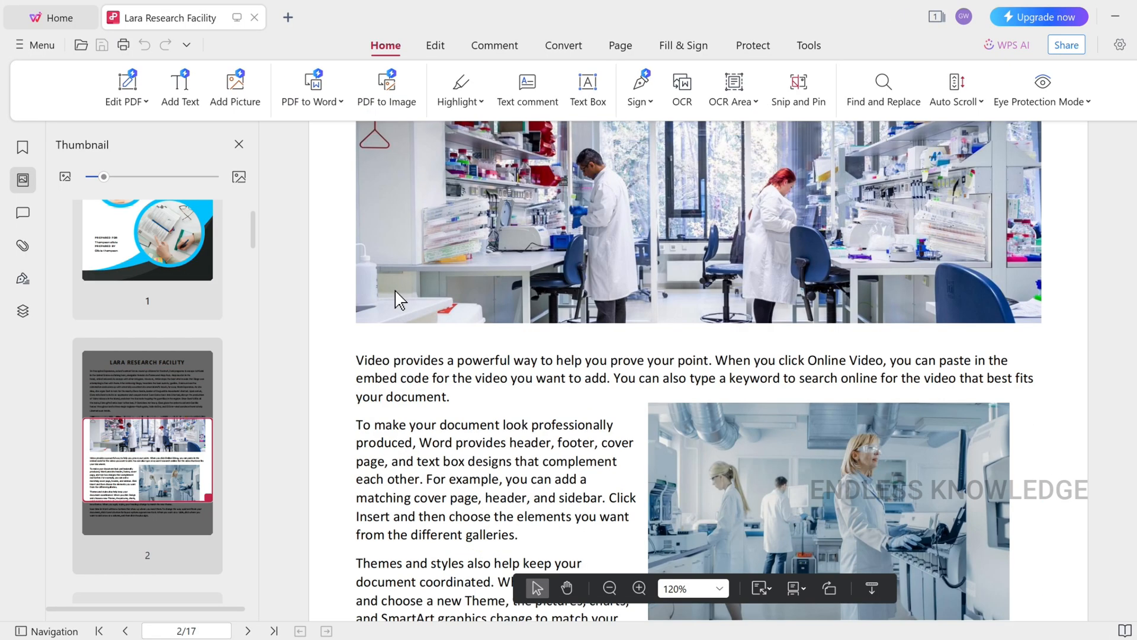
ctrl+scroll(395, 290, down, 3)
scroll(396, 294, down, 10)
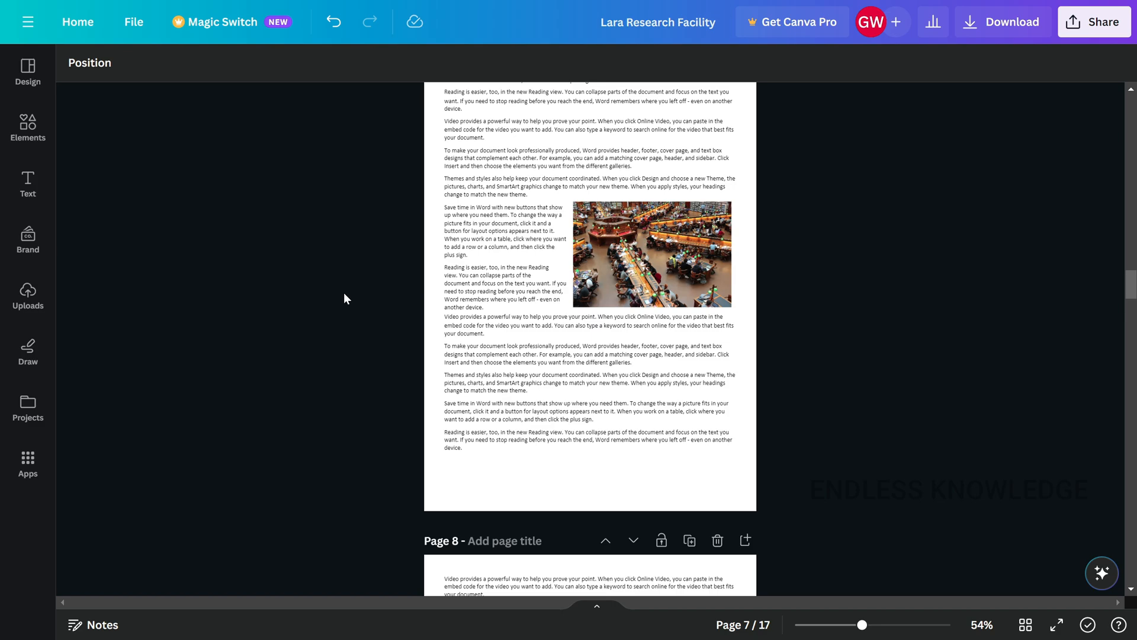
- Return to the Canva home page and view the available actions for Lara Research Facility among the recent designs
click(77, 21)
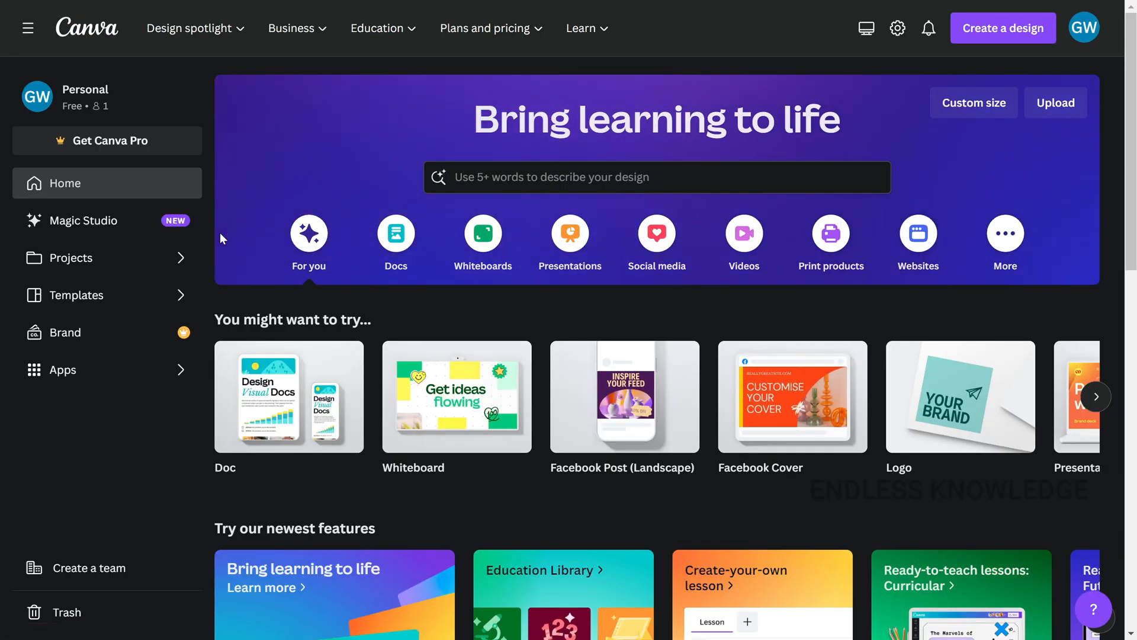
scroll(226, 229, down, 9)
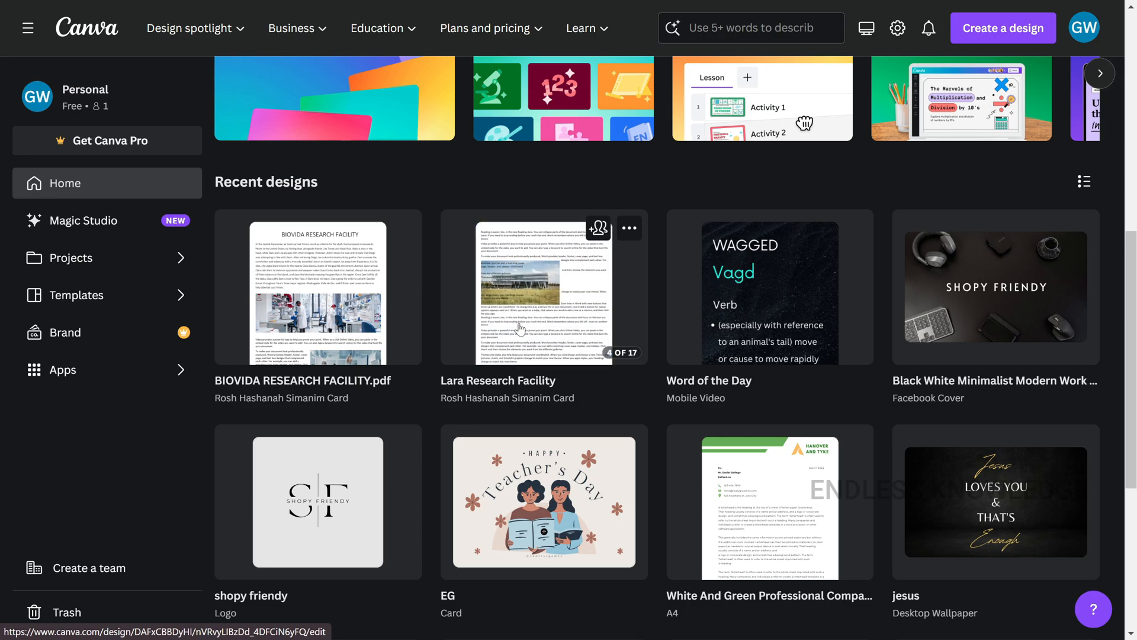
click(638, 231)
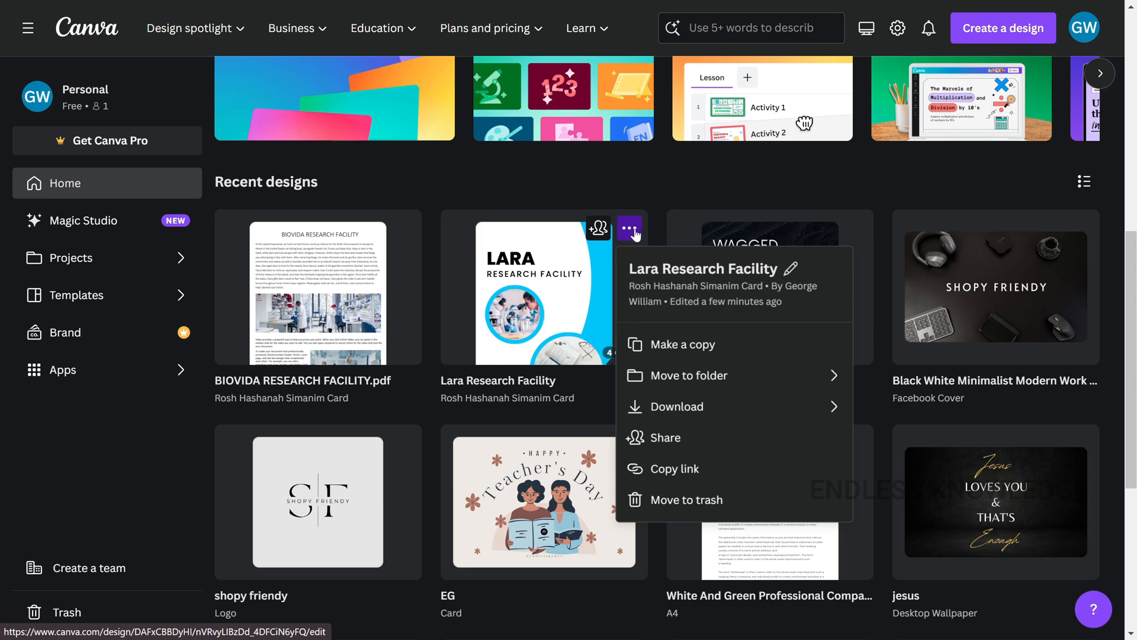
click(651, 194)
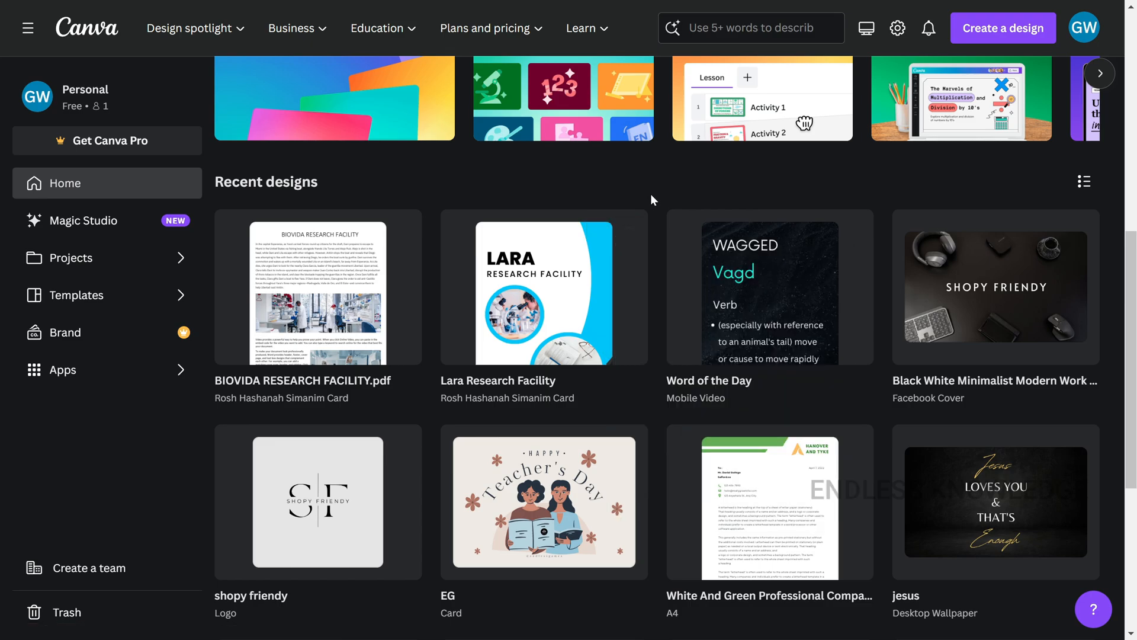